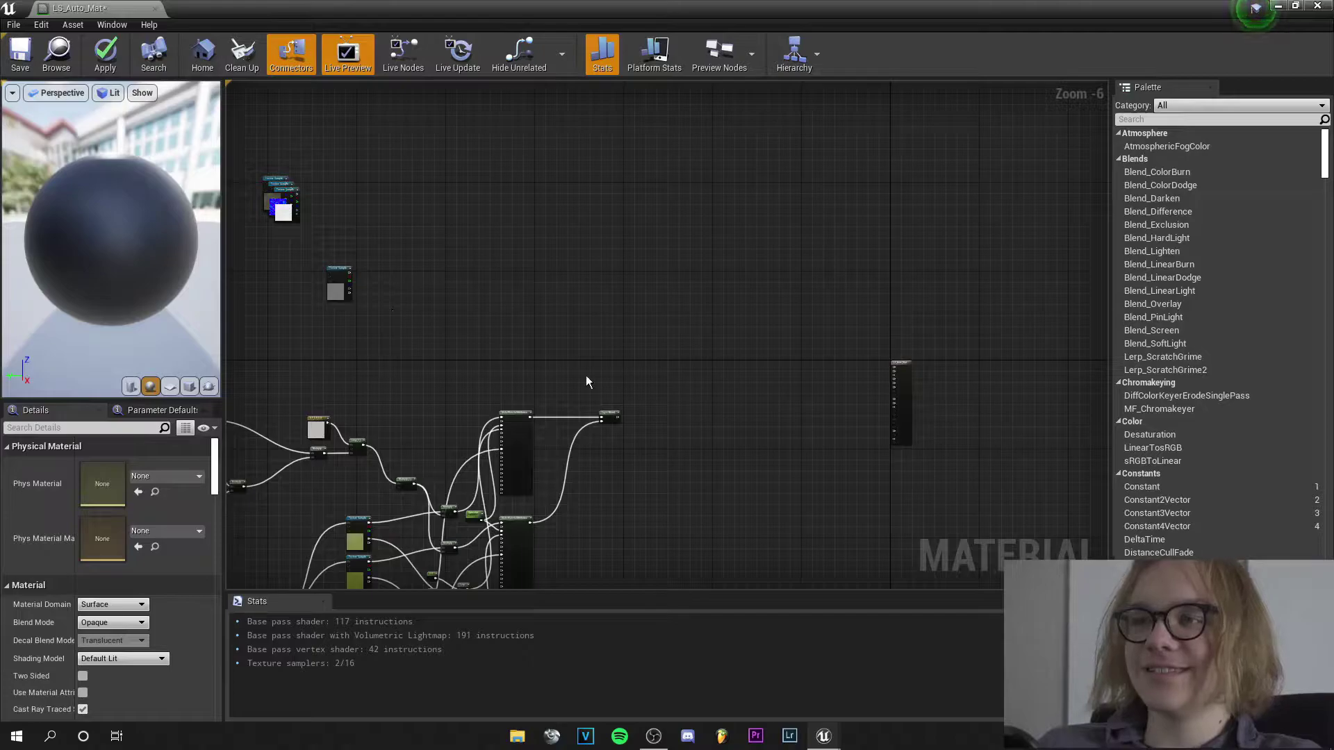
Examine the existing Grass and Moss material network and the settings of its Layer Blend node
right_click_drag(642, 539, 889, 385)
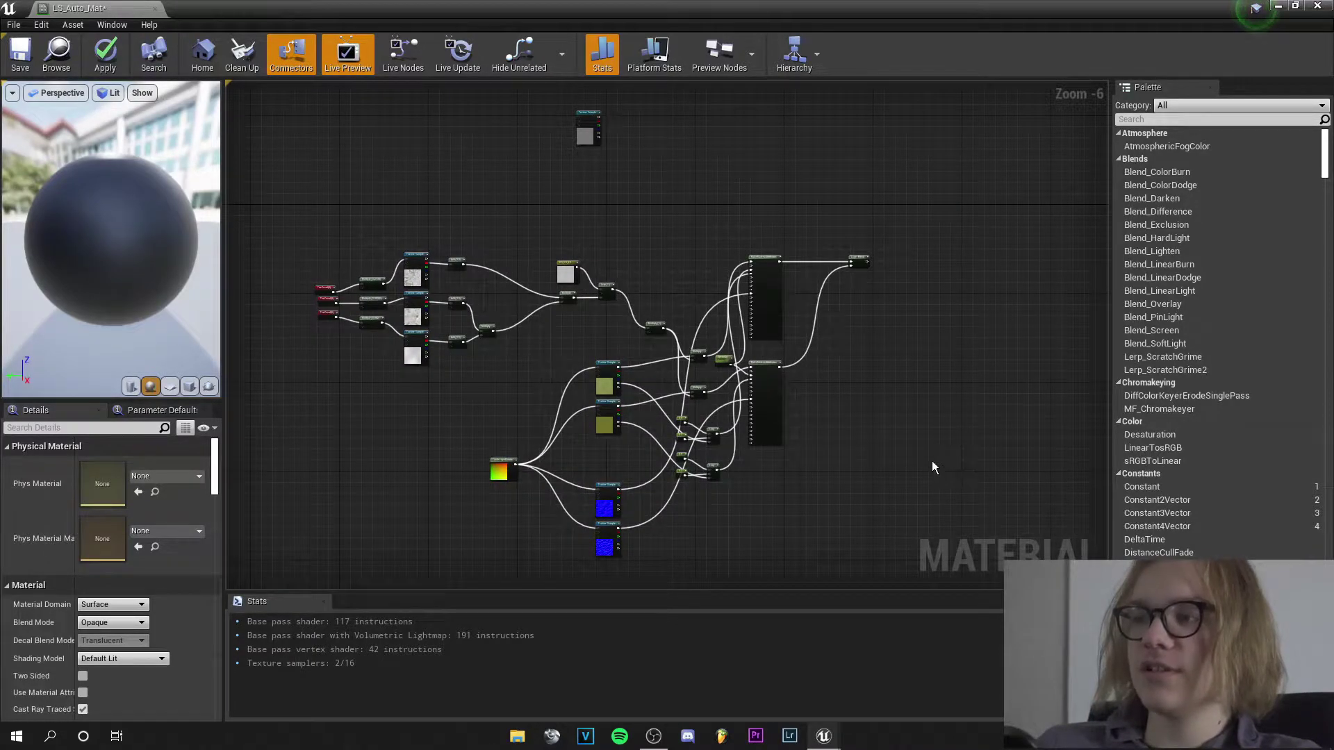
scroll(932, 461, "up", 2)
right_click_drag(772, 299, 647, 465)
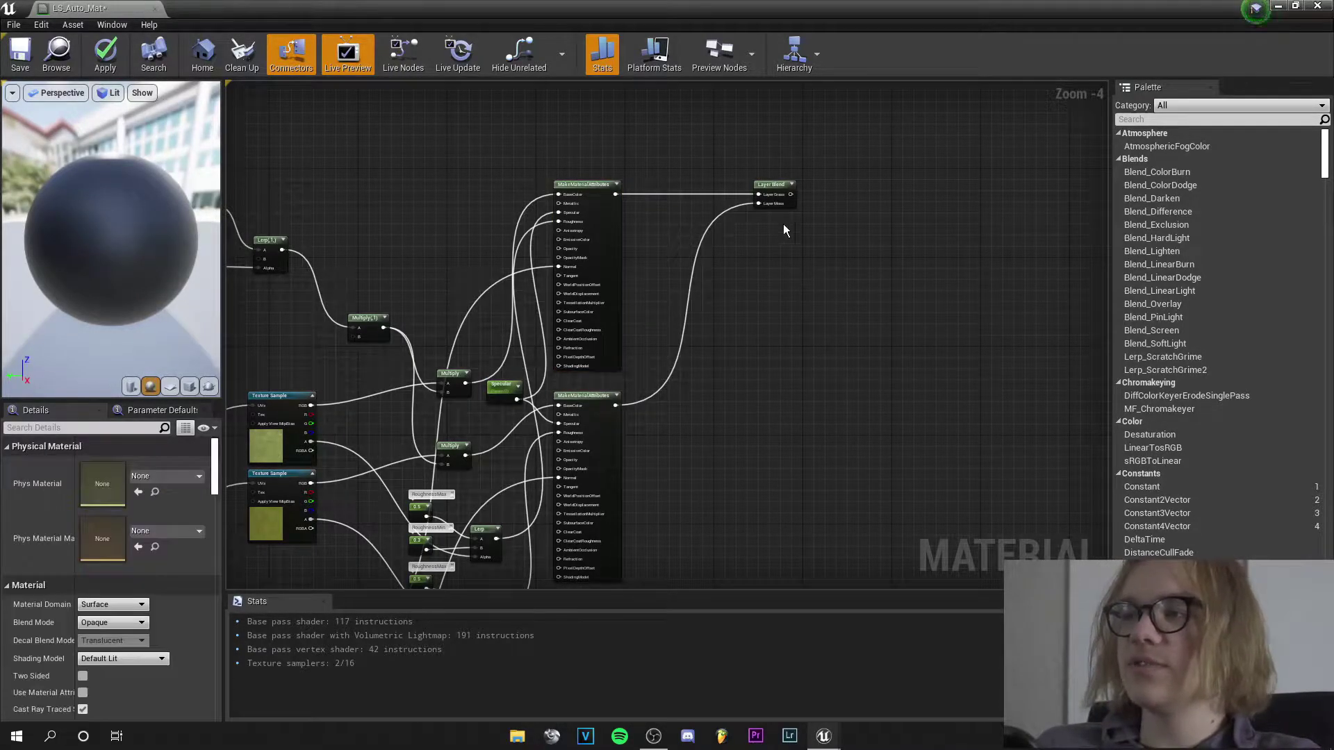
scroll(747, 229, "up", 2)
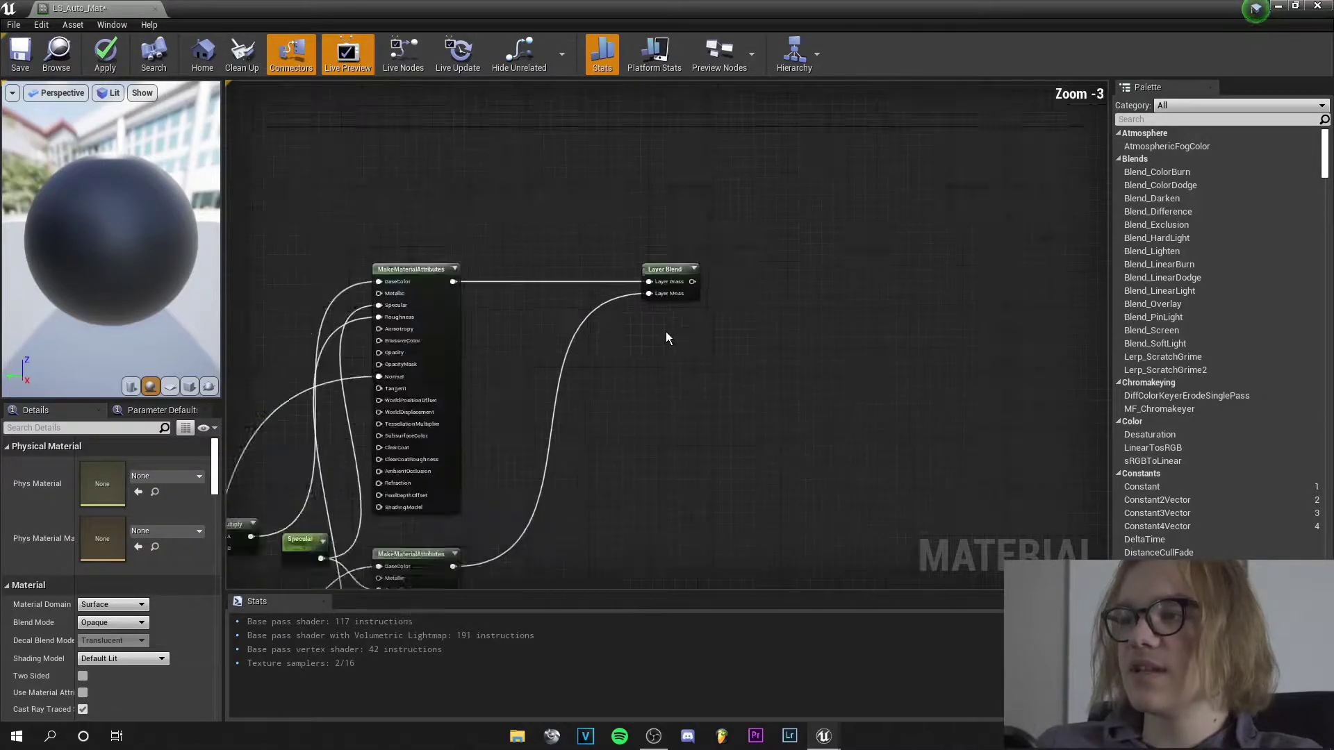
left_click(653, 262)
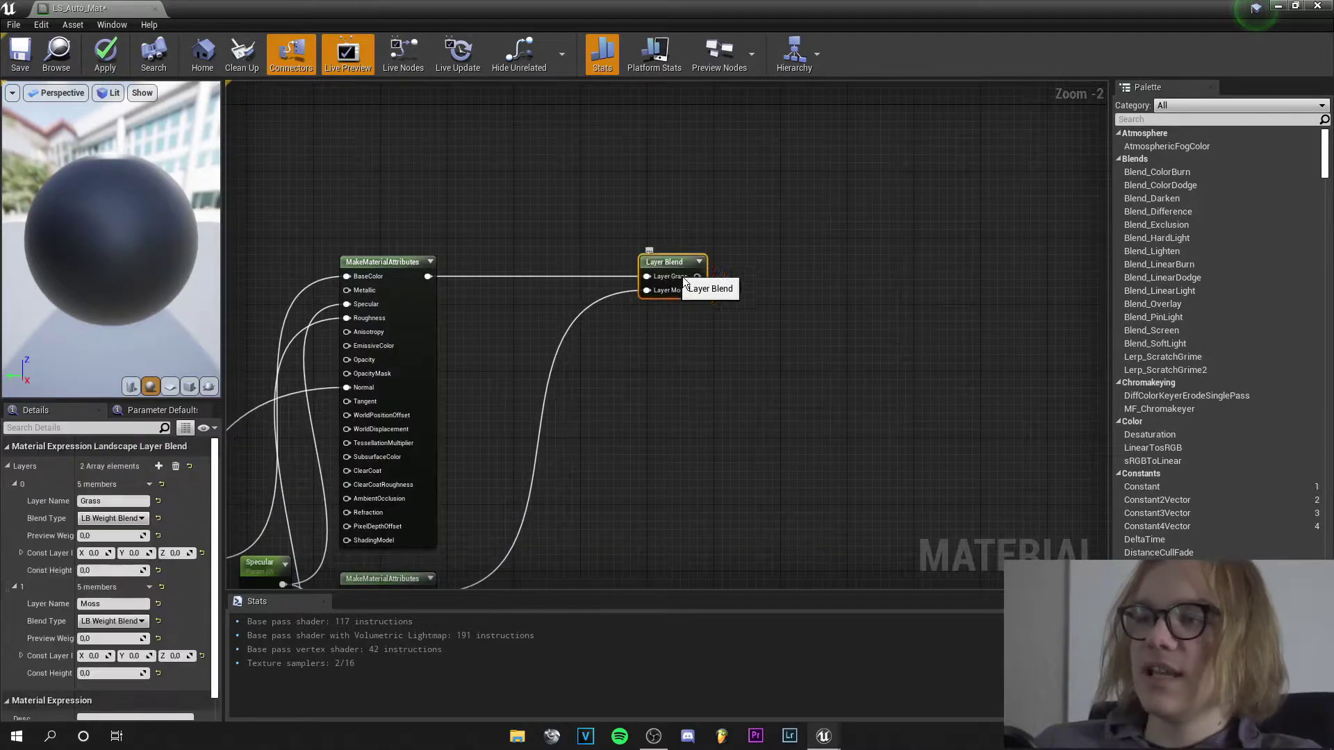
left_click(790, 368)
scroll(790, 365, "down", 4)
right_click_drag(792, 237, 759, 366)
scroll(591, 305, "up", 1)
Move the separate grey specular texture sample directly beneath the stack of unconnected texture samples
right_click_drag(486, 284, 727, 369)
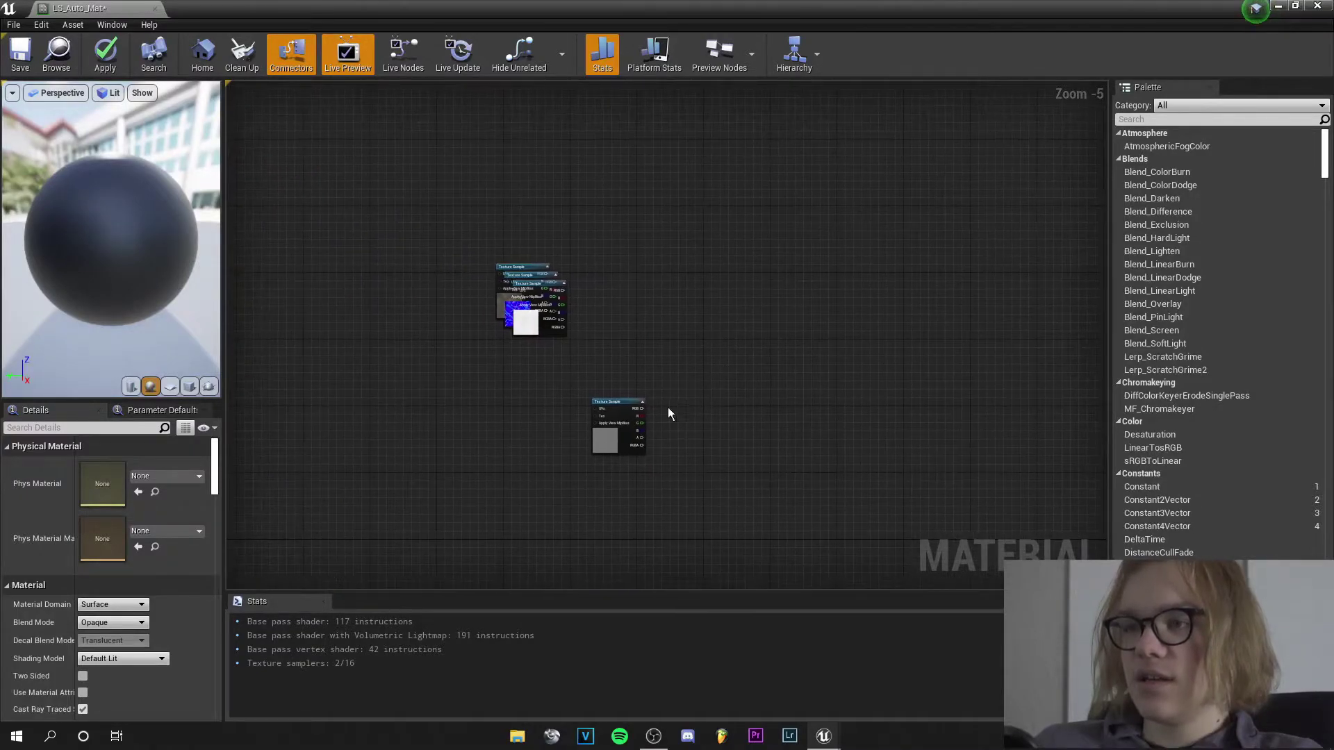
left_click_drag(595, 435, 524, 387)
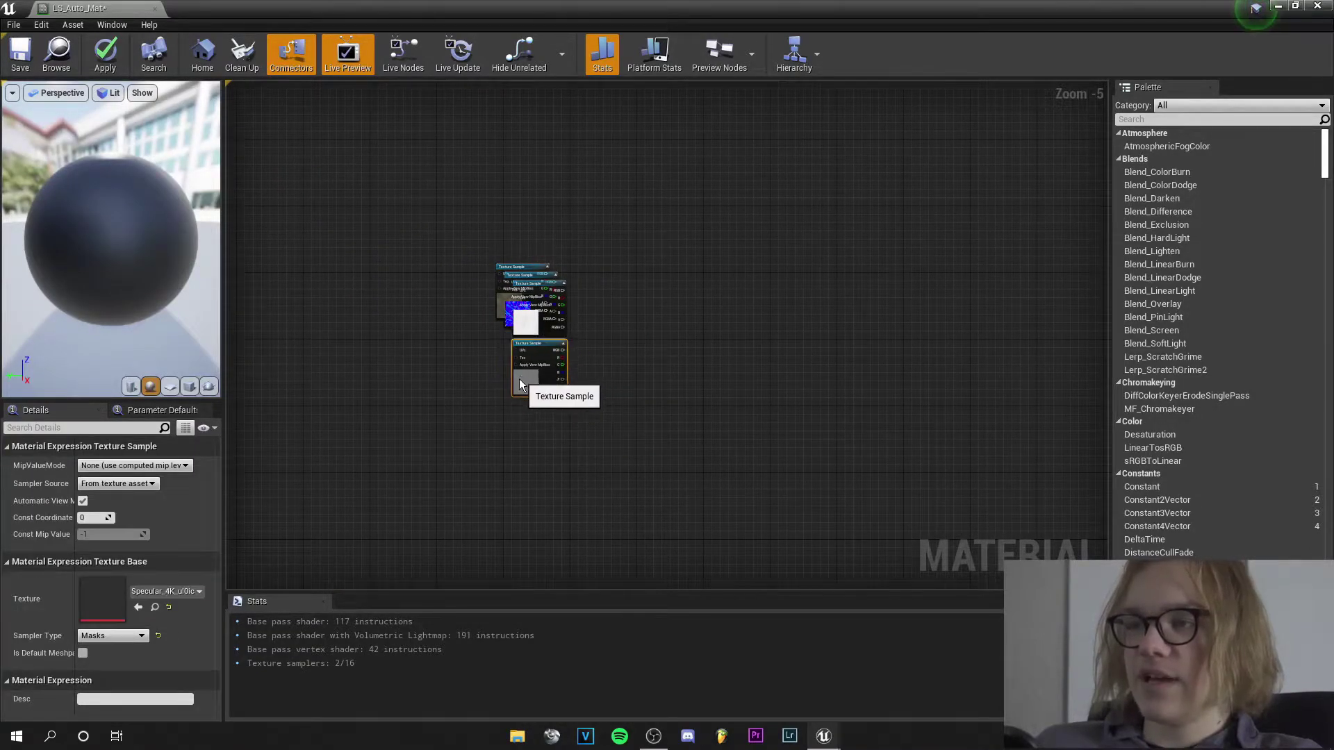
left_click(644, 399)
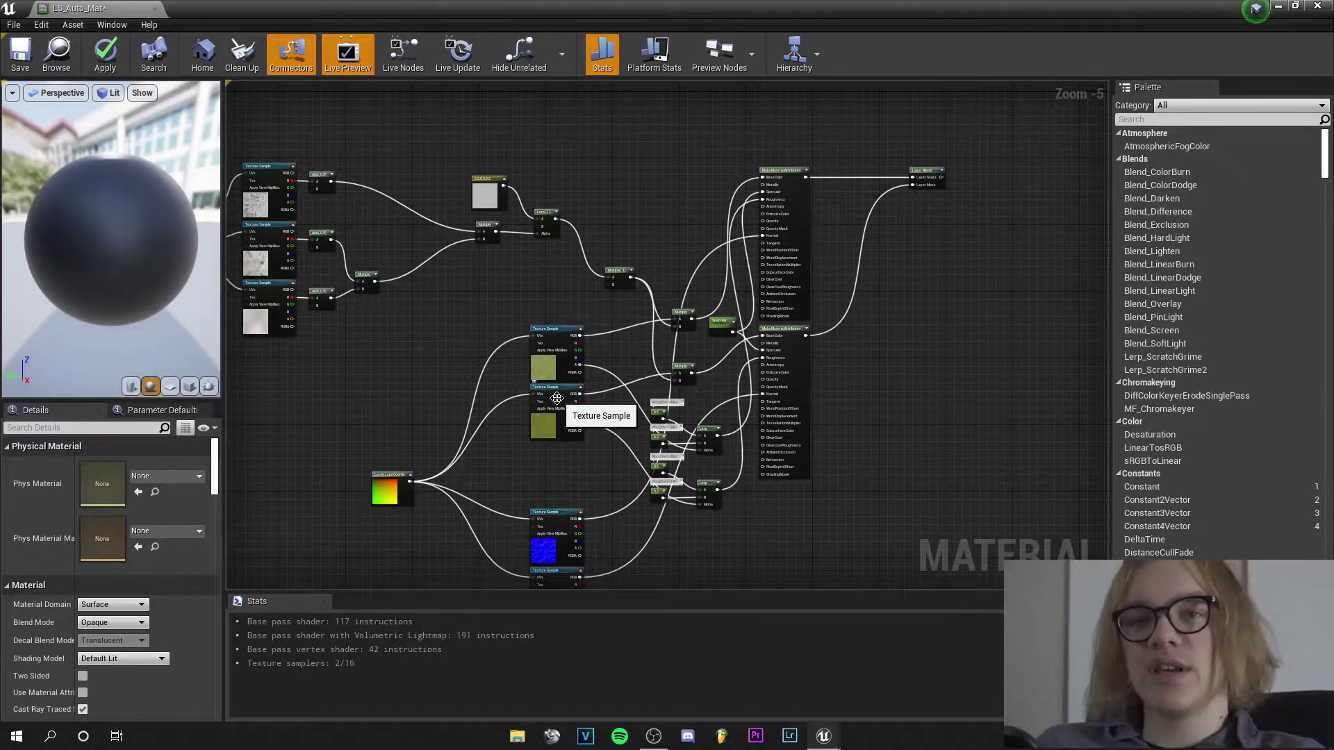
Spread the four unconnected texture samples apart, with the albedo above the normal and the white and grey ones set aside
right_click_drag(998, 248, 739, 346)
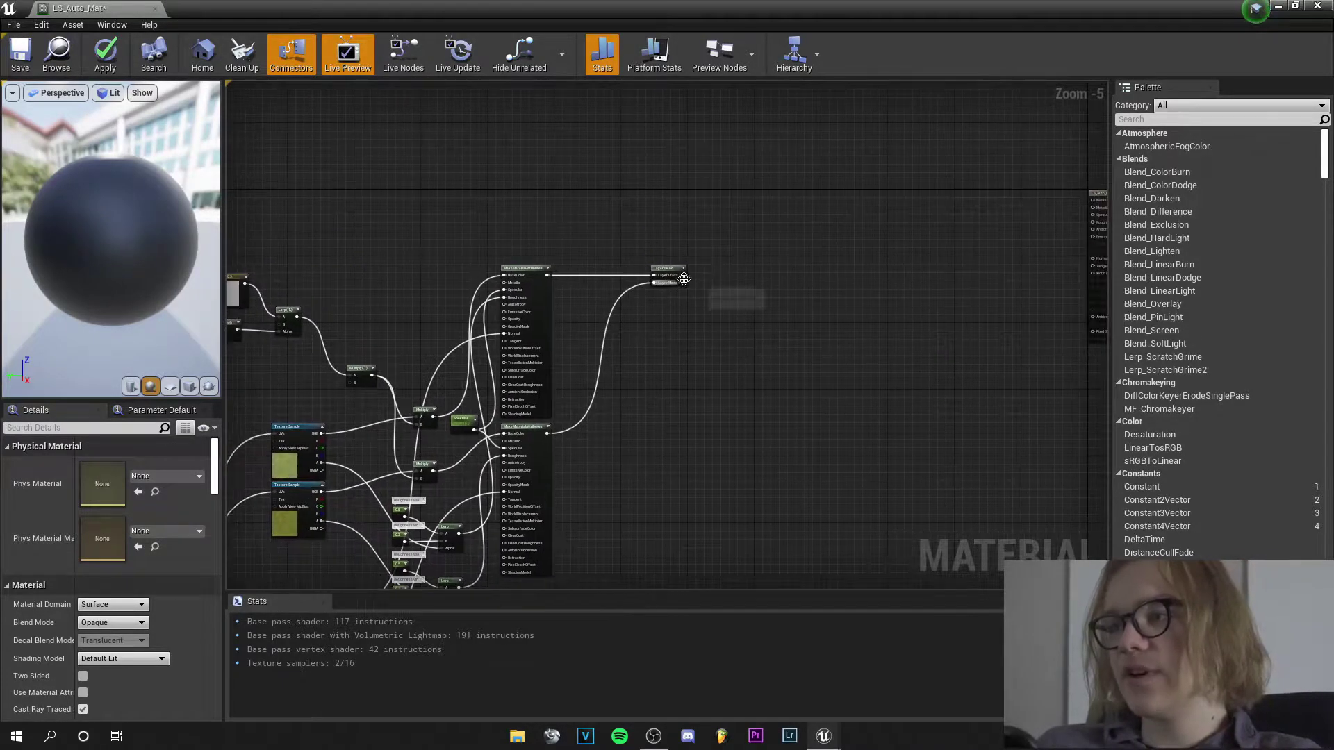
right_click_drag(1074, 202, 853, 219)
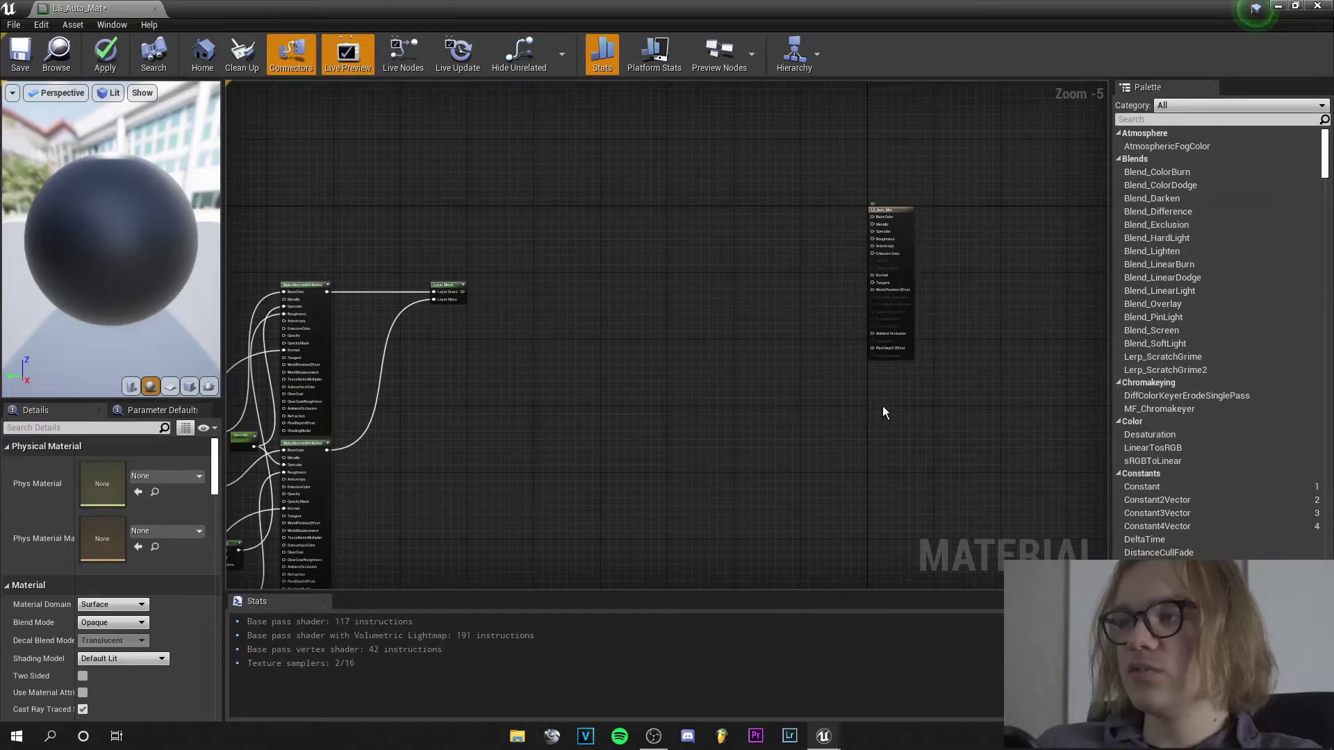
right_click_drag(239, 337, 792, 198)
scroll(772, 197, "down", 1)
right_click_drag(730, 140, 496, 384)
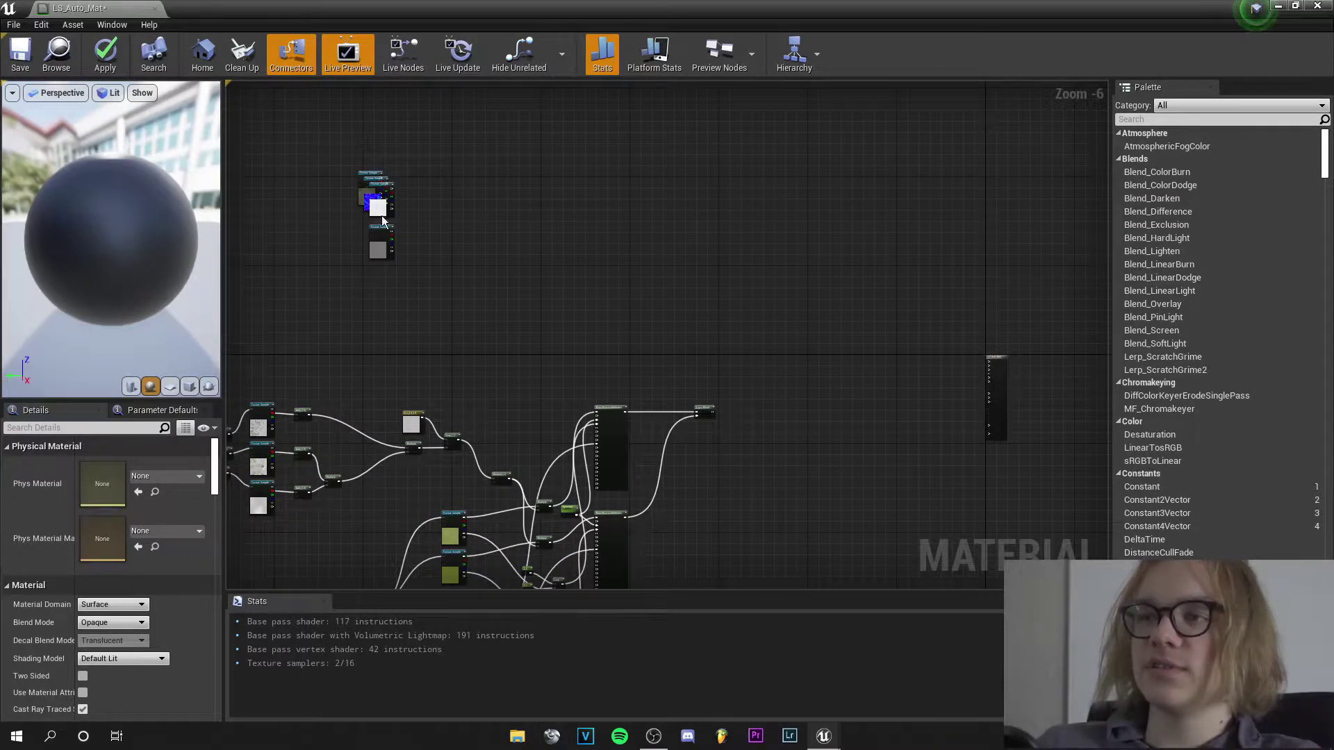
right_click_drag(438, 264, 547, 365)
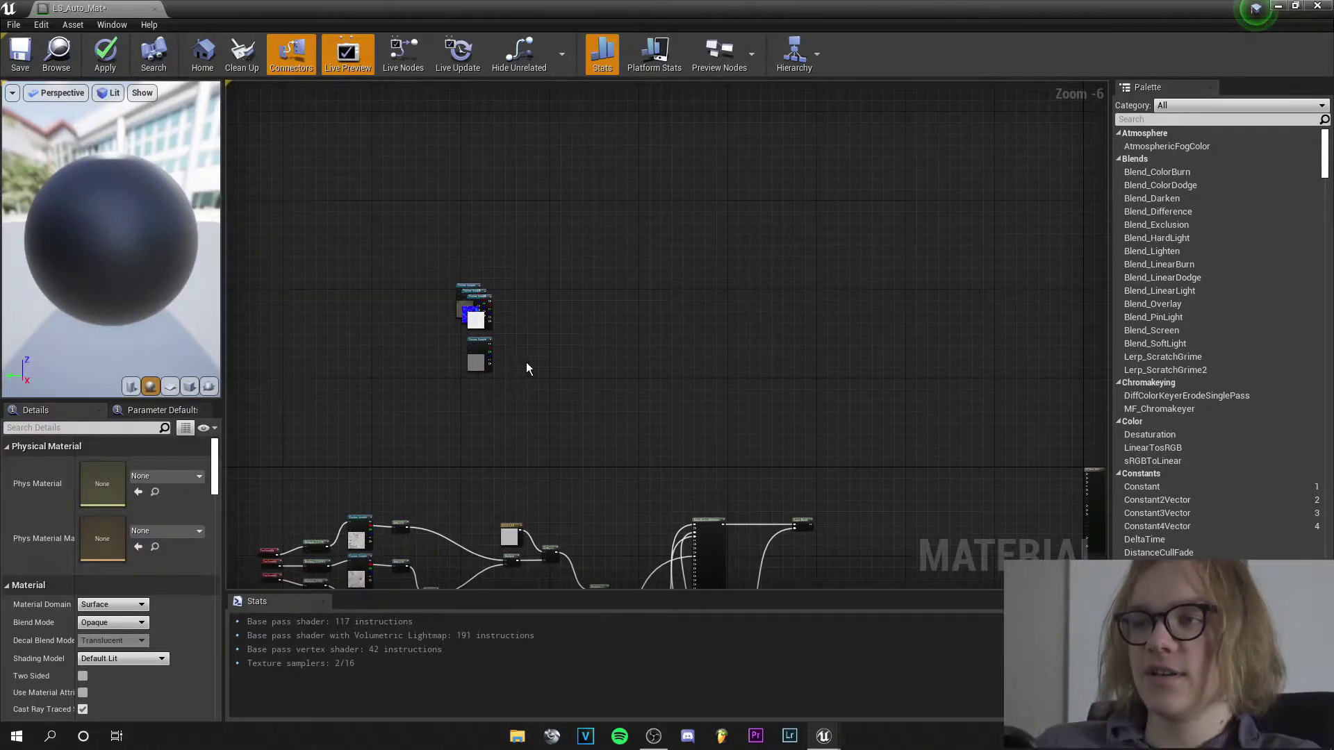
scroll(521, 363, "up", 3)
left_click_drag(425, 363, 935, 431)
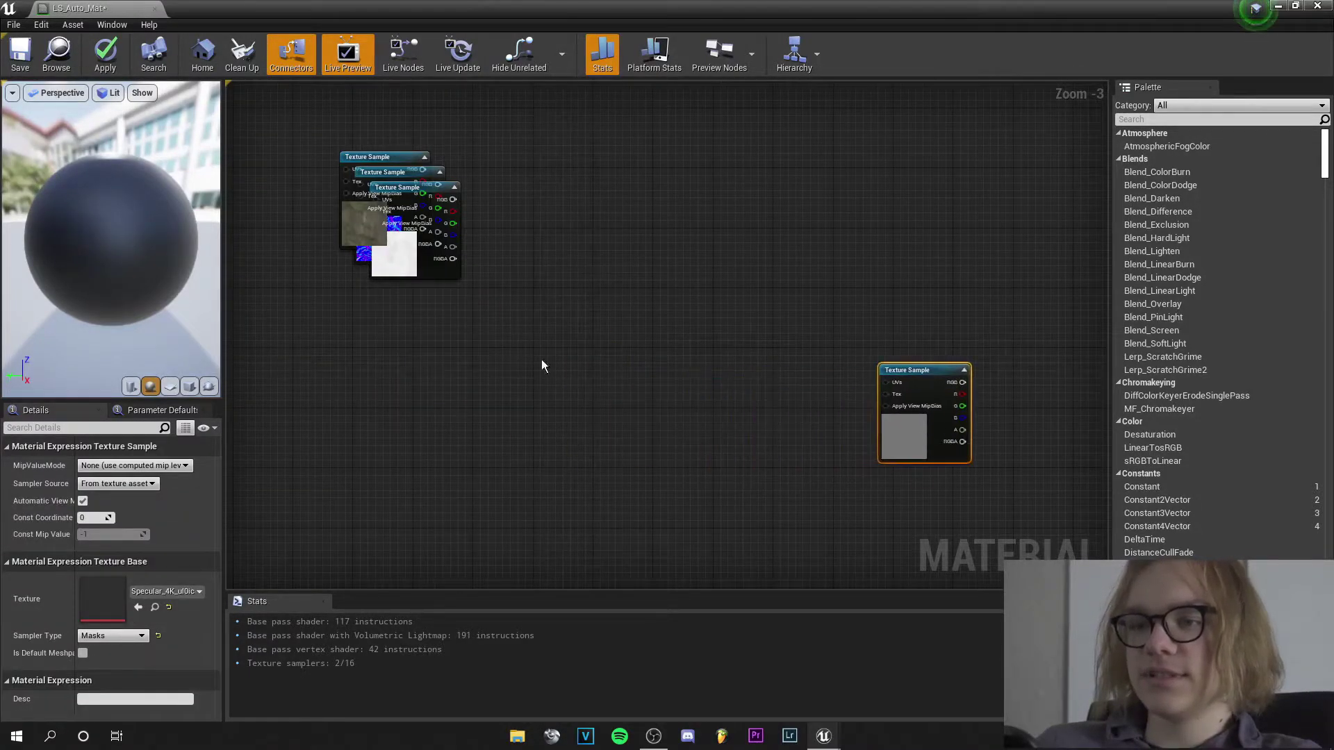
left_click_drag(393, 277, 849, 293)
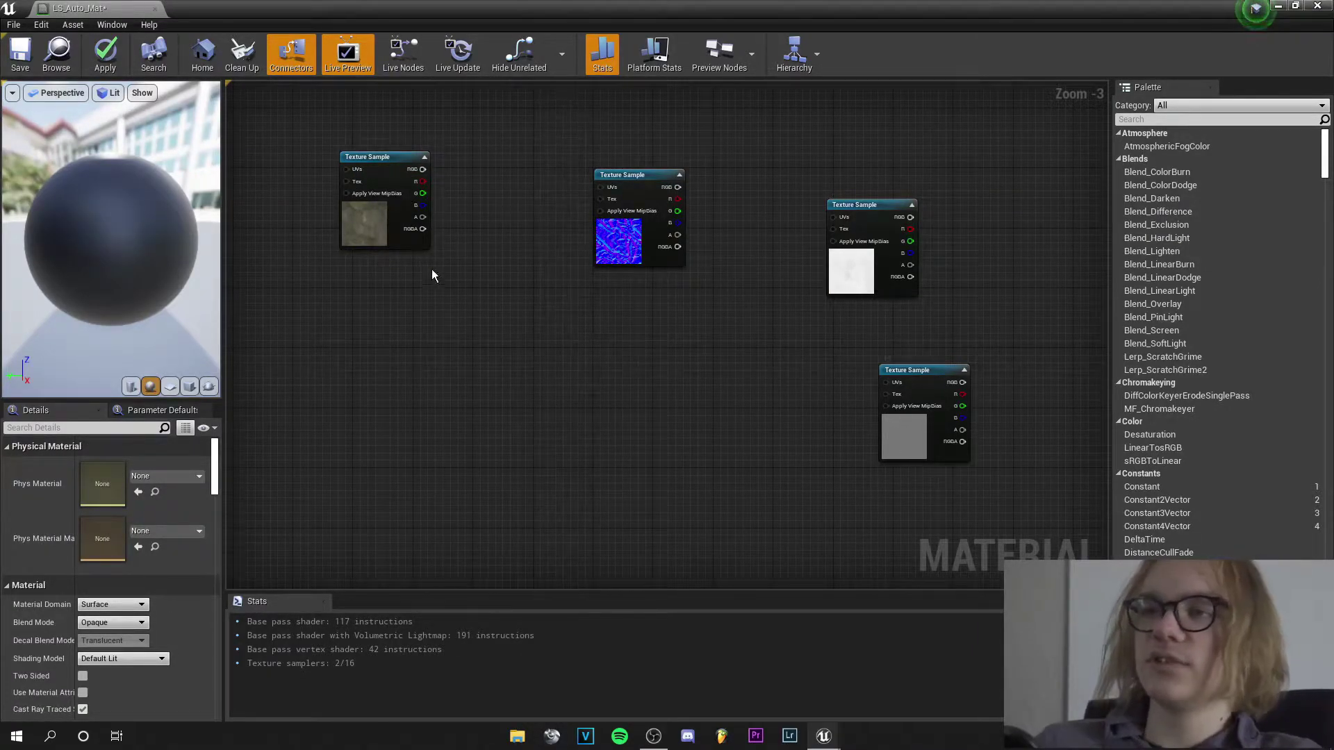
left_click_drag(485, 426, 467, 458)
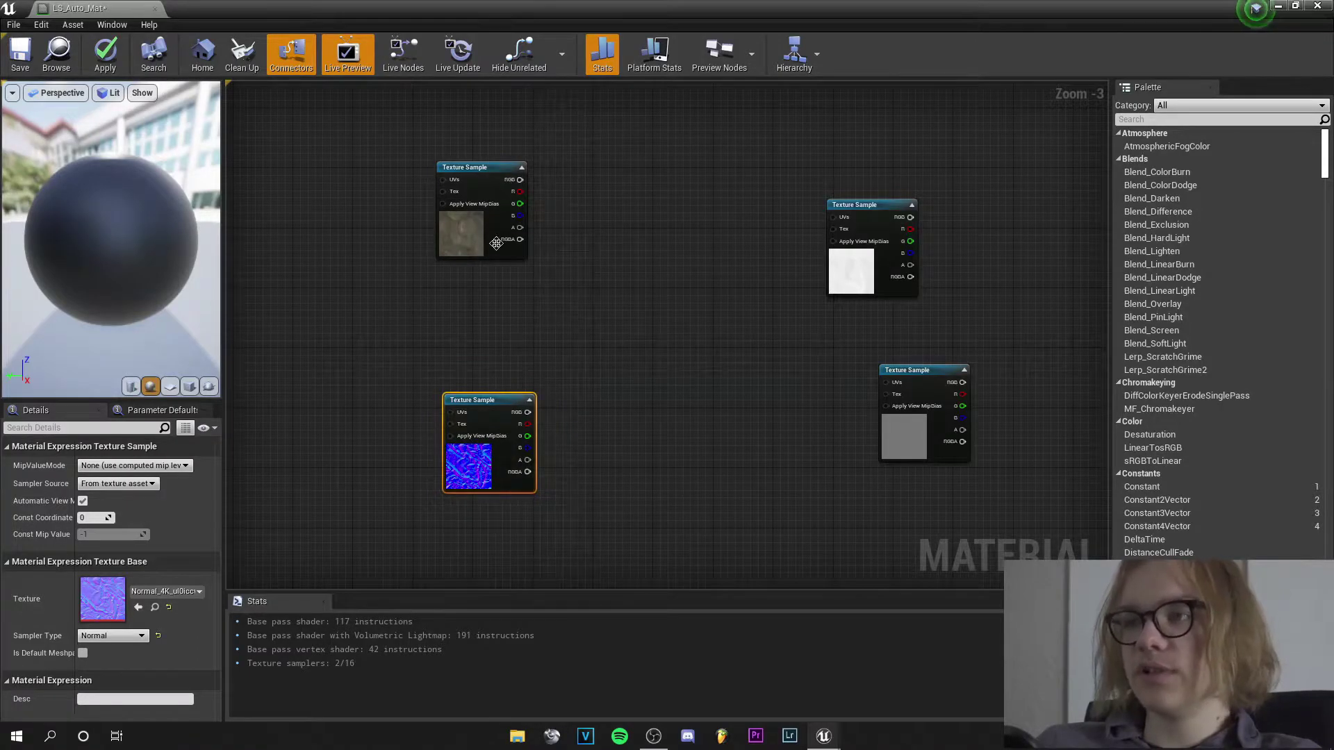
Convert the albedo and normal map texture samples to texture objects
left_click(458, 233)
right_click(457, 235)
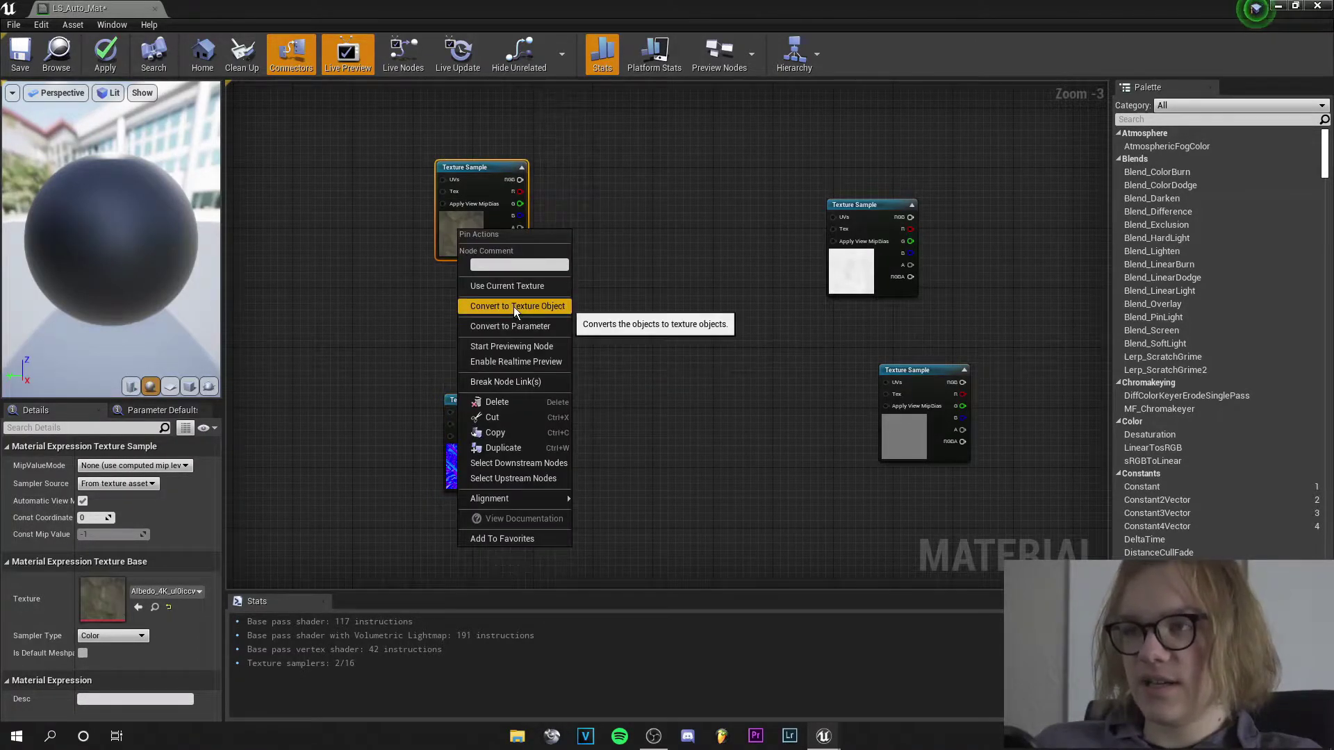
left_click(515, 306)
left_click(467, 453)
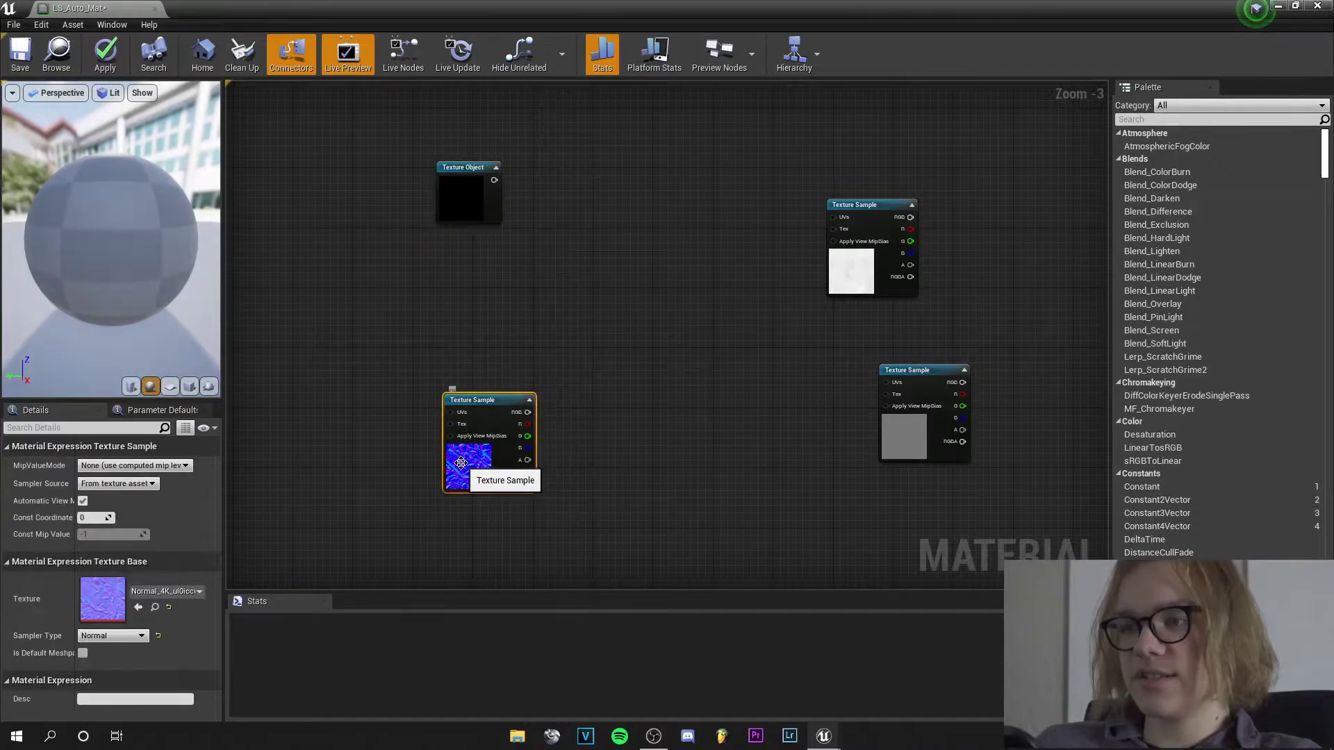
right_click(472, 455)
left_click(511, 215)
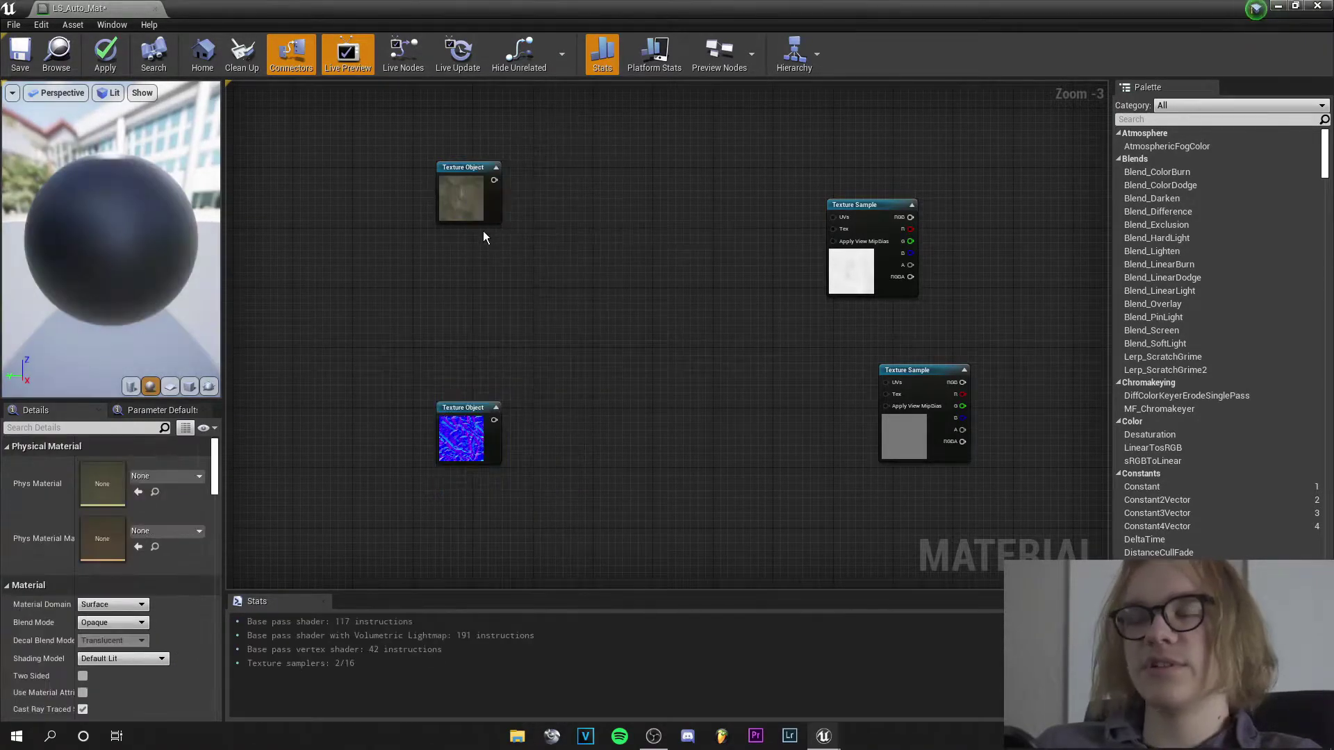
Add a WorldAlignedTexture node beside the albedo texture object and connect the object to its TextureObject input
right_click_drag(602, 205, 553, 248)
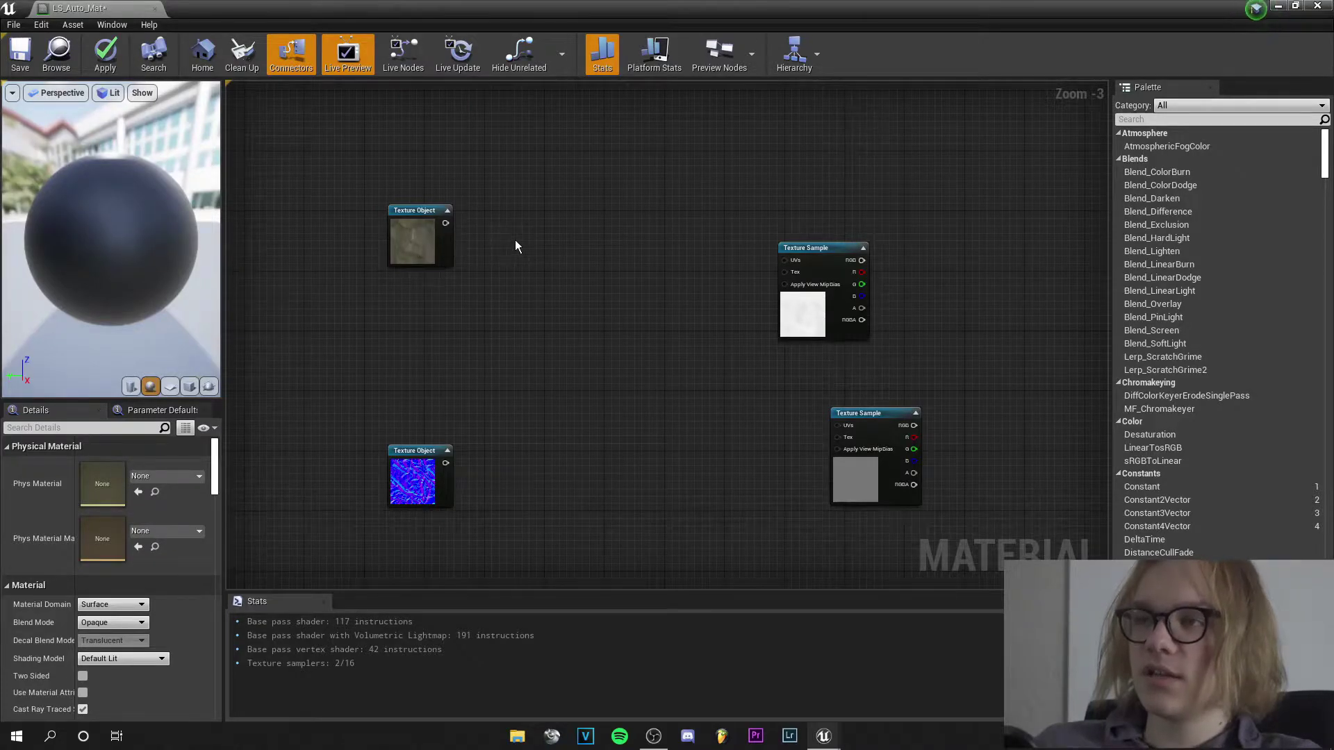
right_click(515, 240)
type("worlda")
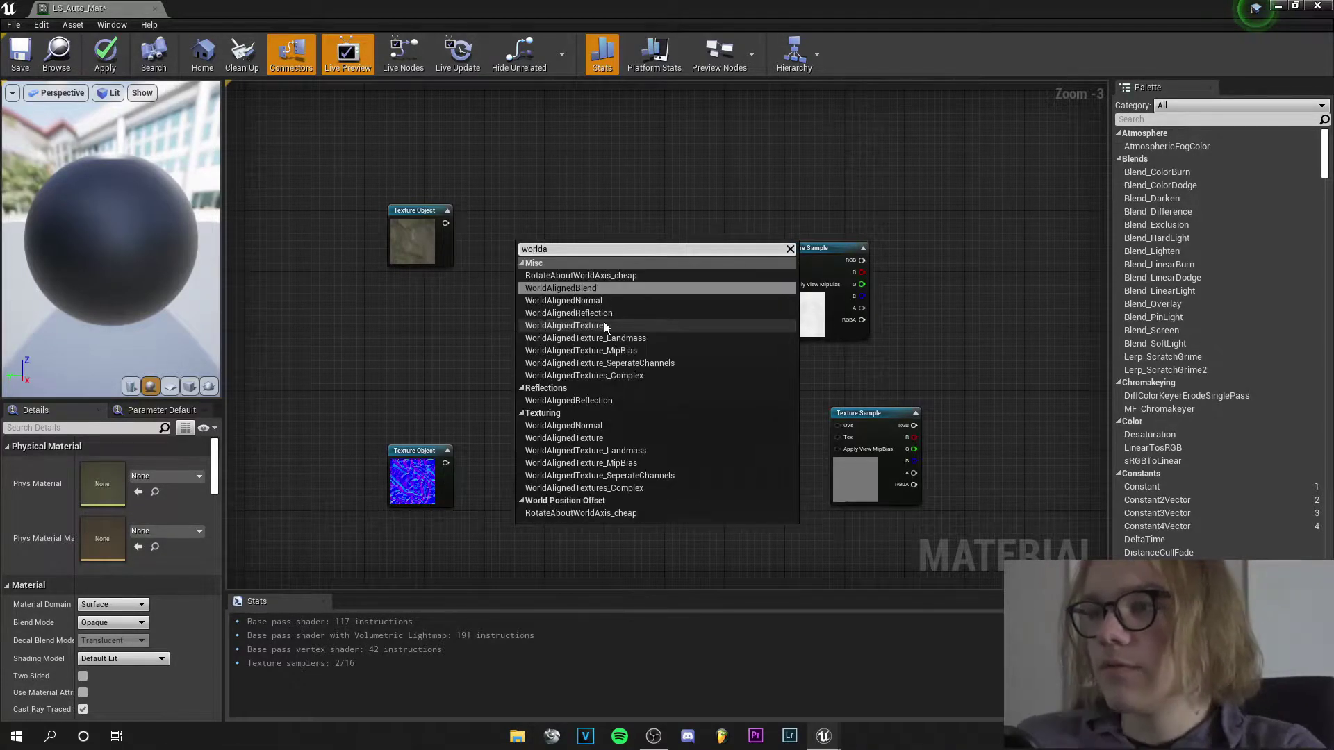
left_click(602, 324)
left_click_drag(556, 248, 542, 207)
left_click_drag(443, 223, 522, 212)
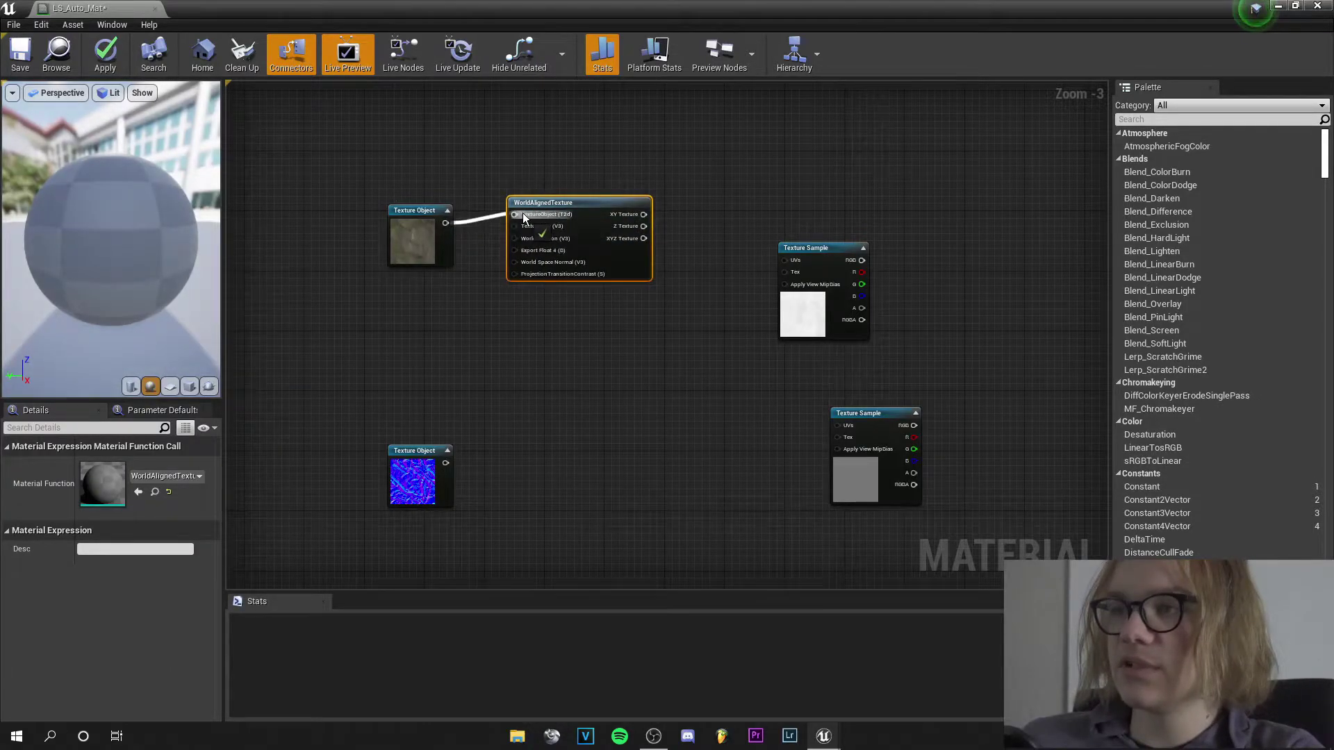
Add a WorldAlignedNormal node, feed the normal map texture object into its TextureObject input, and straighten both world-aligned nodes' connections
right_click(523, 473)
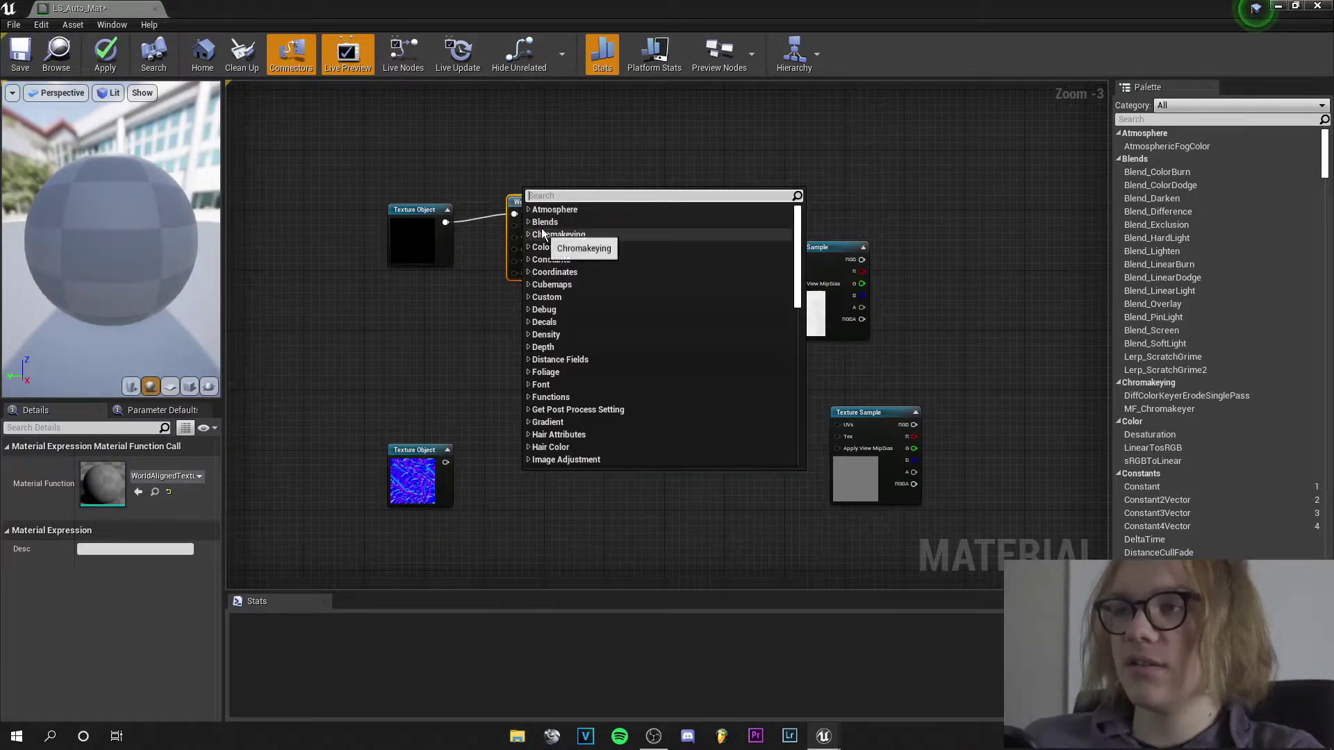
type("worldal")
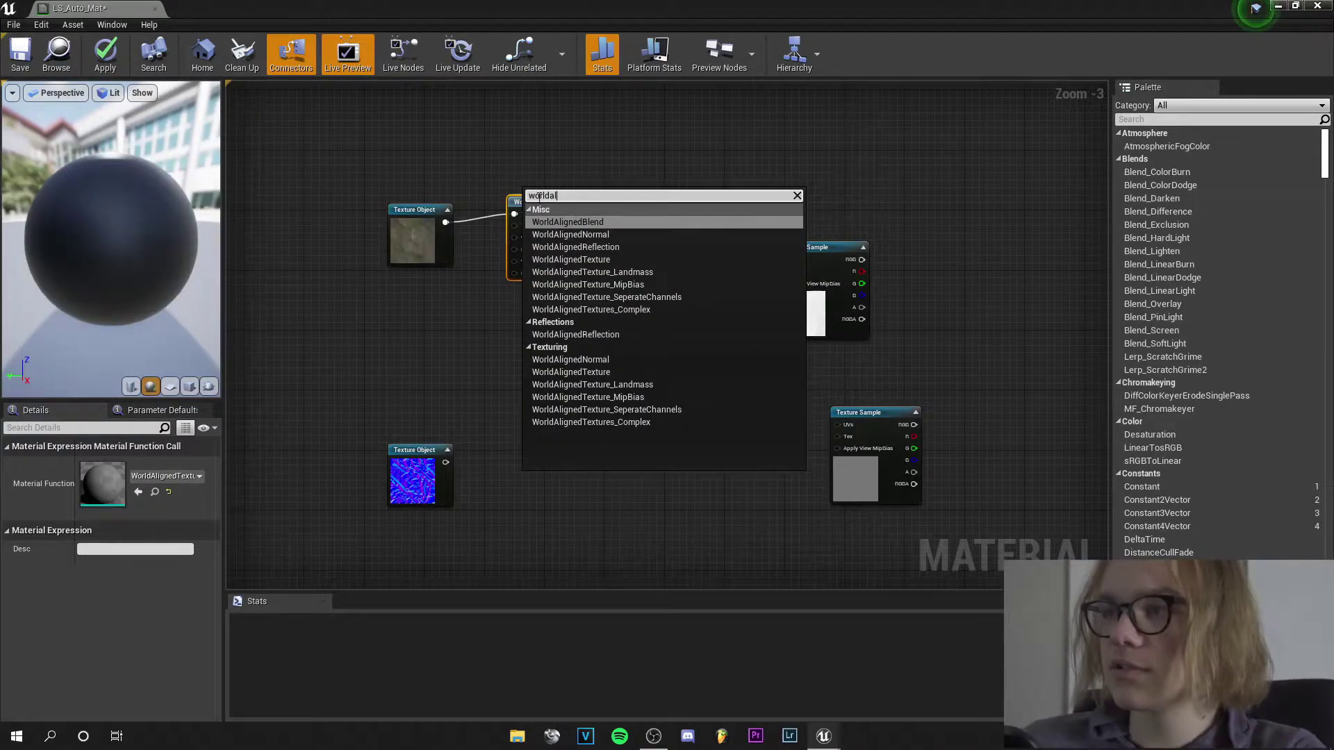
left_click(581, 234)
left_click_drag(554, 480, 540, 444)
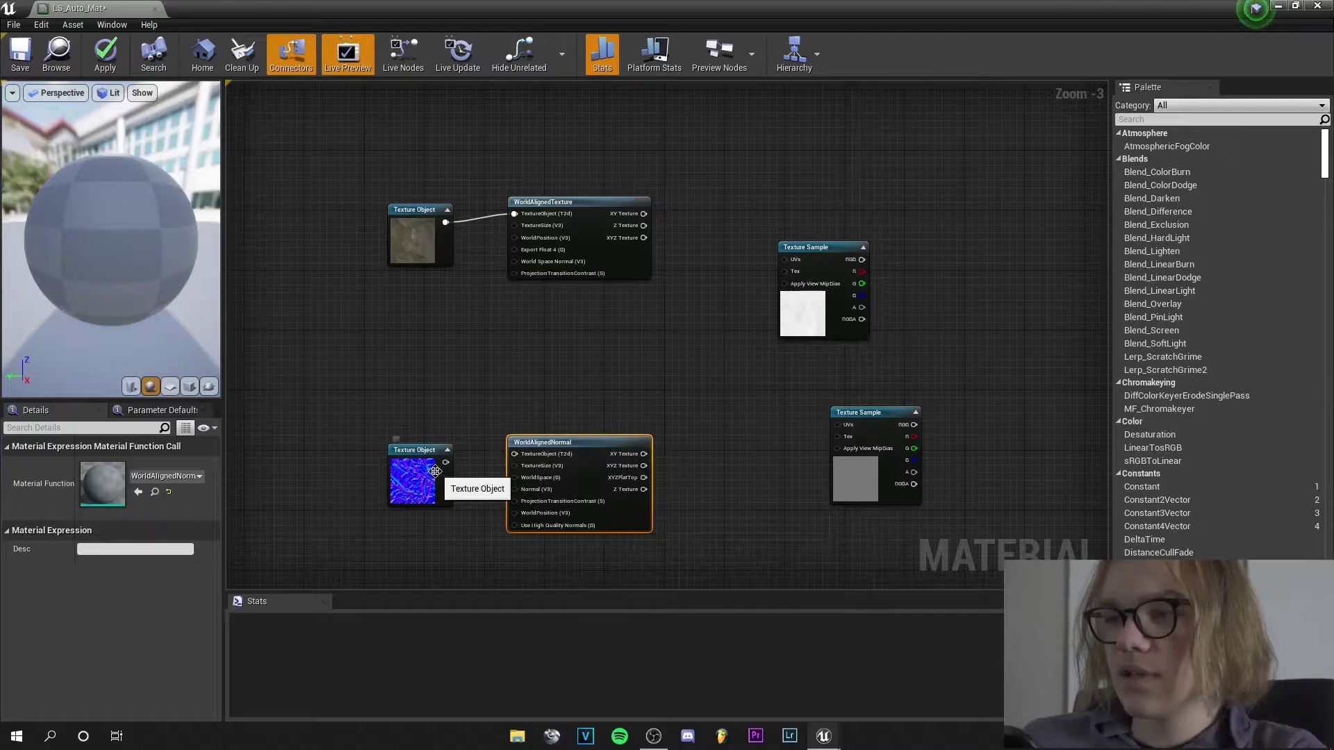
left_click_drag(445, 462, 547, 453)
left_click_drag(564, 214, 572, 221)
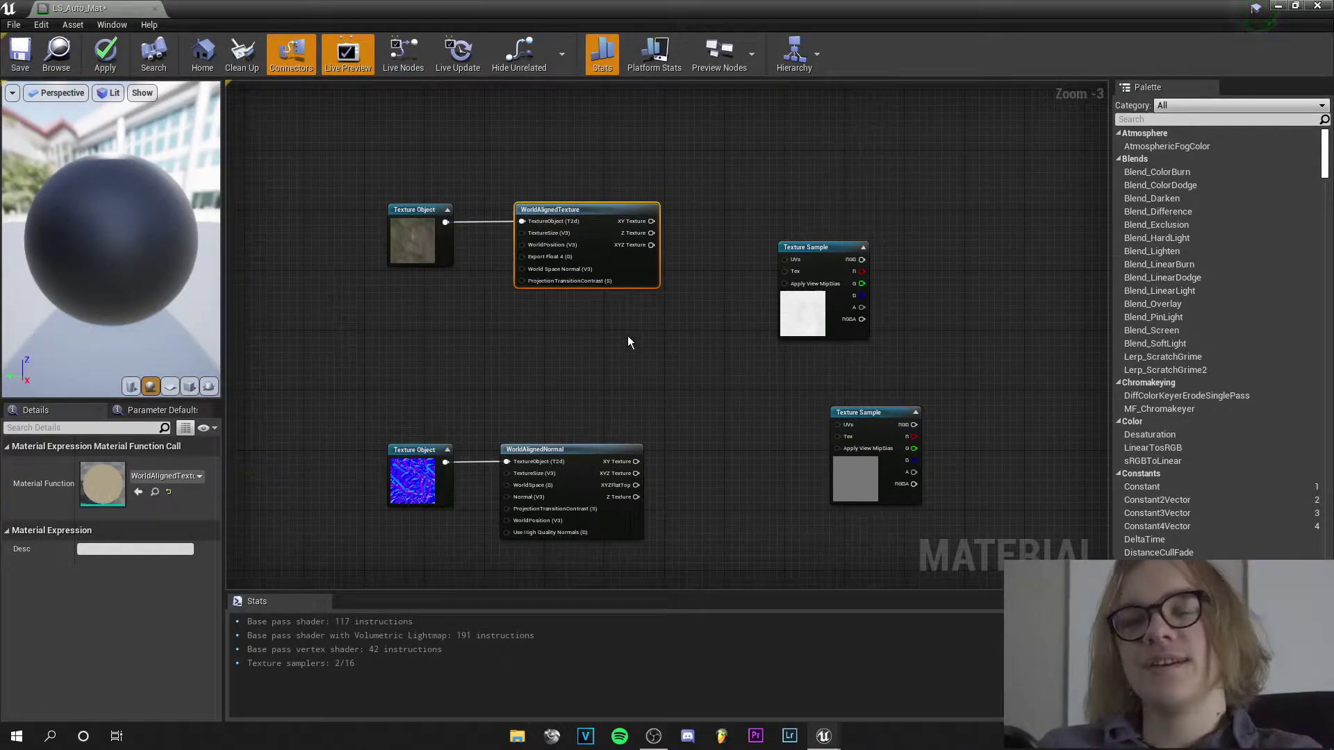
Add a VertexNormalWS node in the empty space before the two texture objects
scroll(554, 345, "up", 2)
left_click(455, 335)
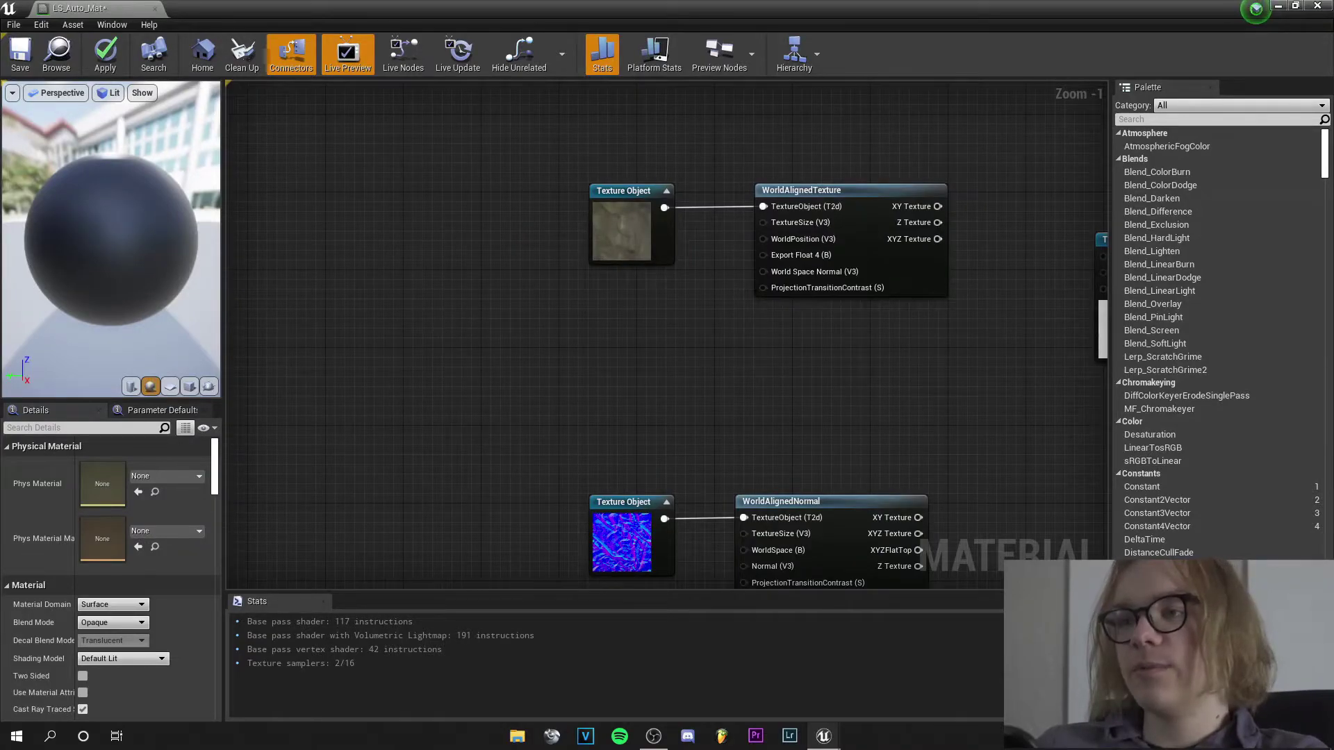
right_click(438, 321)
type("vert")
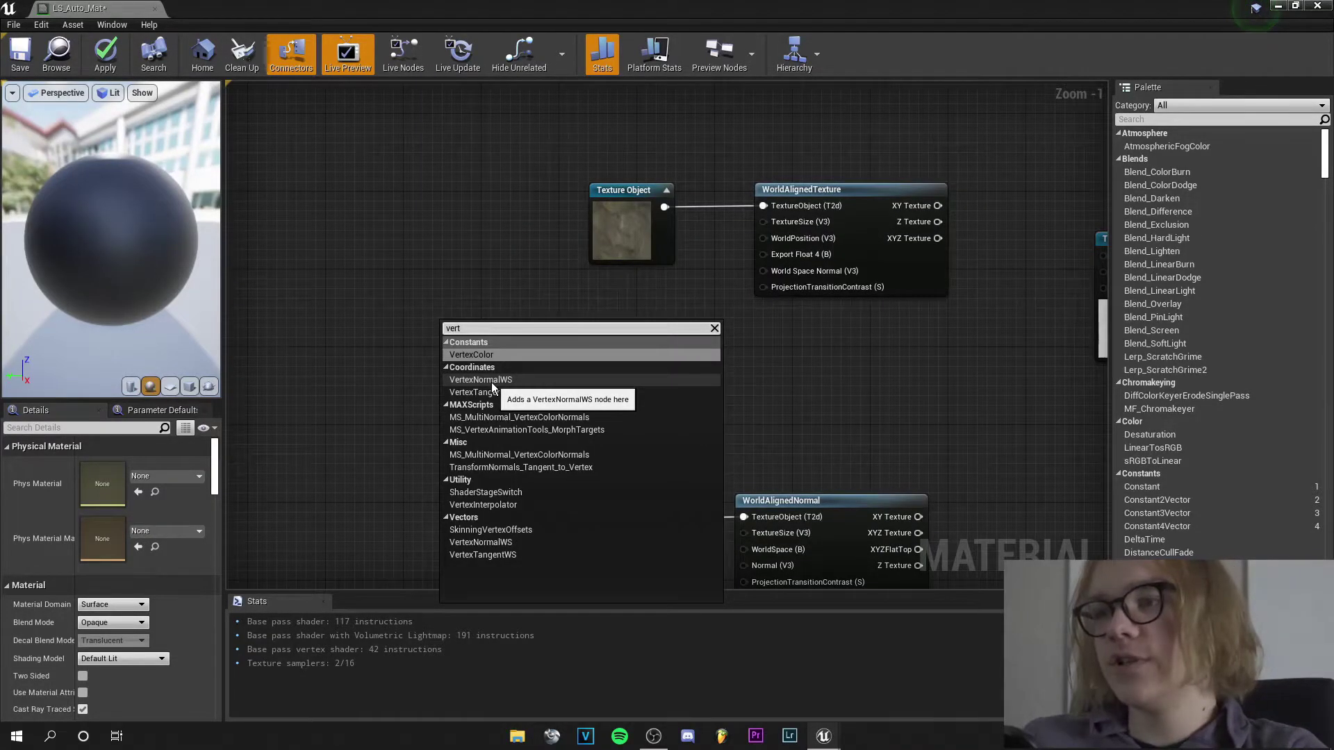
left_click(491, 381)
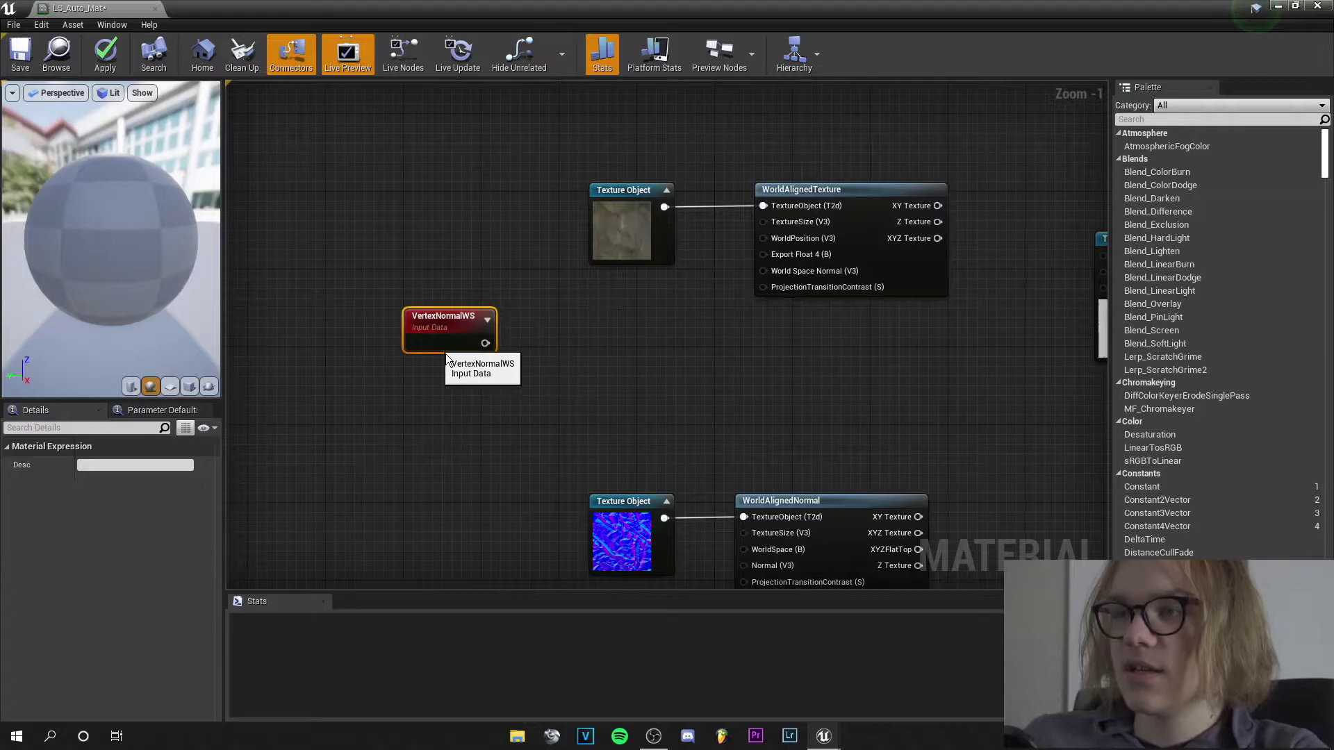
Add a Multiply node beside the VertexNormalWS node
right_click_drag(615, 396, 513, 369)
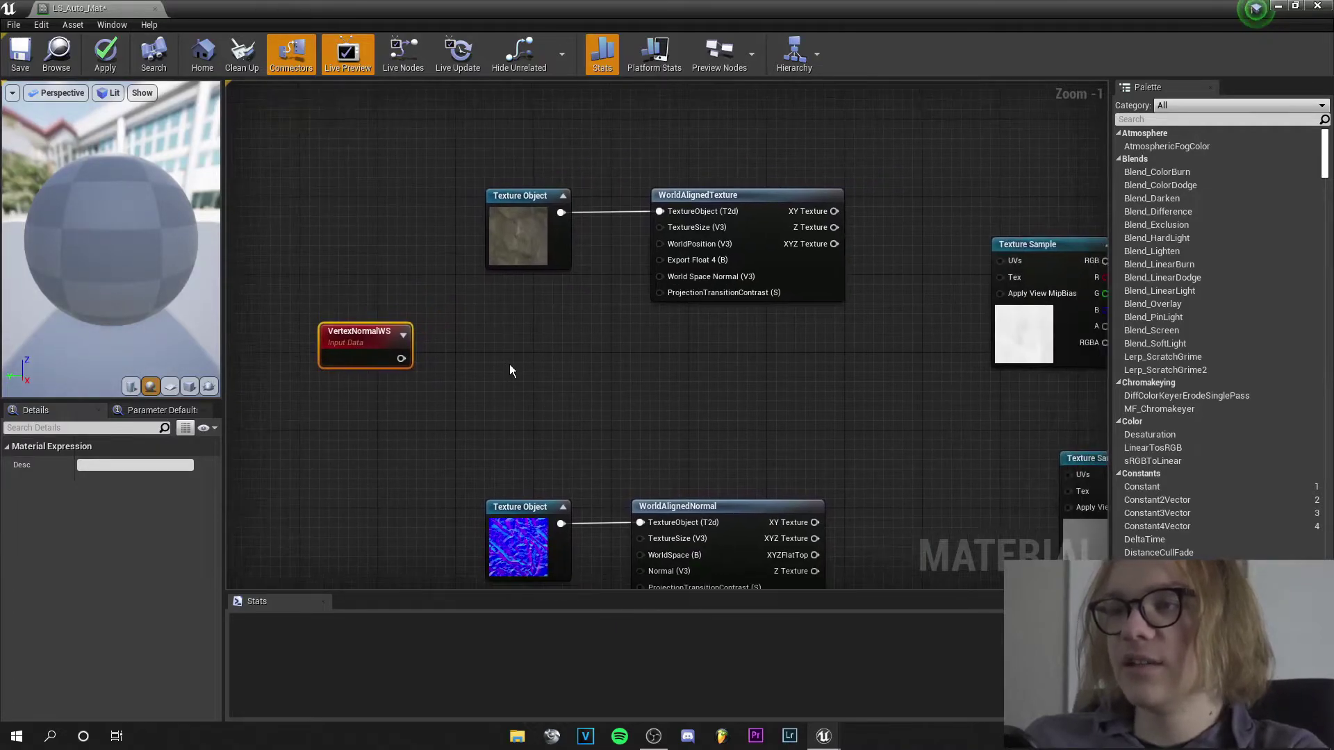
right_click(472, 363)
type("multiply")
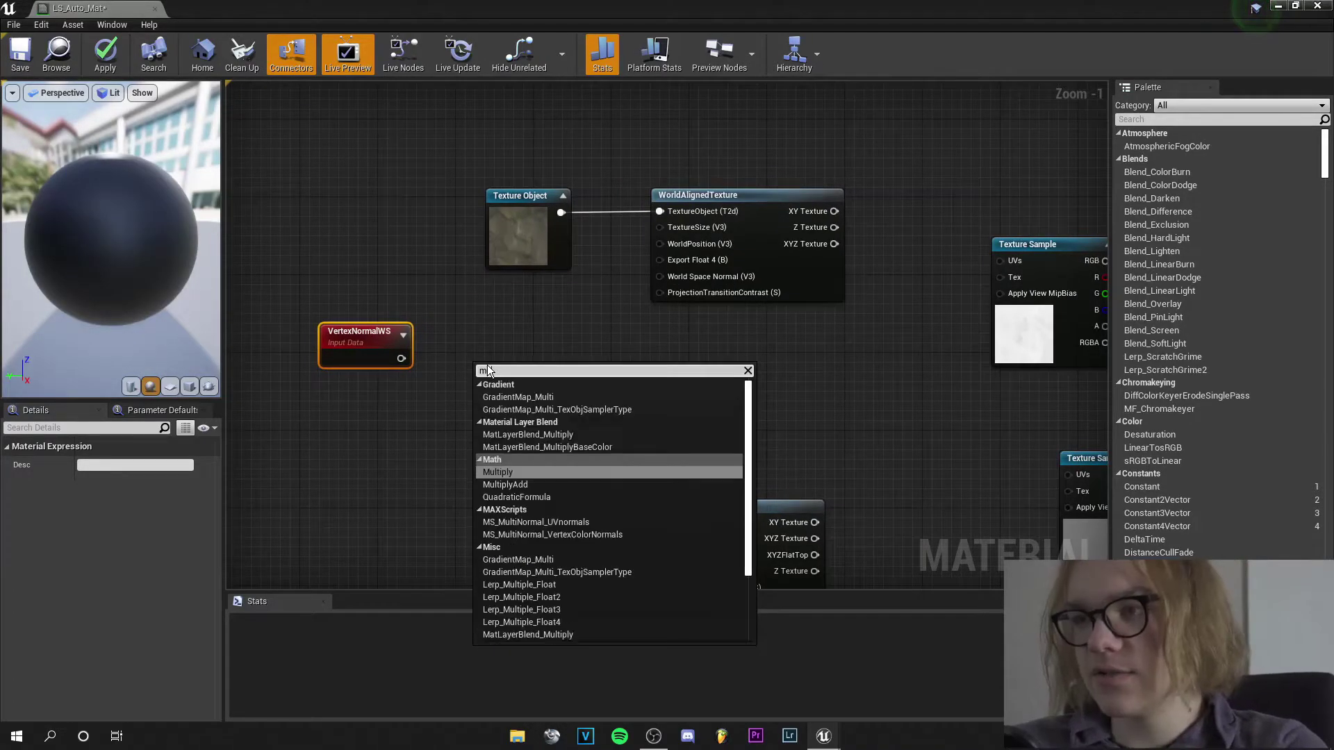
key("Return")
left_click(372, 390)
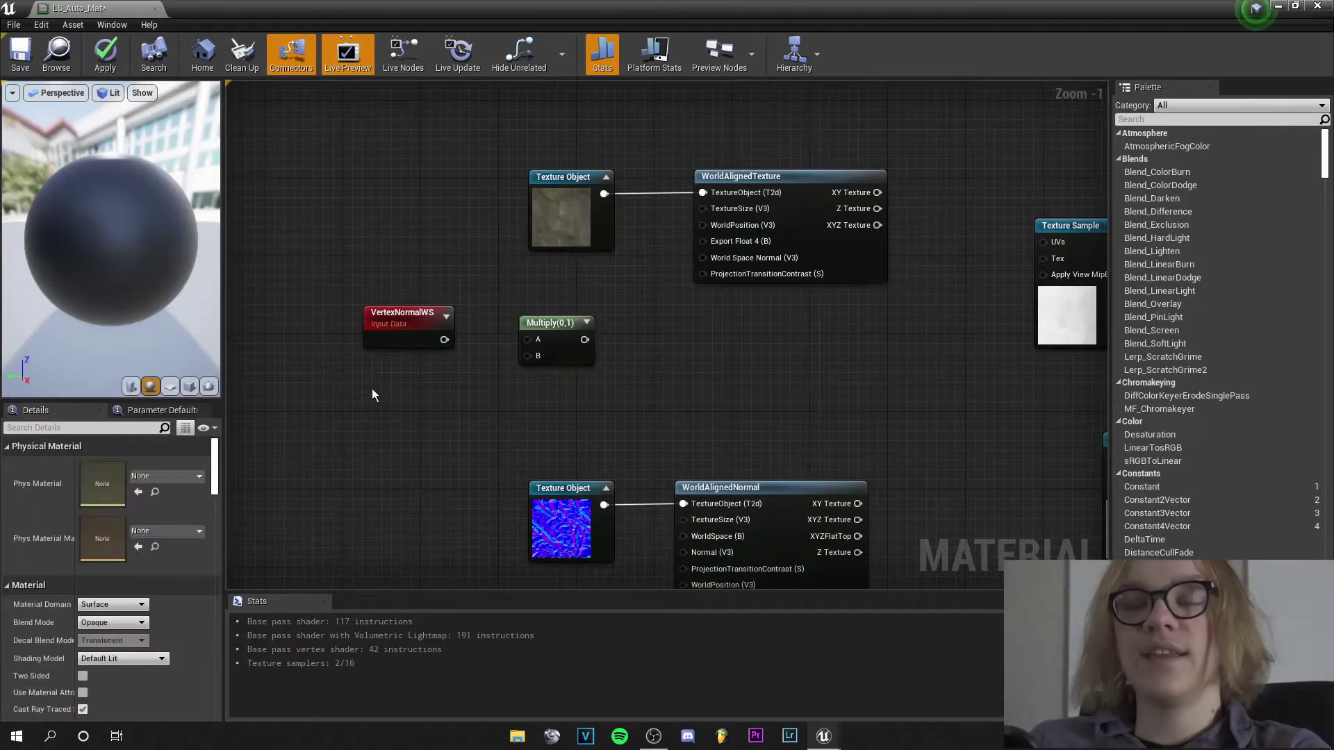
Add a Constant3Vector below VertexNormalWS, set its R, G and B to 1, and connect it to the Multiply node's B input
right_click(373, 398)
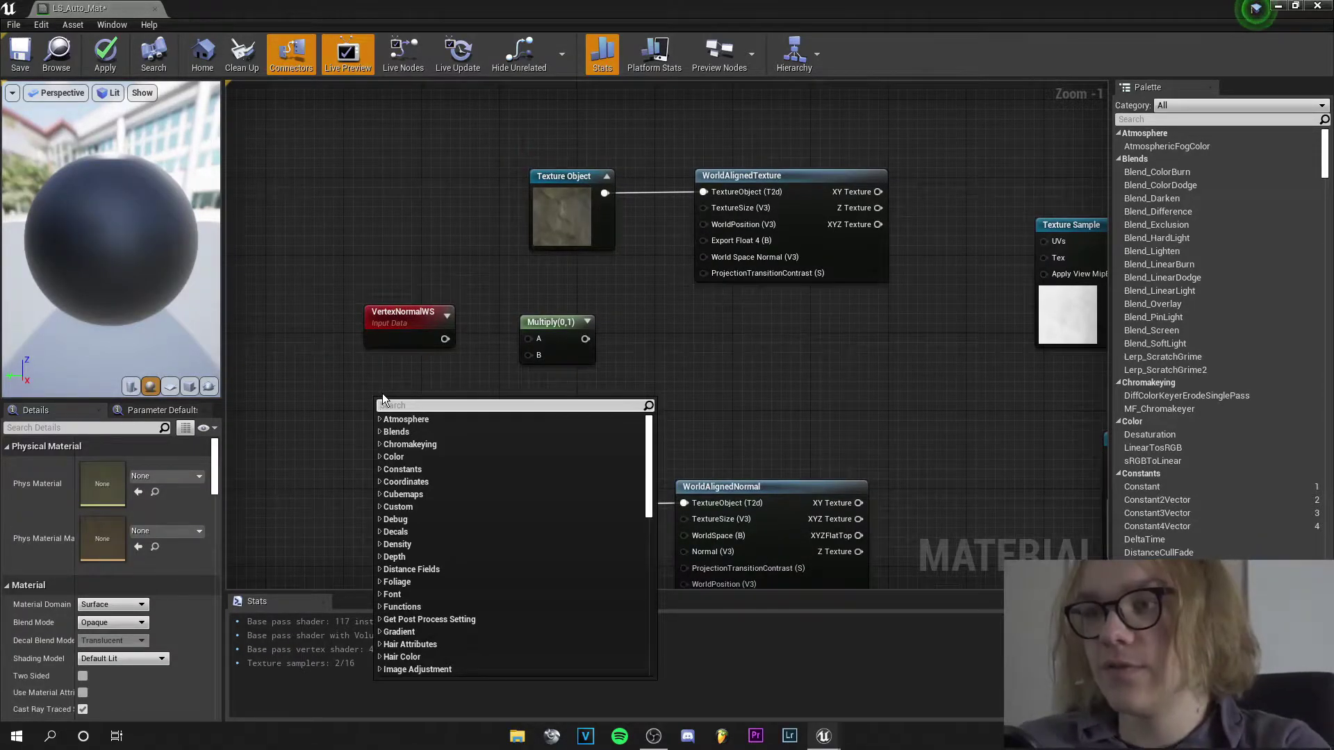
type("ve")
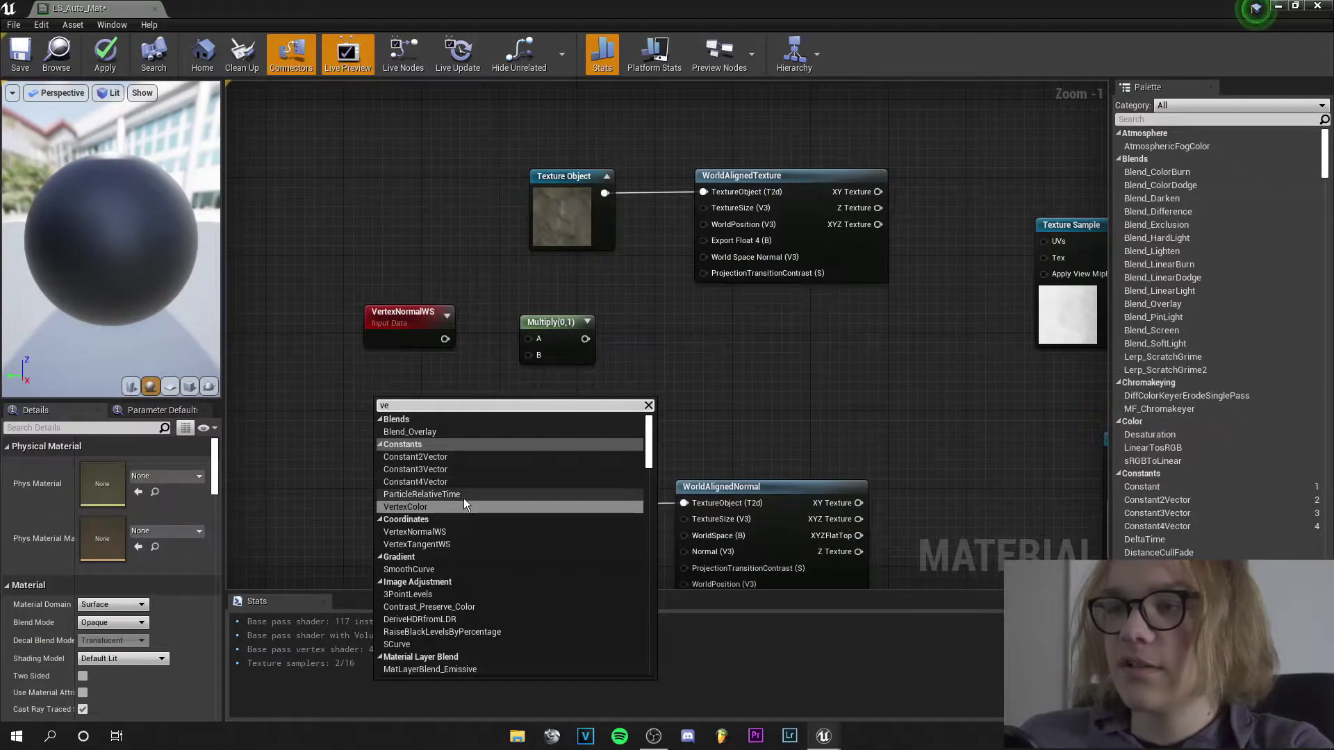
left_click(460, 470)
left_click(112, 482)
type("1")
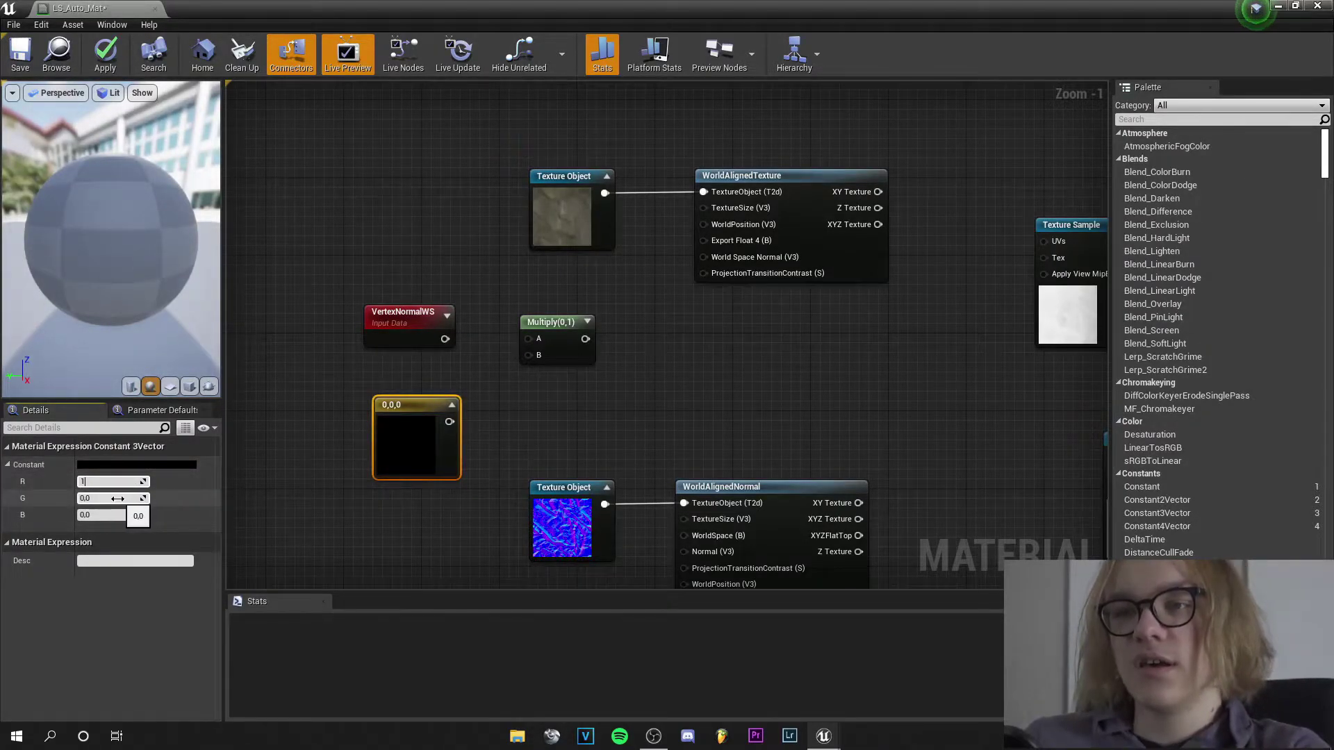
key("Tab")
type("1")
key("Tab")
type("1")
key("Return")
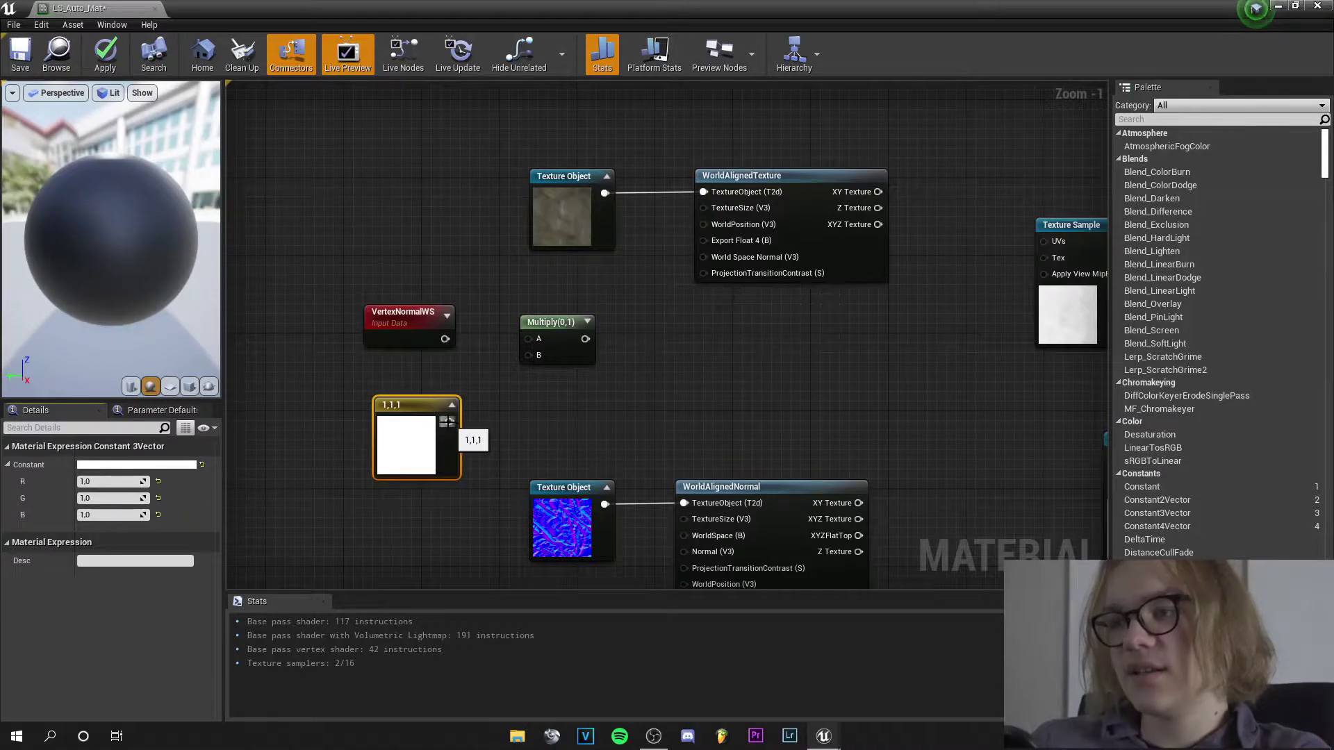
left_click_drag(447, 422, 535, 354)
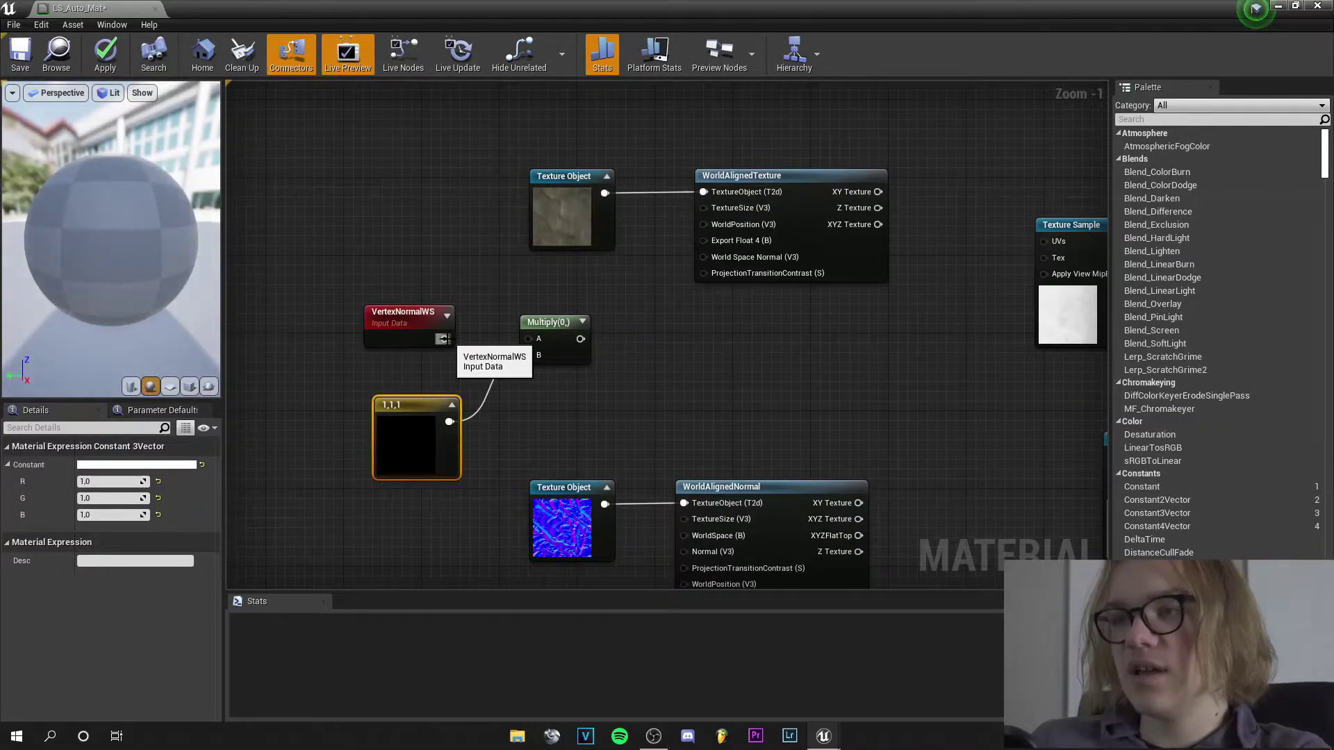
Connect VertexNormalWS to the Multiply node's A input and add a Normalize node fed by the Multiply output
left_click_drag(445, 339, 532, 343)
right_click_drag(536, 344, 398, 369)
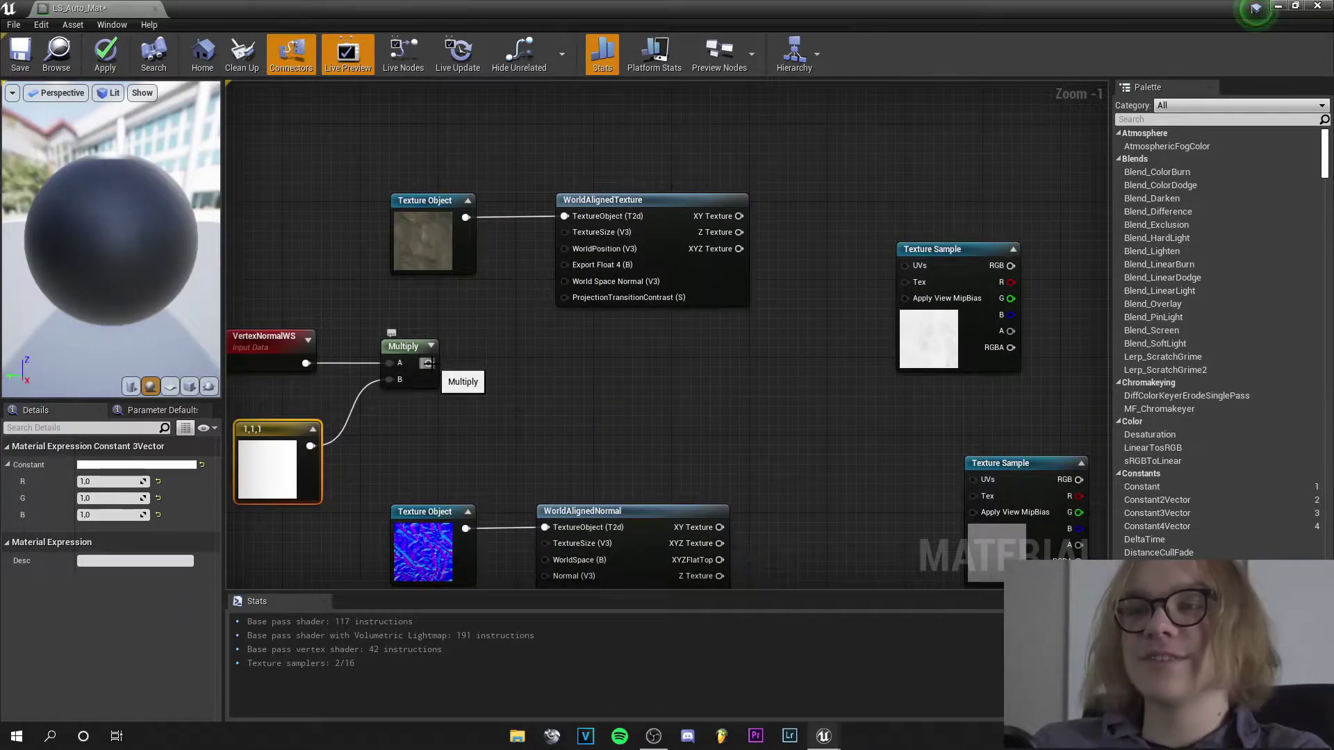
left_click_drag(428, 363, 479, 367)
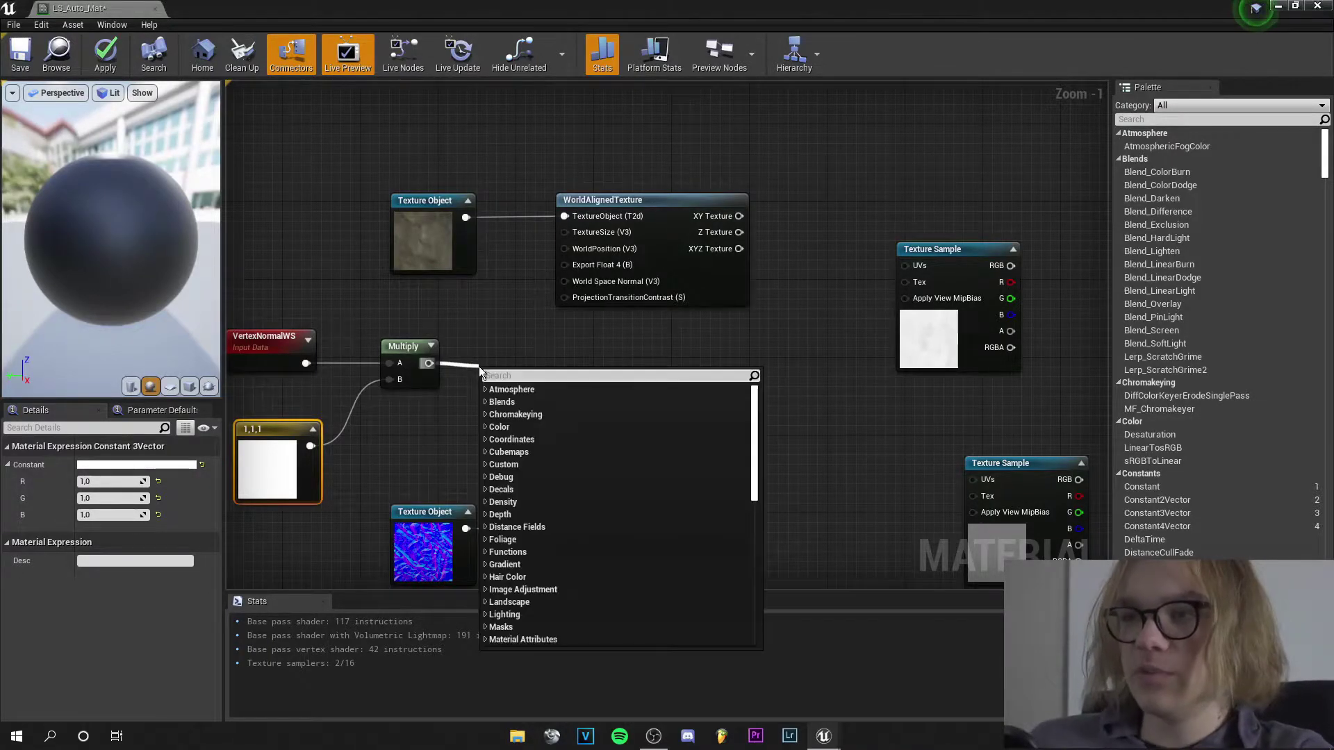
type("norma")
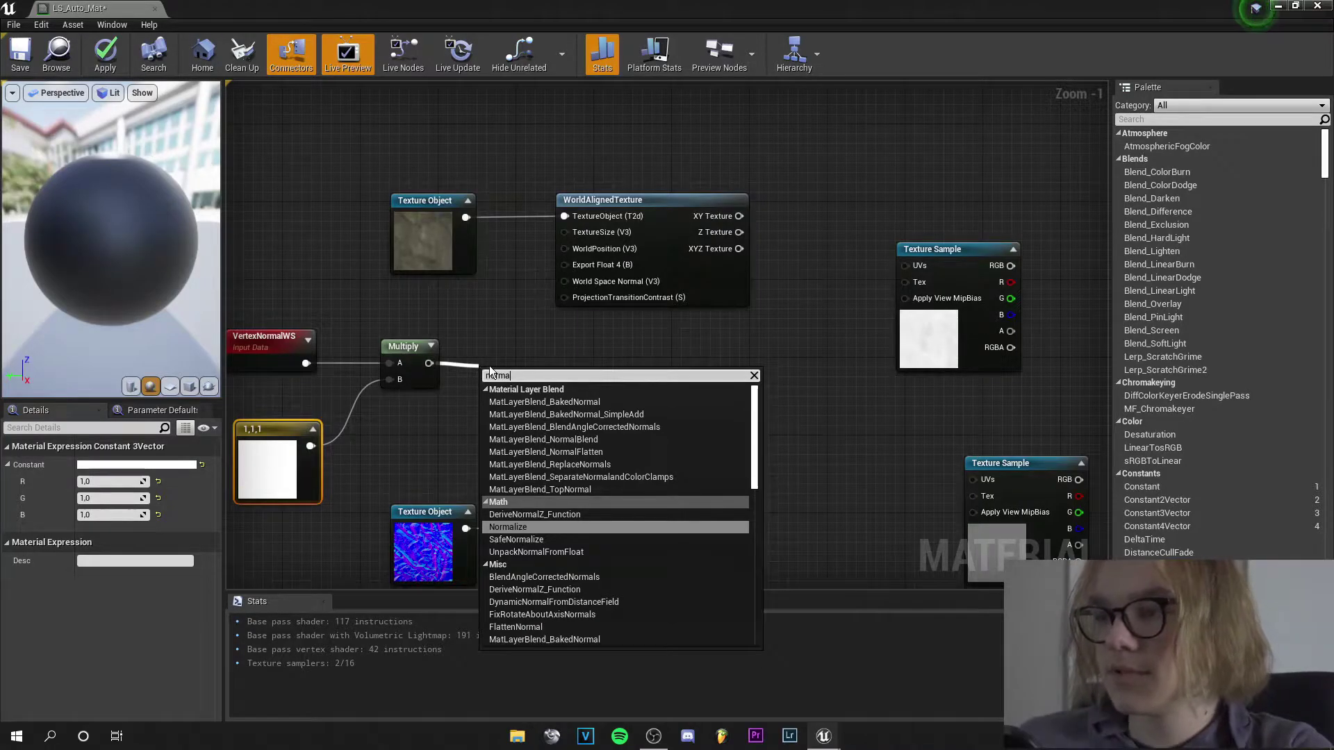
key("Escape")
Connect the Normalize output to WorldAlignedTexture's World Space Normal input and line the Normalize node up with Multiply
left_click_drag(508, 368, 573, 280)
right_click_drag(556, 417, 531, 362)
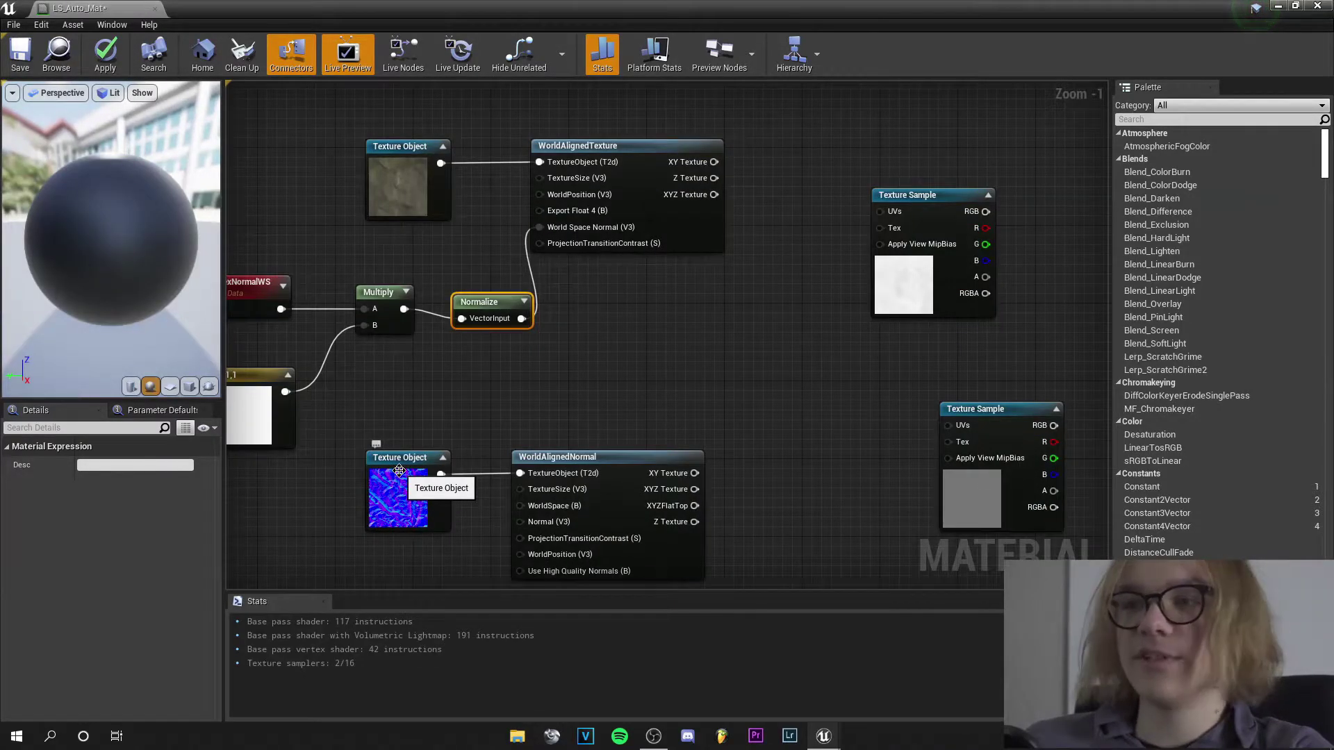
left_click_drag(481, 302, 472, 292)
left_click(508, 369)
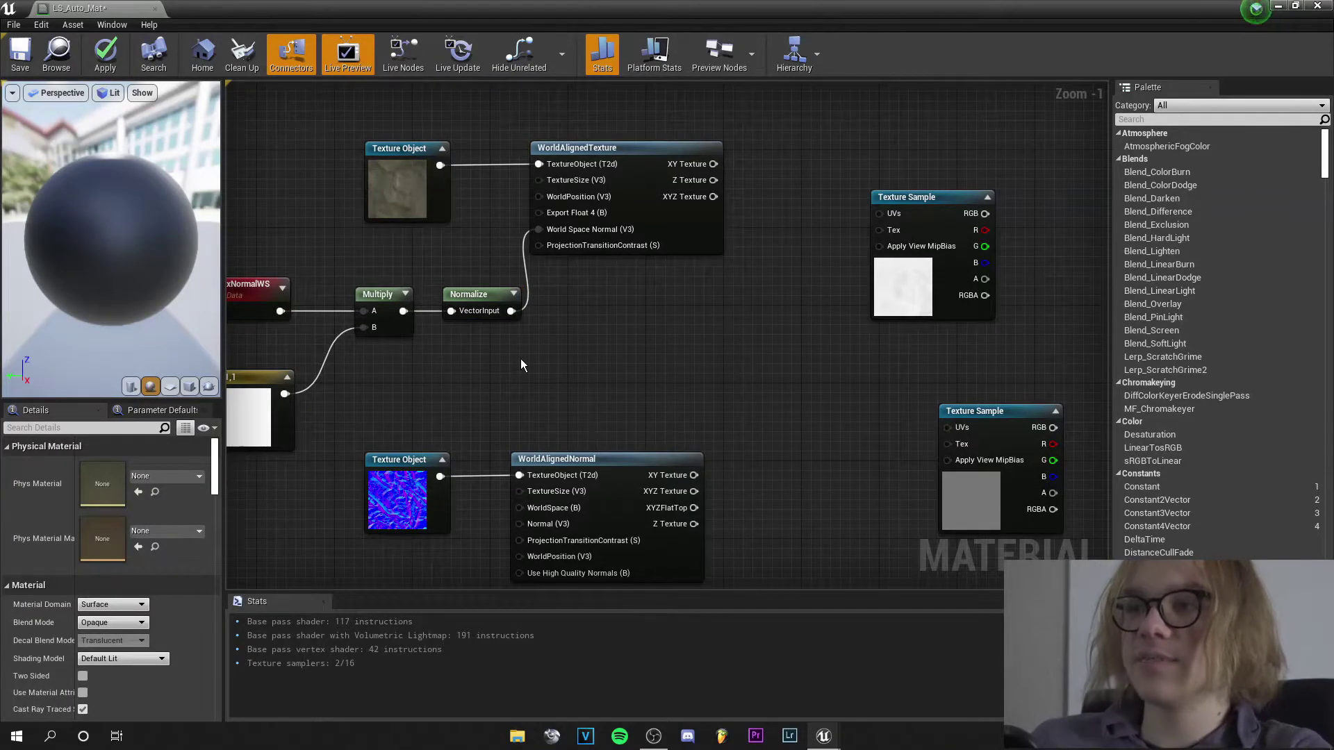
Add a Constant node between the two world-aligned nodes and convert it to a parameter named Scale
left_click(522, 359)
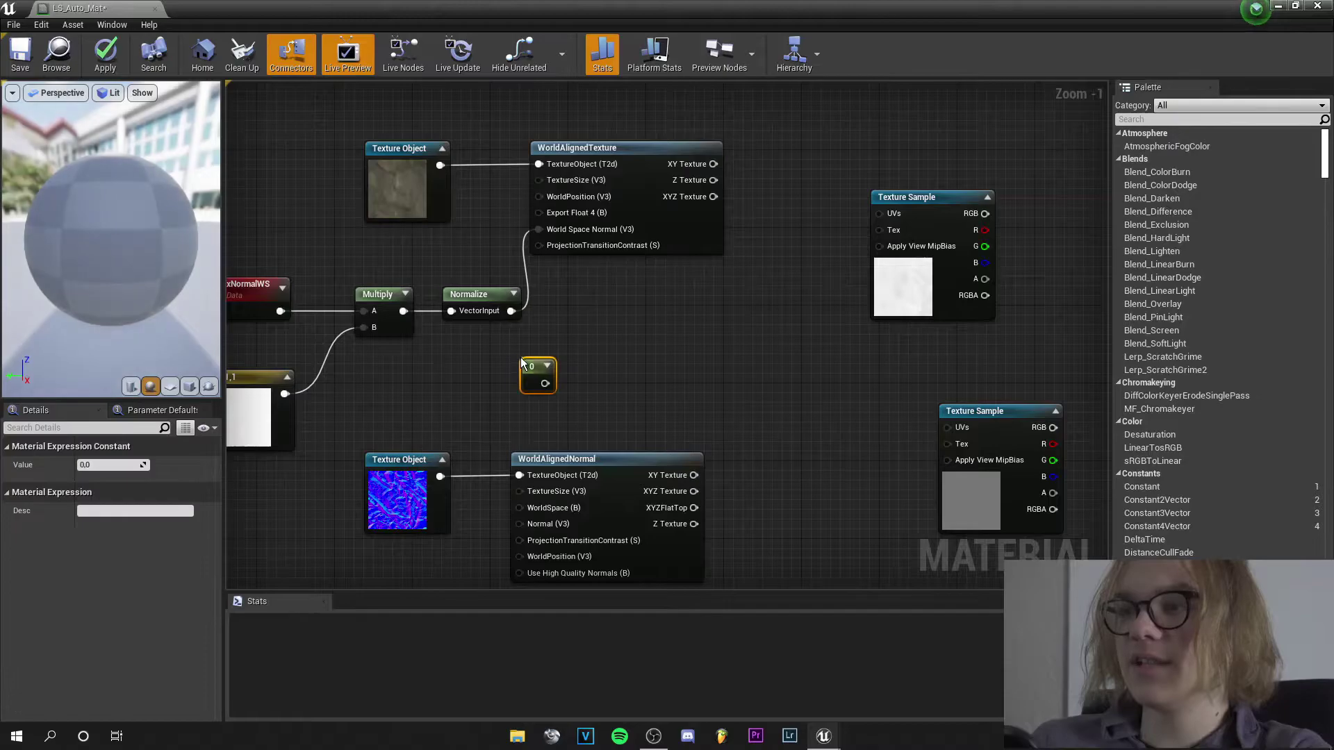
right_click(533, 376)
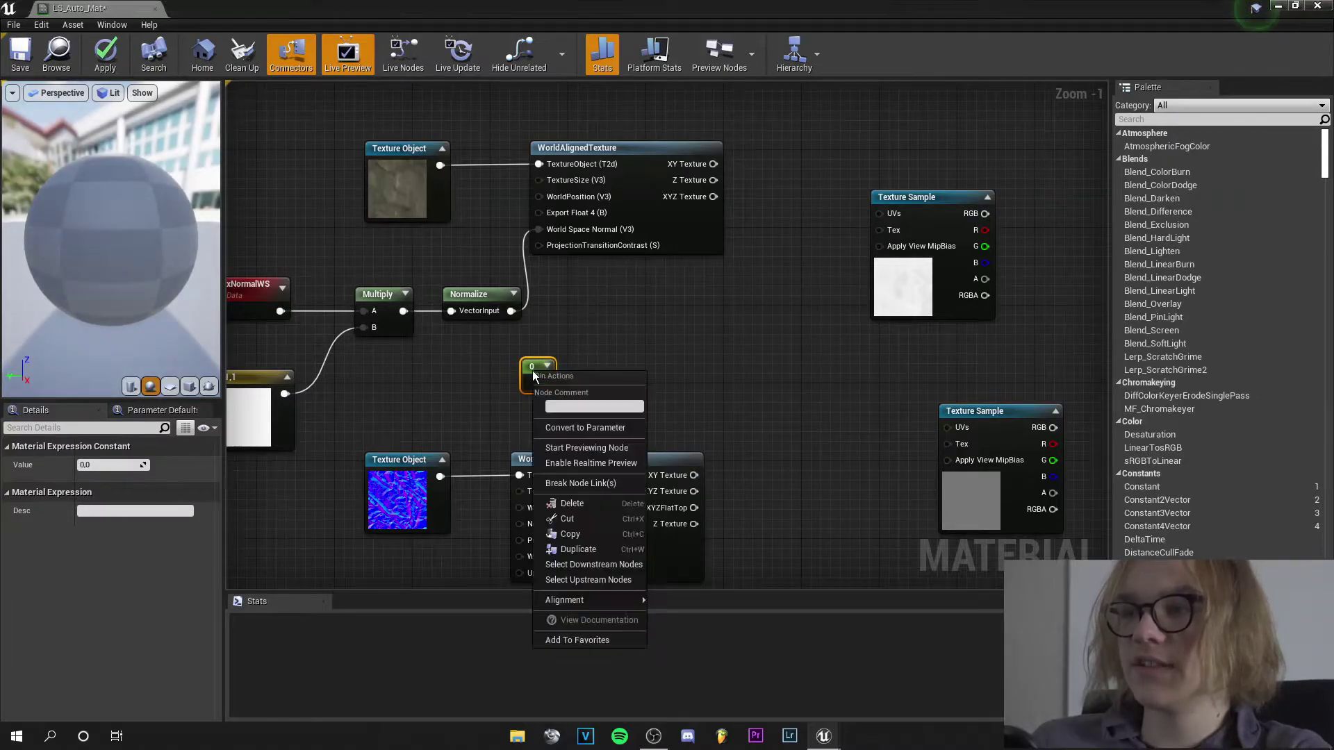
left_click(590, 427)
type("S")
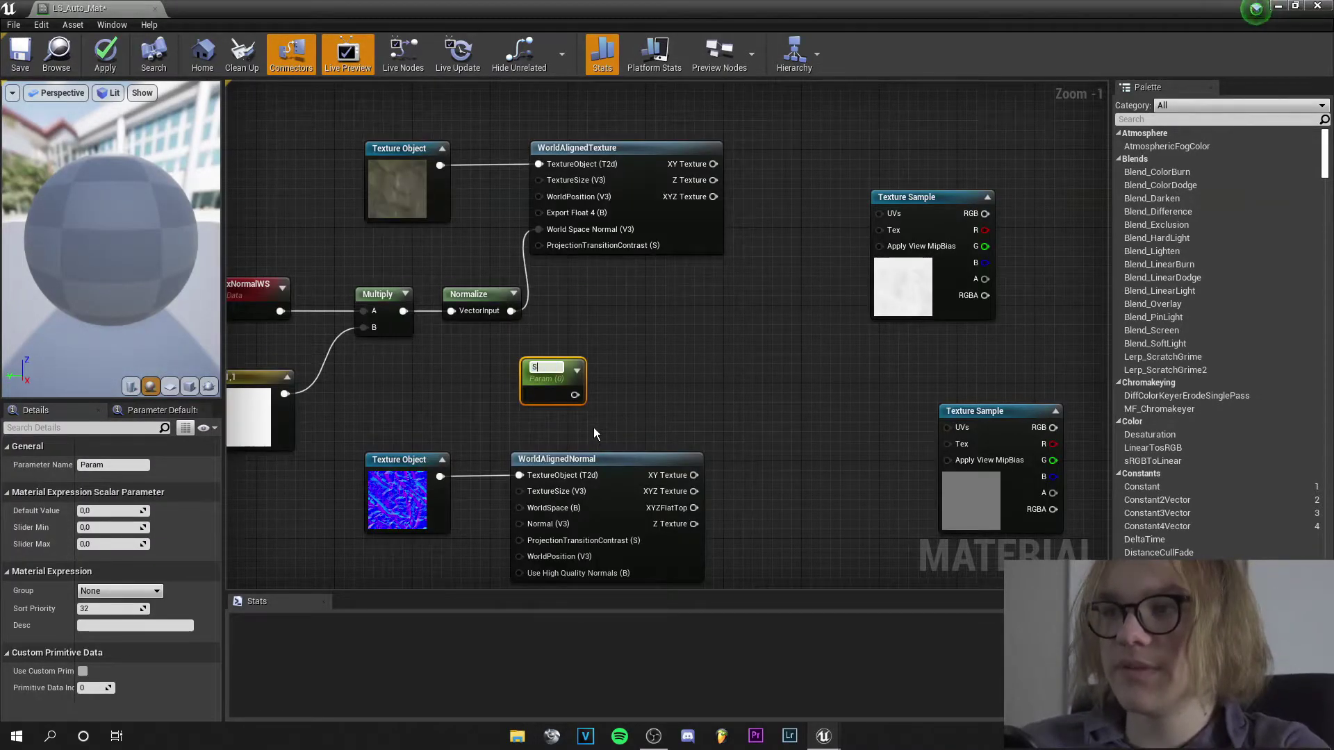
type("cale")
key("Return")
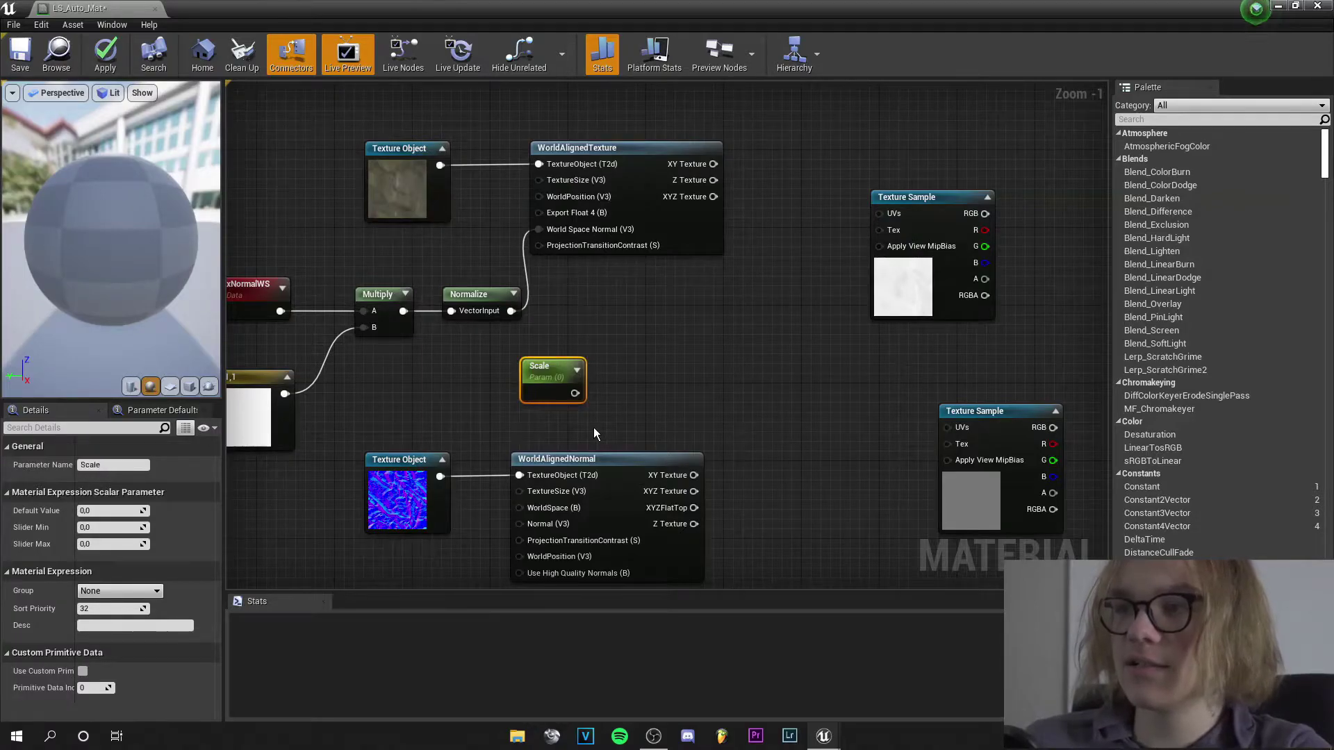
Set the Scale parameter's default value to 1500 and connect it to TextureSize on both WorldAlignedTexture and WorldAlignedNormal
left_click(111, 511)
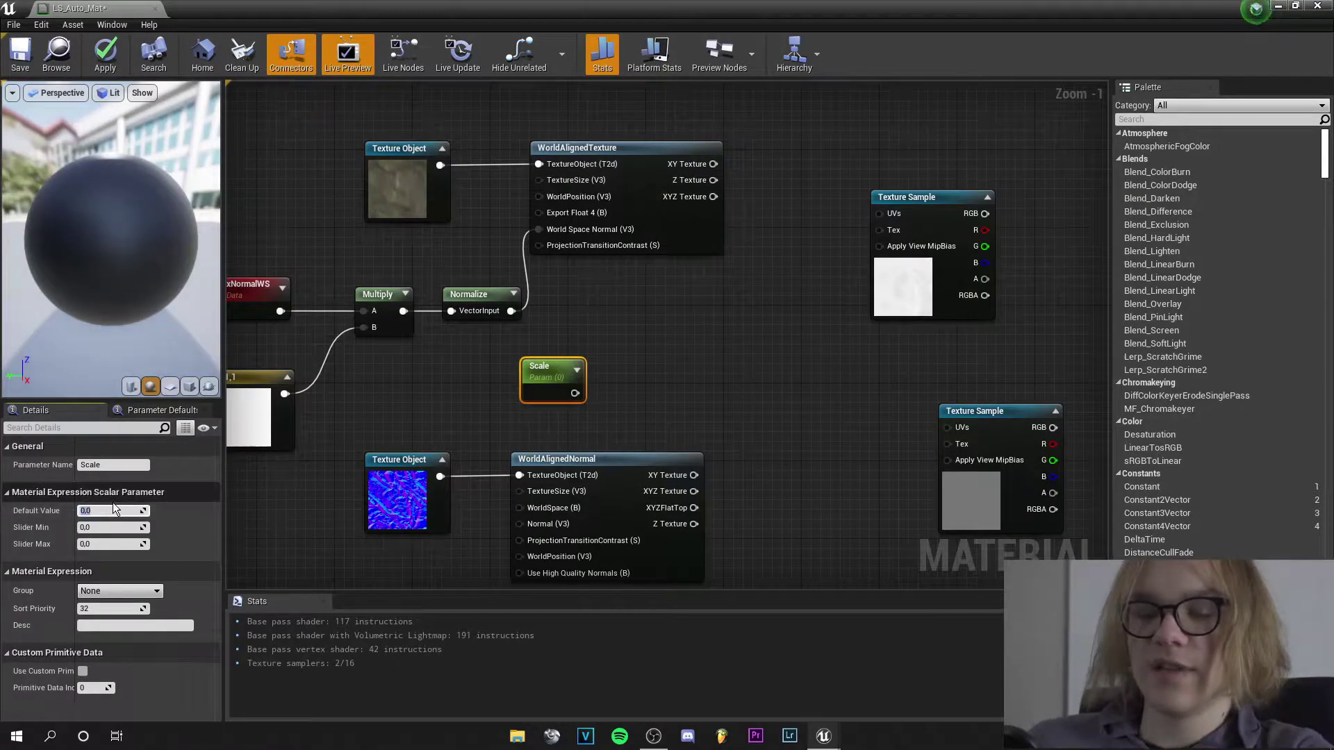
type("1500")
key("Return")
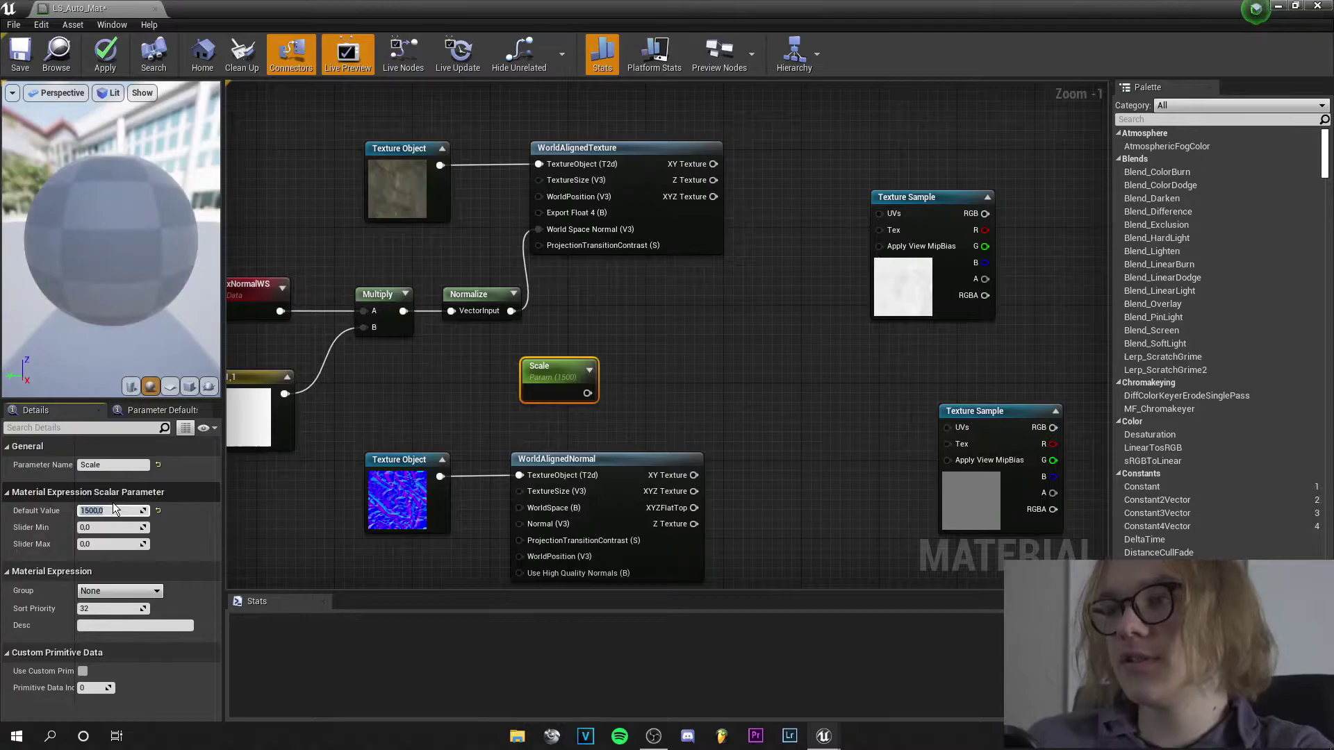
left_click_drag(574, 393, 541, 181)
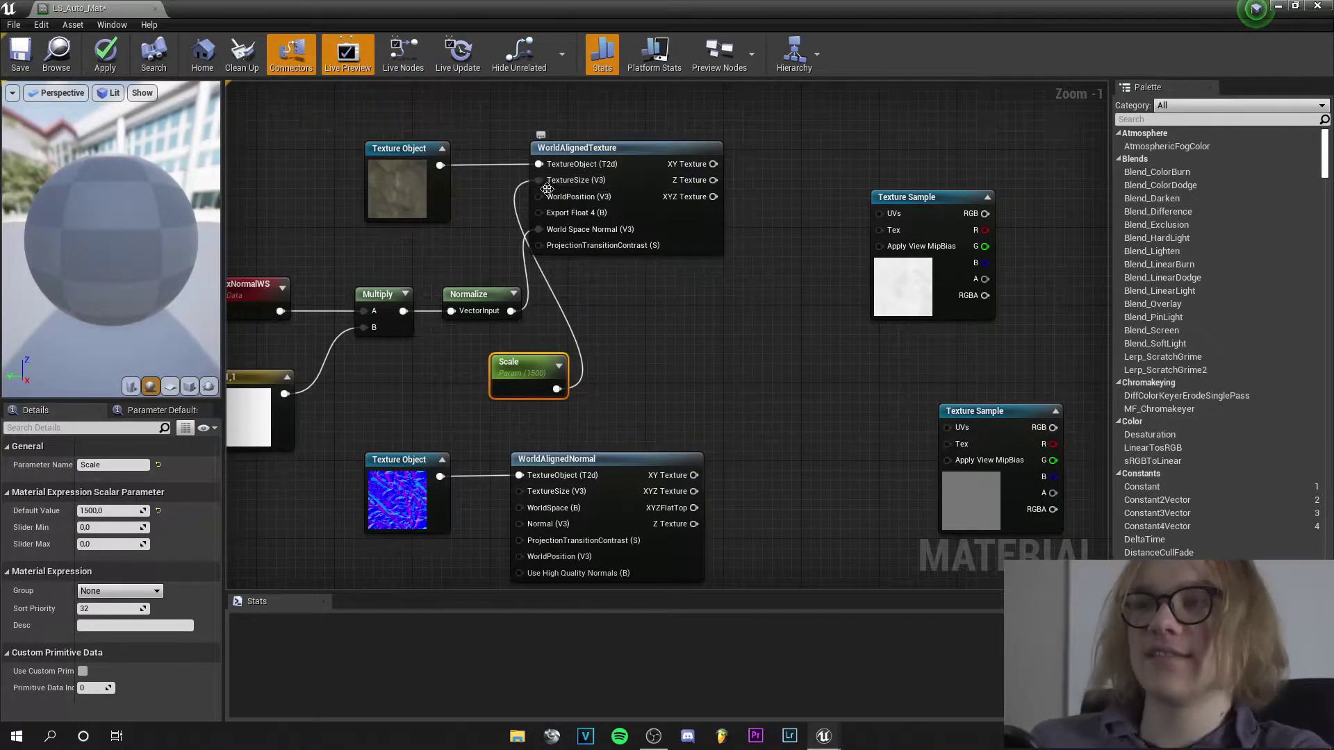
right_click_drag(648, 378, 615, 292)
left_click_drag(527, 287, 492, 389)
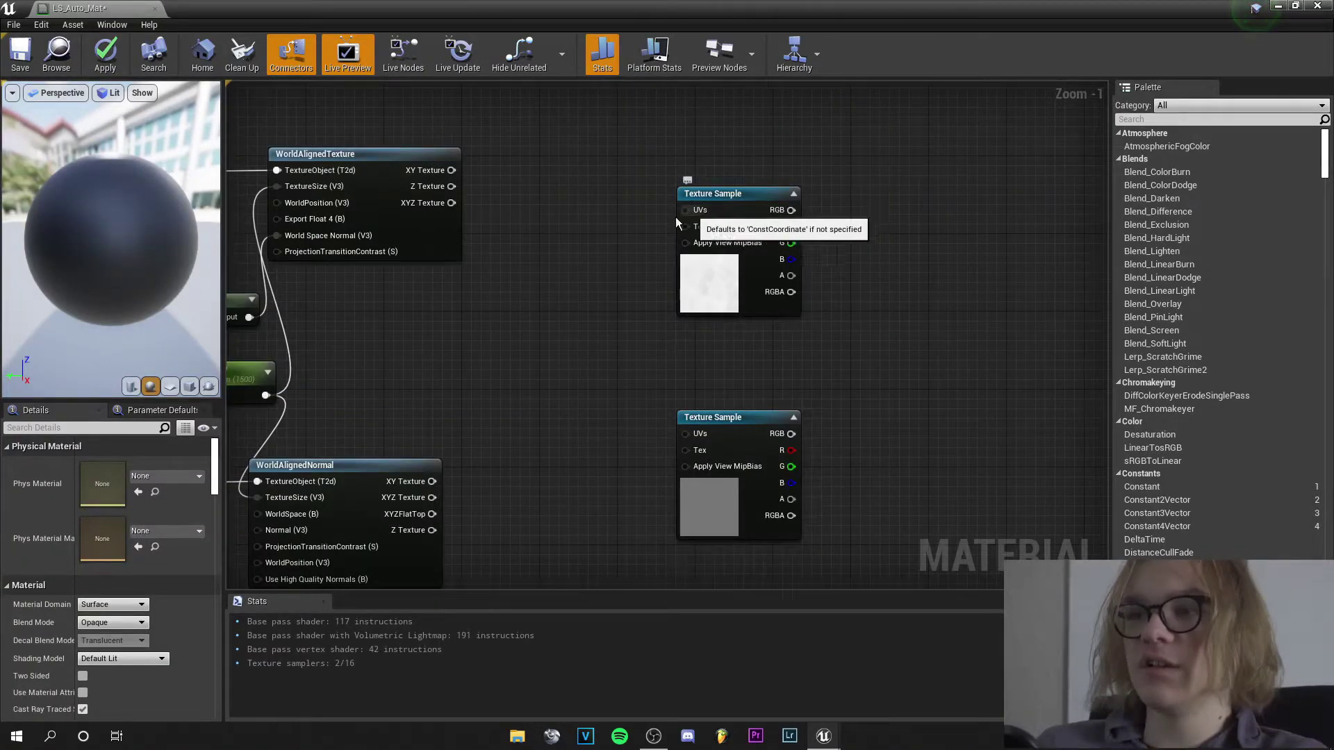
Connect the Scale parameter to the UVs inputs of both Texture Sample nodes
right_click_drag(387, 331, 475, 338)
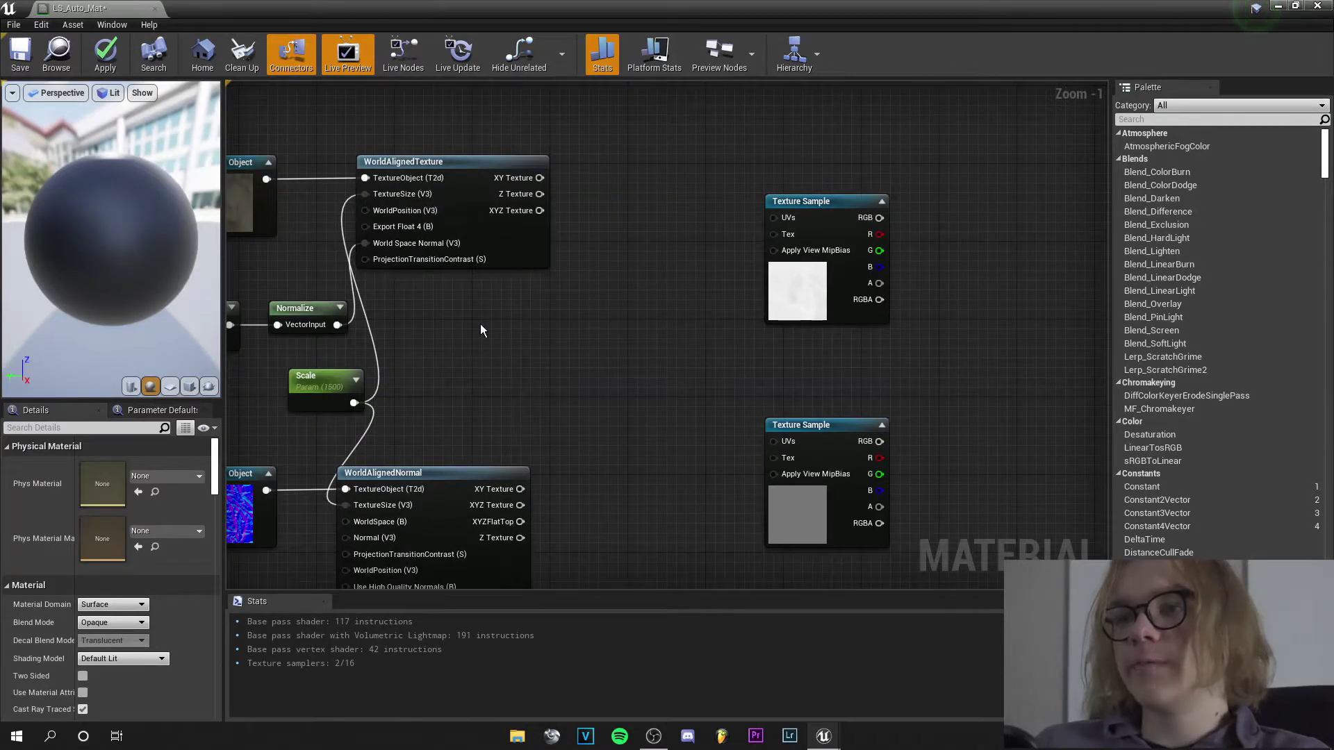
left_click_drag(352, 404, 774, 218)
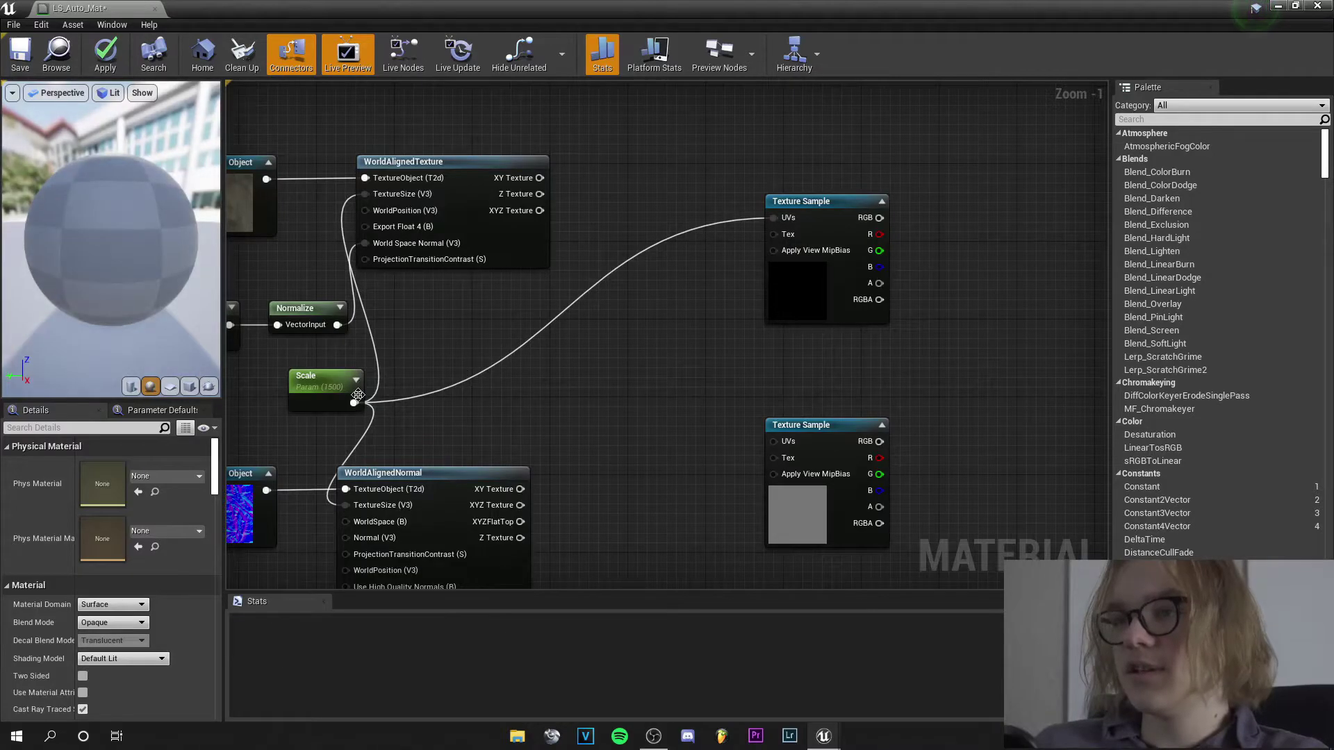
left_click_drag(356, 401, 774, 441)
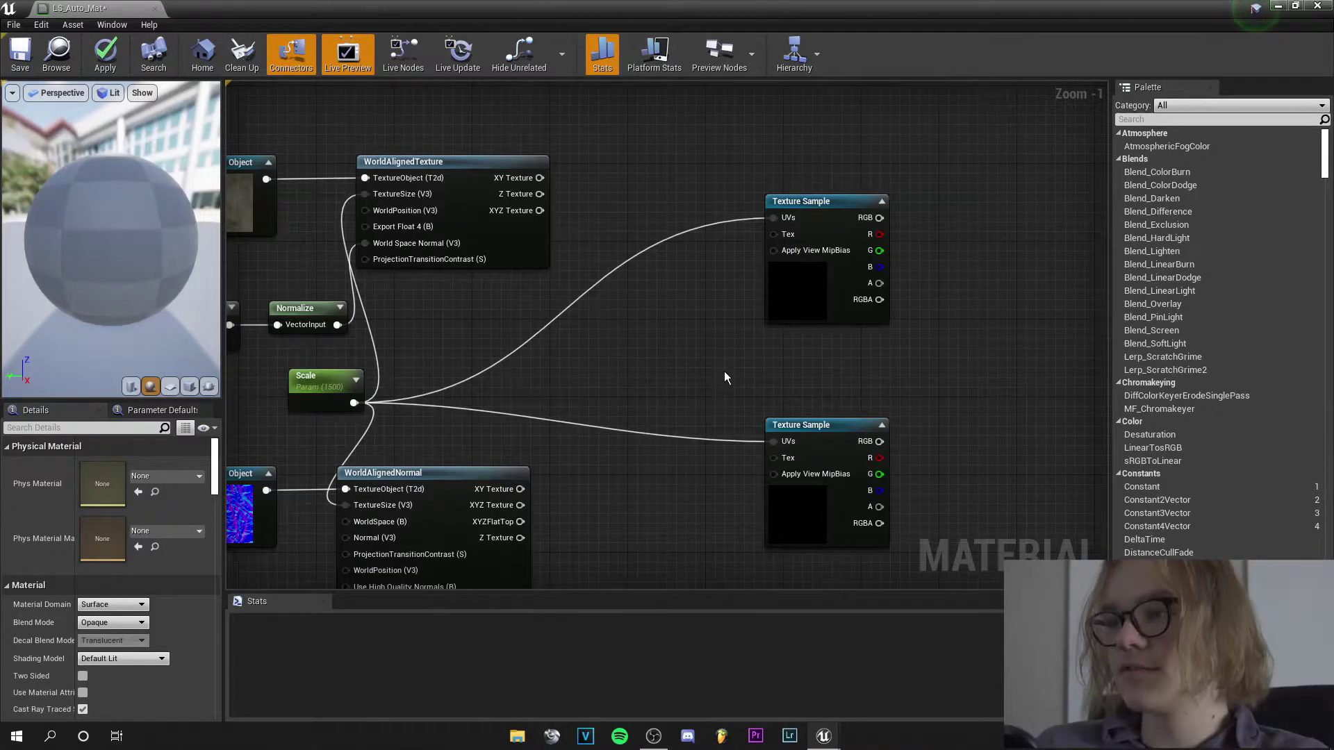
Add a MakeMaterialAttributes node beyond the two Texture Sample nodes
scroll(724, 371, "down", 2)
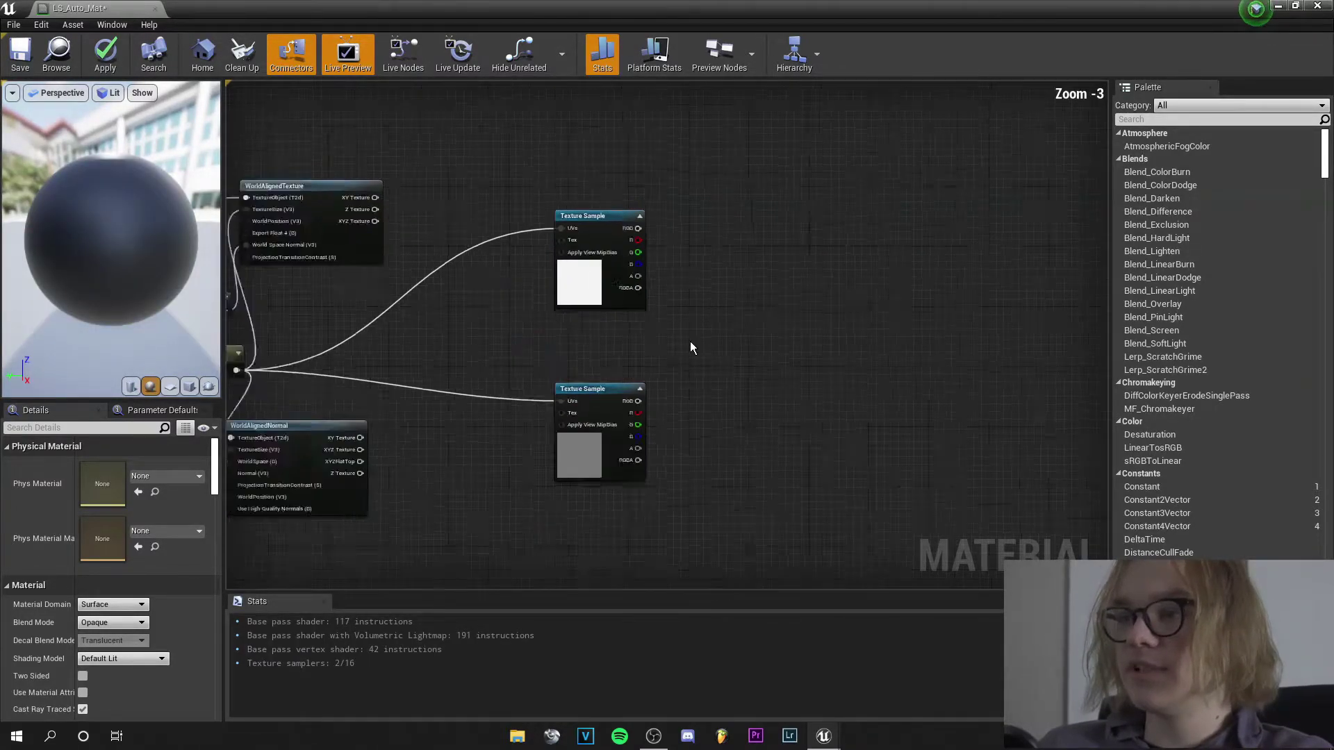
scroll(708, 327, "down", 4)
scroll(760, 465, "up", 3)
right_click_drag(595, 161, 679, 310)
right_click(678, 310)
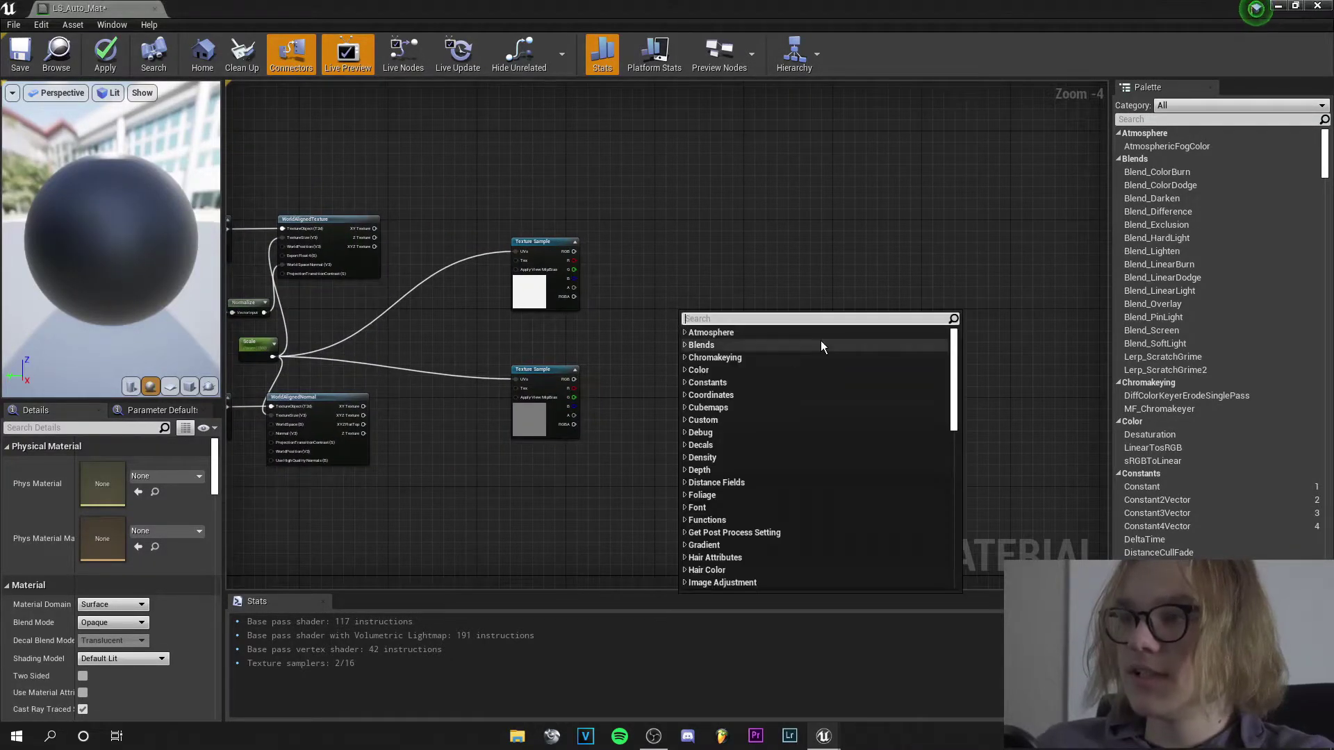
type("makem")
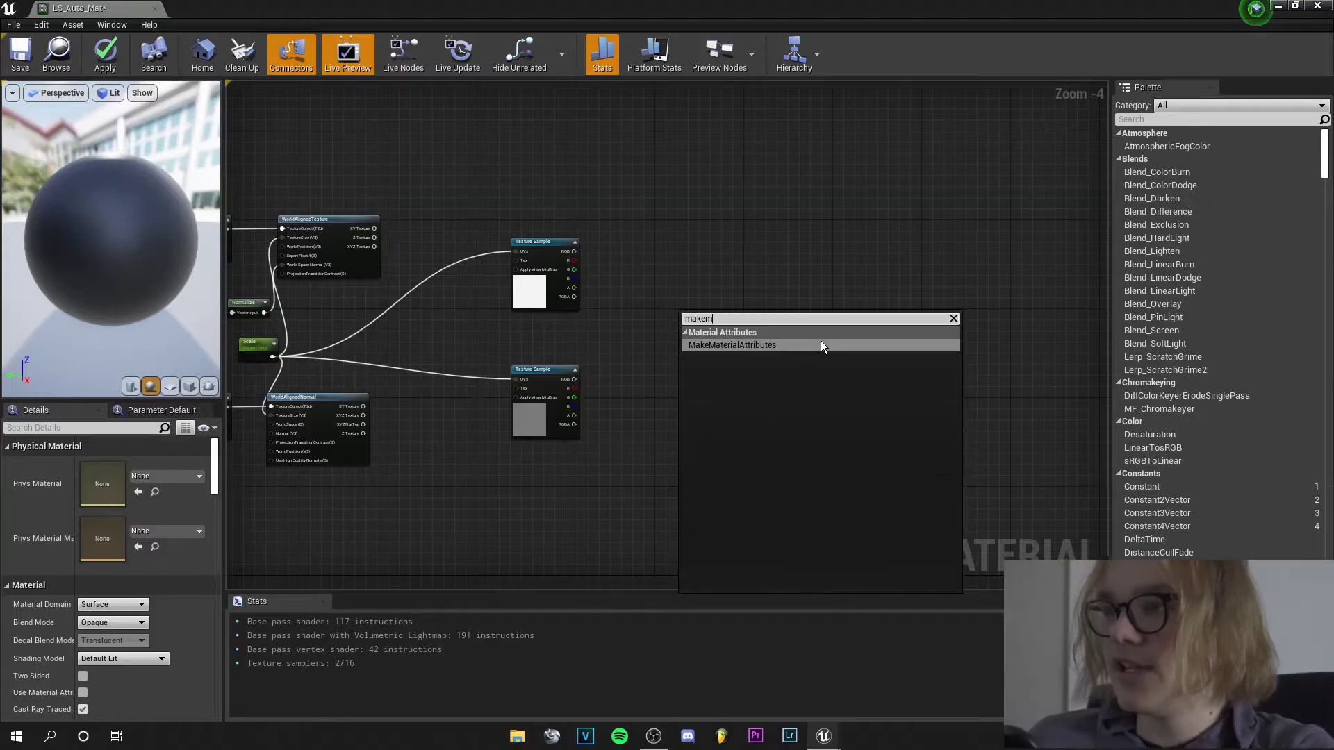
left_click(822, 346)
scroll(638, 340, "up", 1)
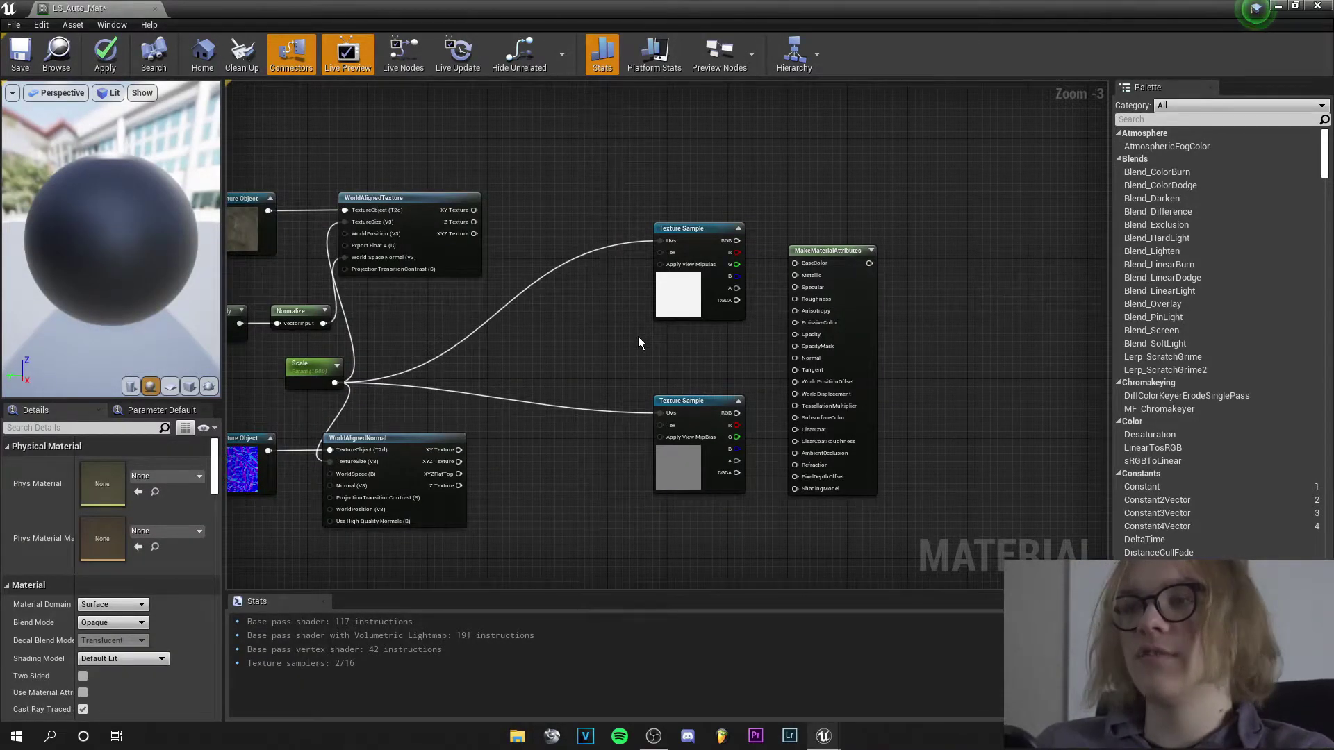
Wire MakeMaterialAttributes: WorldAlignedTexture's XYZ Texture to BaseColor, the gray sample's RGB to Specular, the roughness sample's RGB to Roughness, and WorldAlignedNormal's XYZ Texture to Normal
scroll(638, 336, "down", 6)
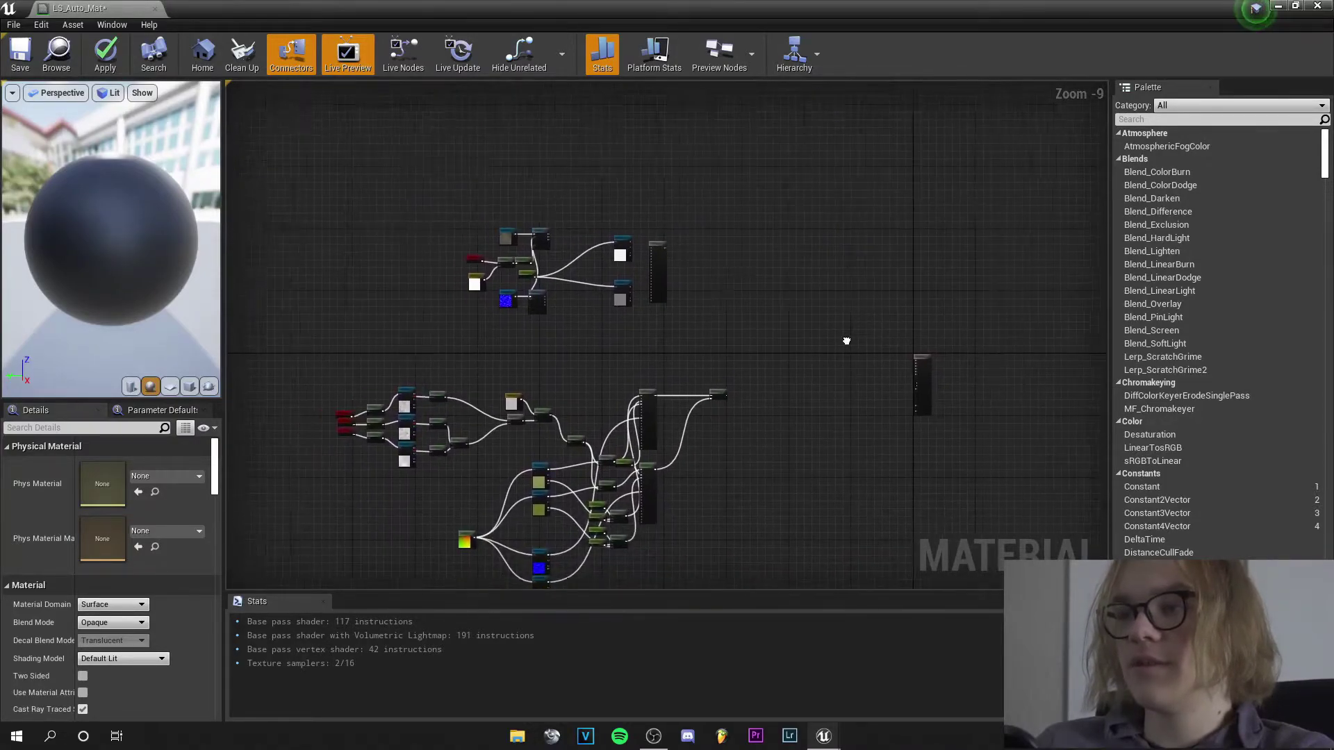
scroll(560, 285, "up", 9)
scroll(499, 345, "down", 2)
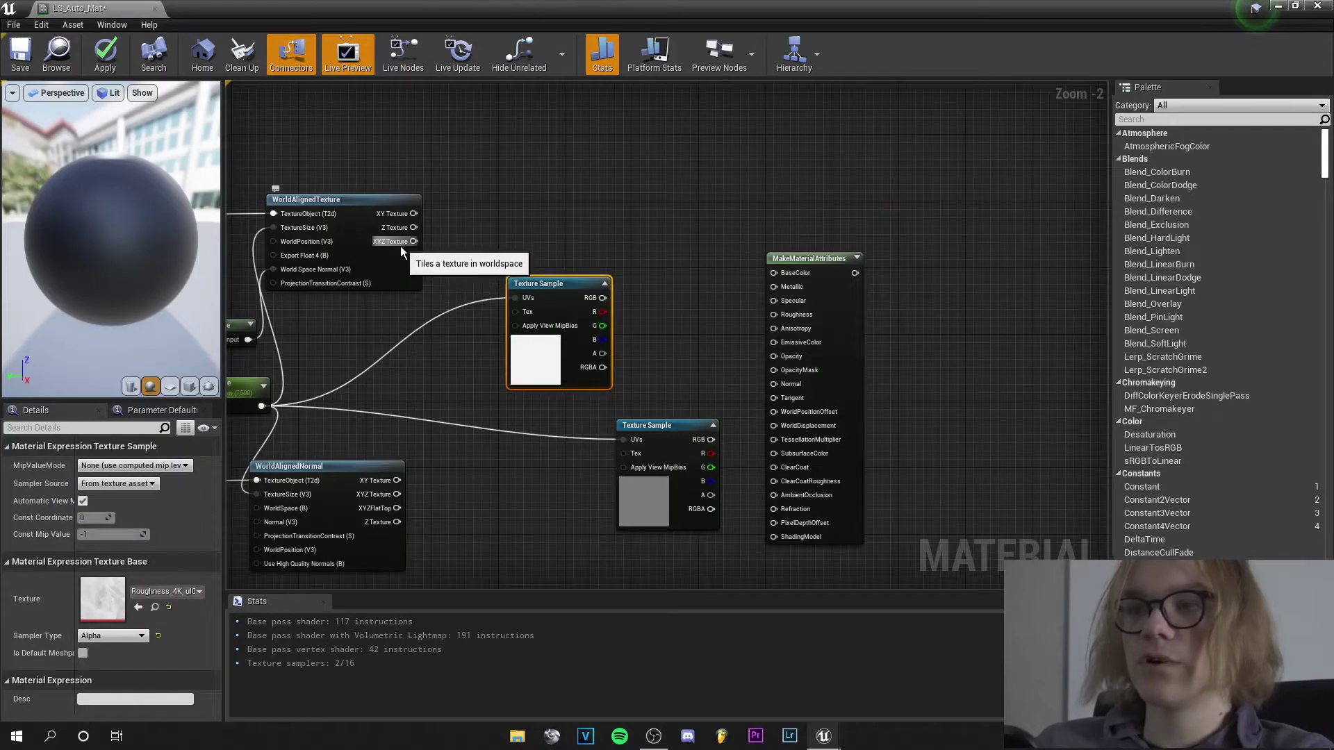
left_click_drag(408, 240, 783, 273)
left_click_drag(603, 297, 792, 315)
left_click_drag(681, 424, 789, 298)
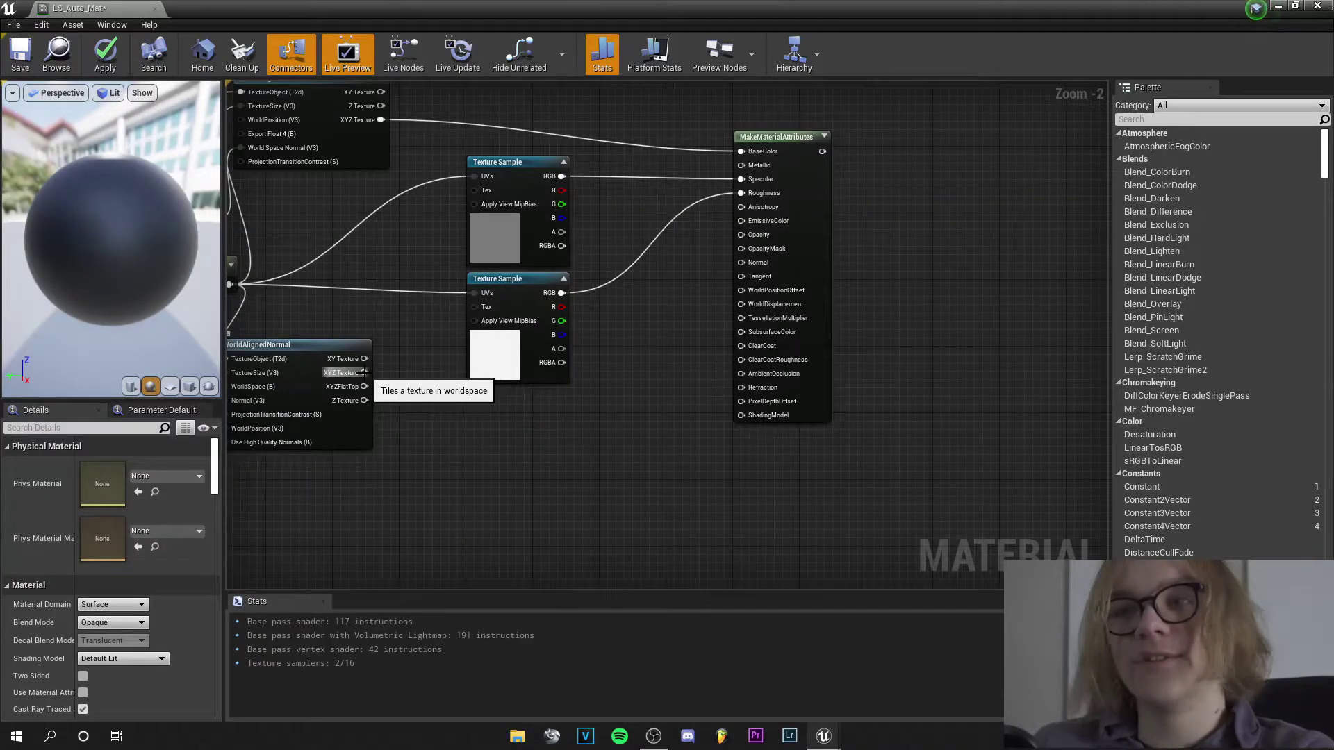
left_click_drag(364, 374, 744, 262)
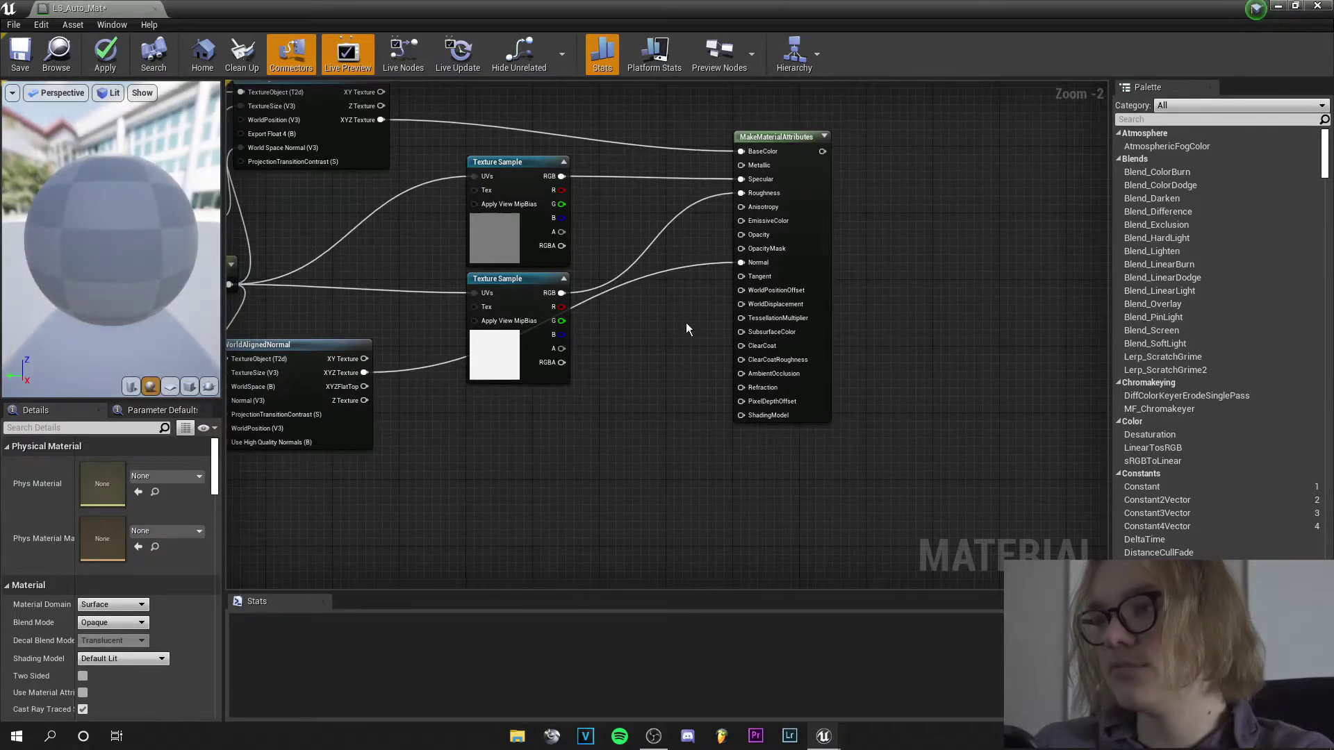
Add a Constant3Vector in the empty space above and beyond MakeMaterialAttributes and set its B value to 1
scroll(751, 452, "down", 2)
right_click_drag(750, 452, 777, 450)
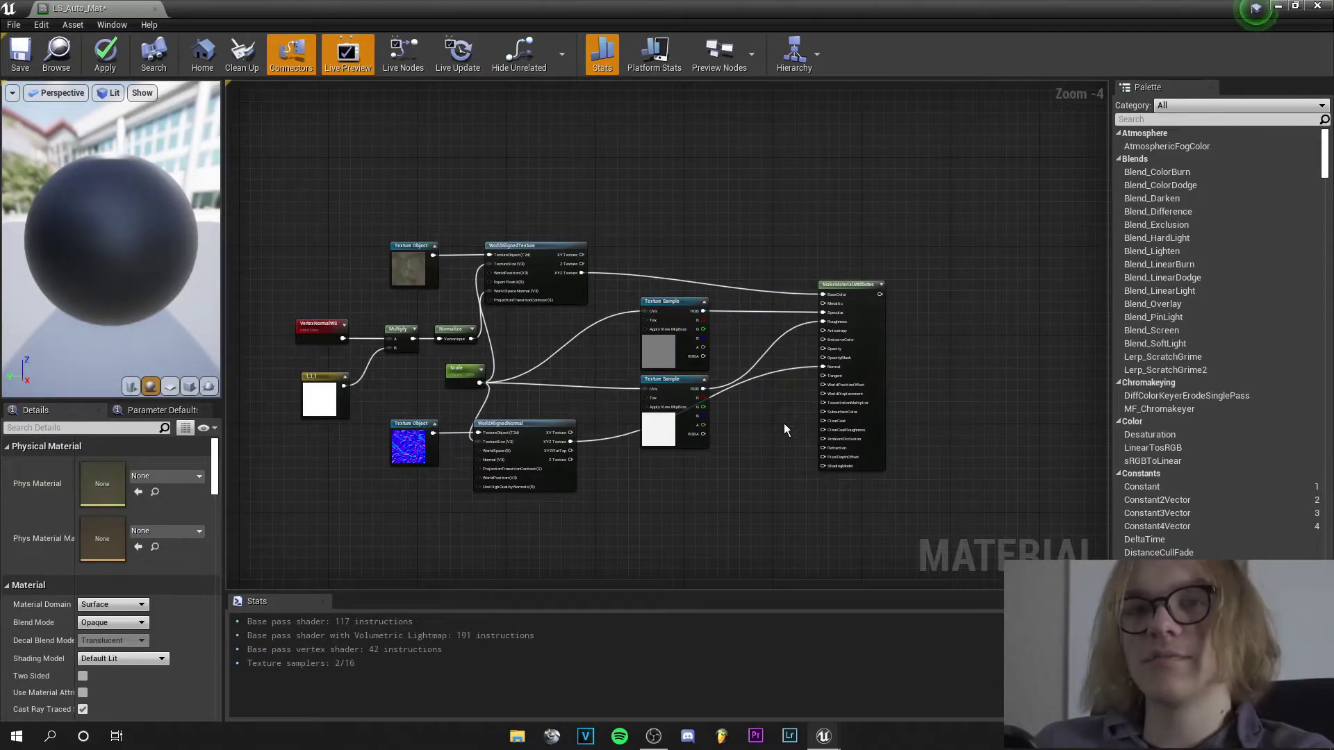
right_click_drag(935, 344, 509, 446)
scroll(522, 259, "up", 2)
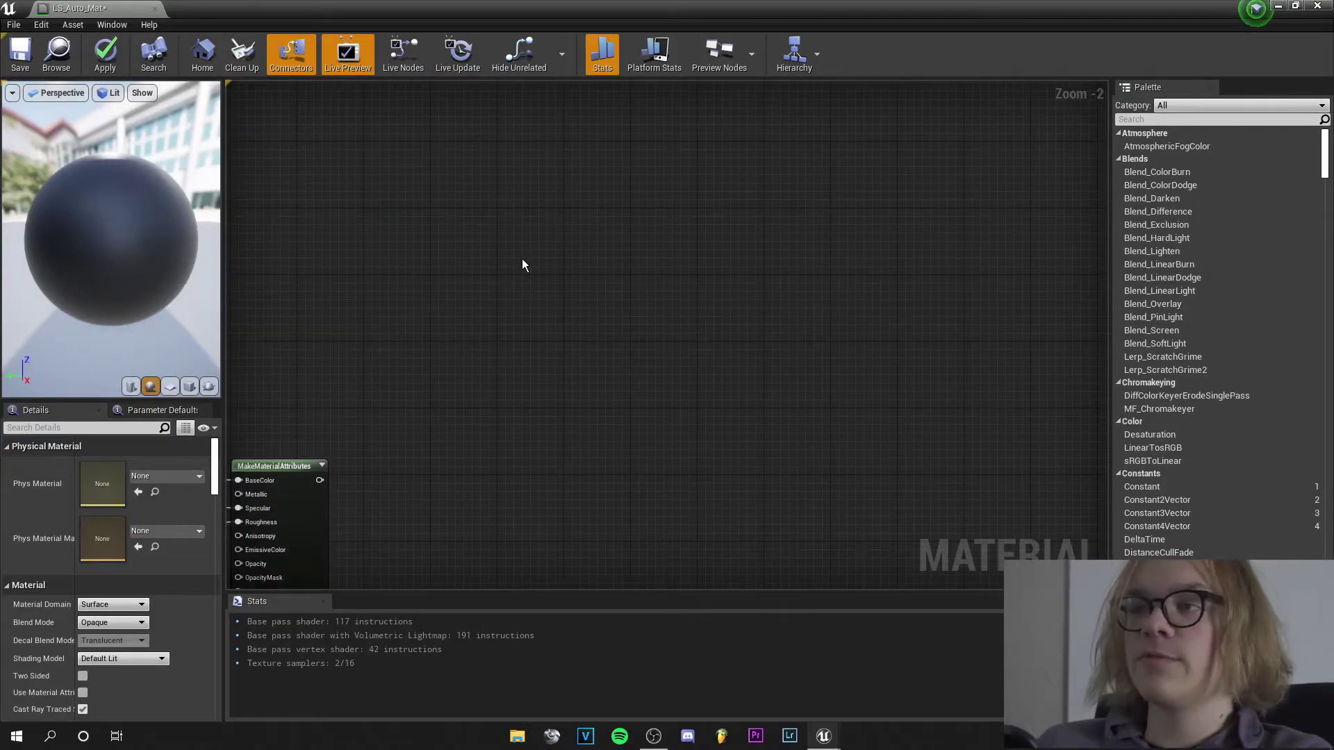
right_click(522, 265)
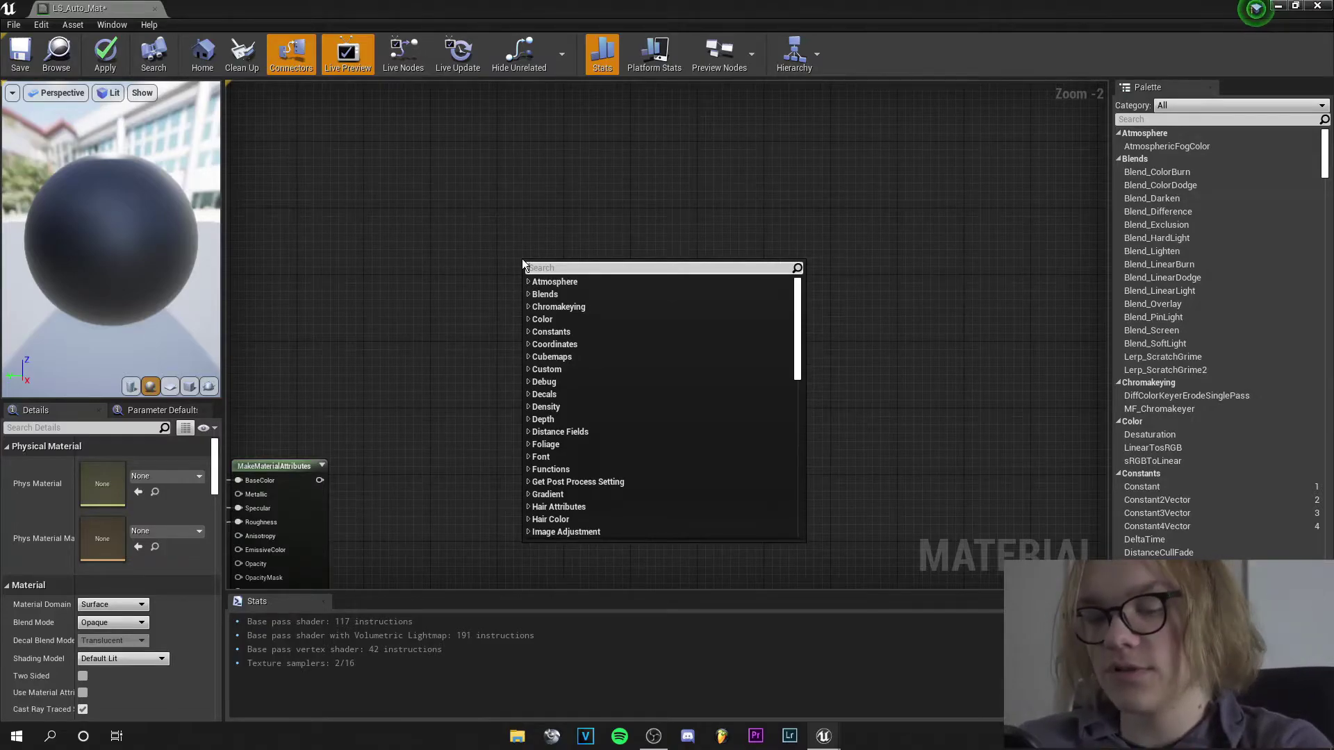
type("con")
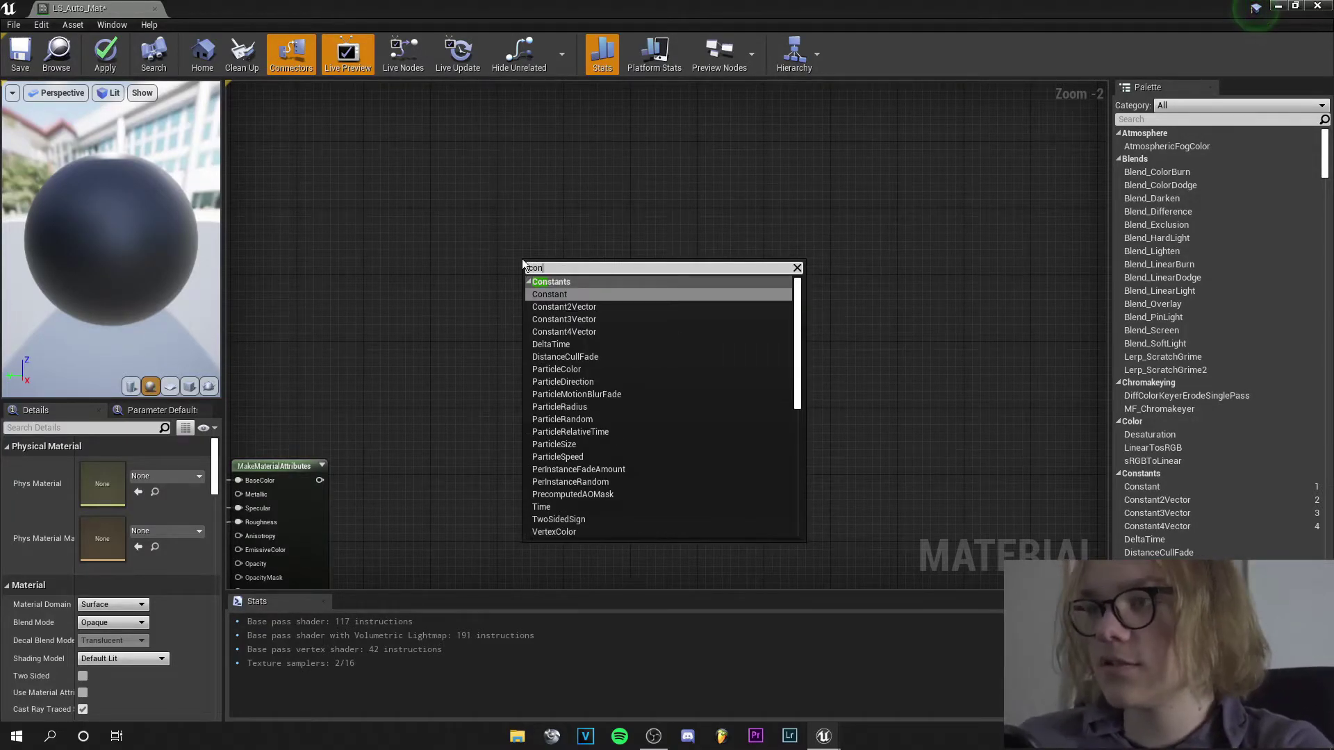
left_click(565, 321)
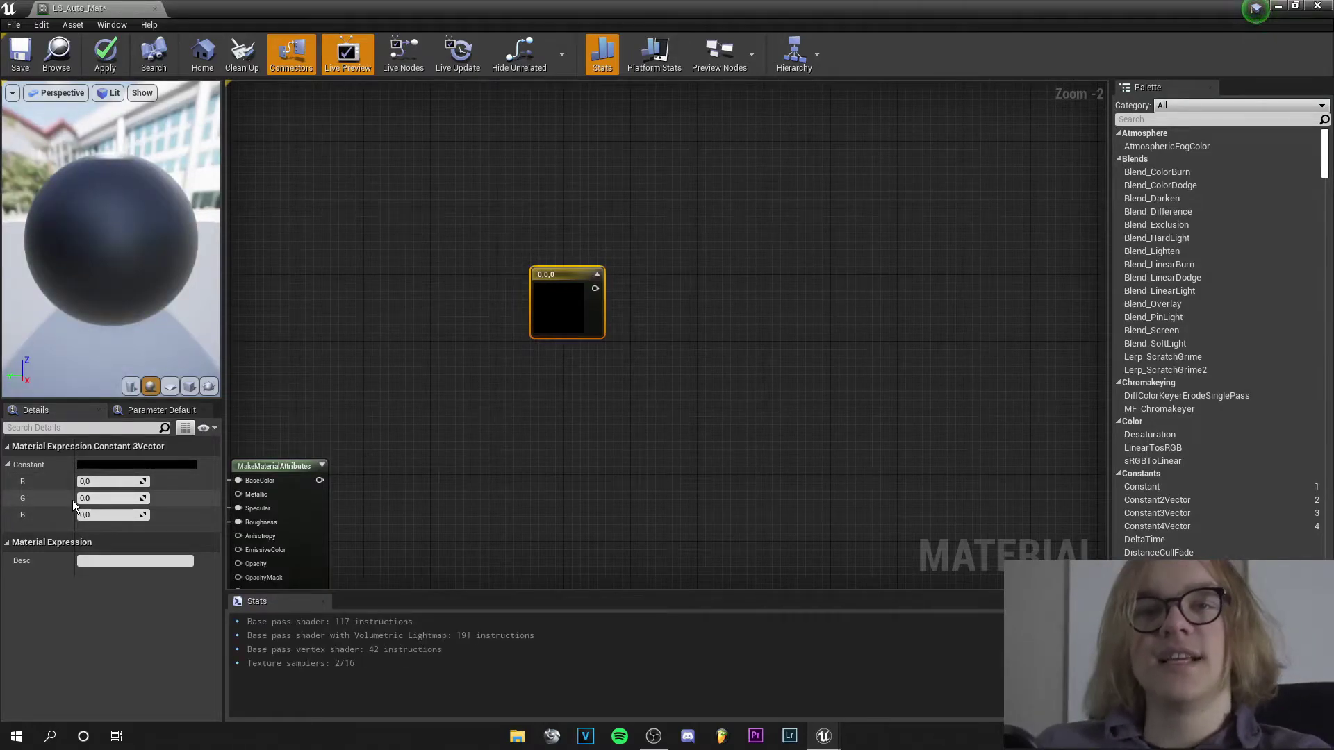
left_click(109, 515)
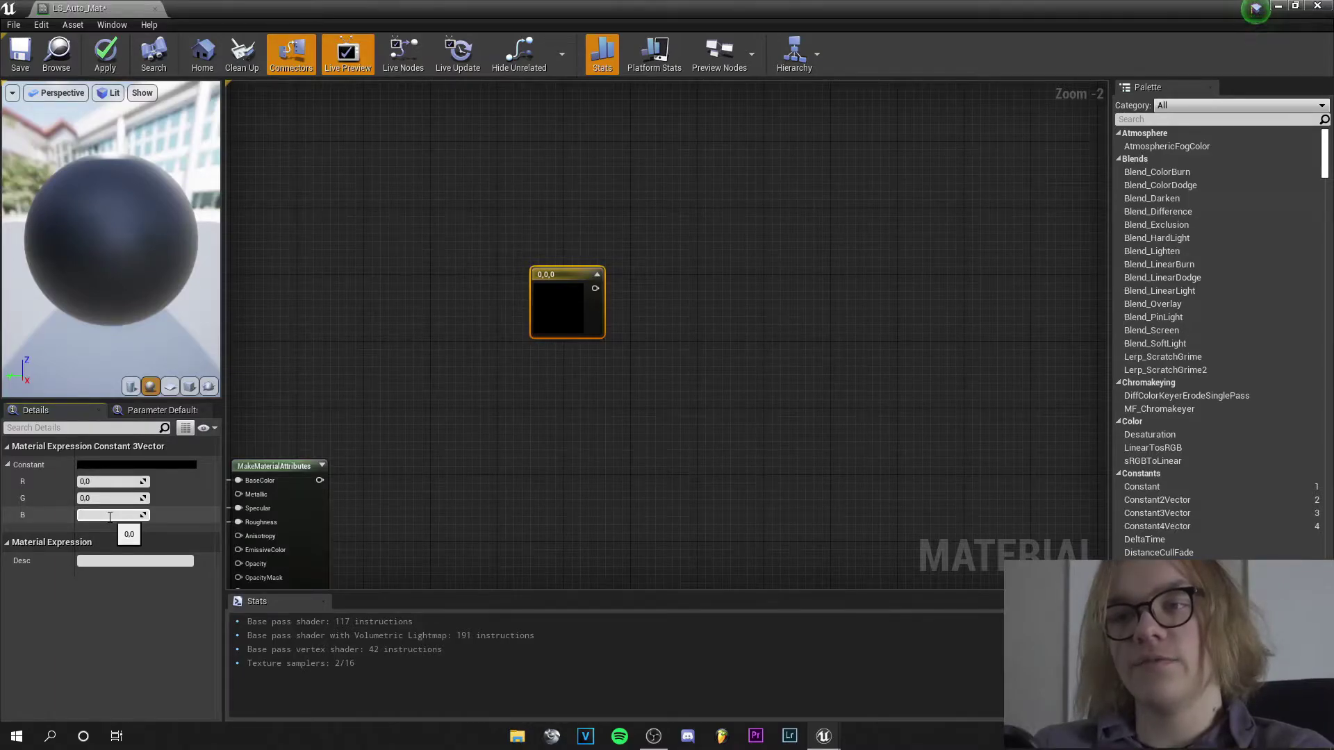
type("1")
key("Return")
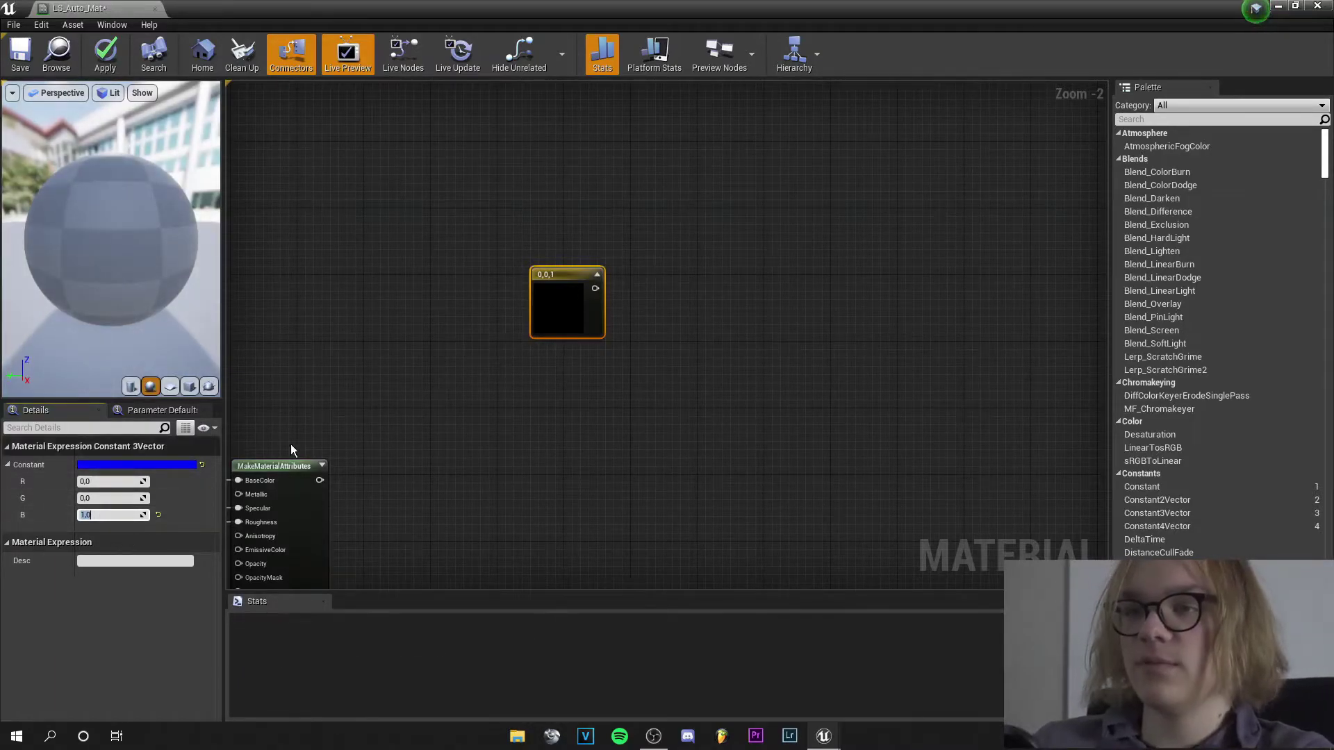
Add a Transform node fed by the 0,0,1 vector and place it beside that vector
right_click_drag(423, 336, 406, 359)
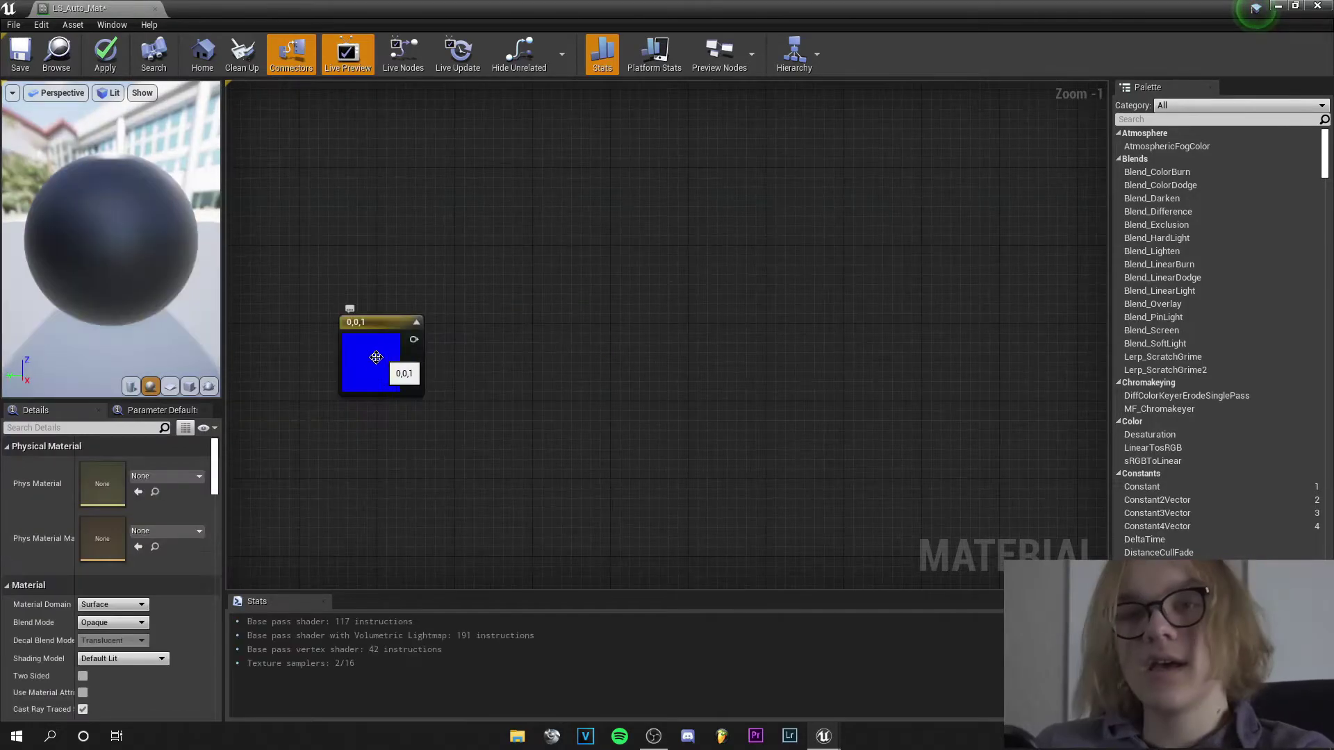
left_click(377, 359)
left_click_drag(415, 339, 582, 311)
type("tran")
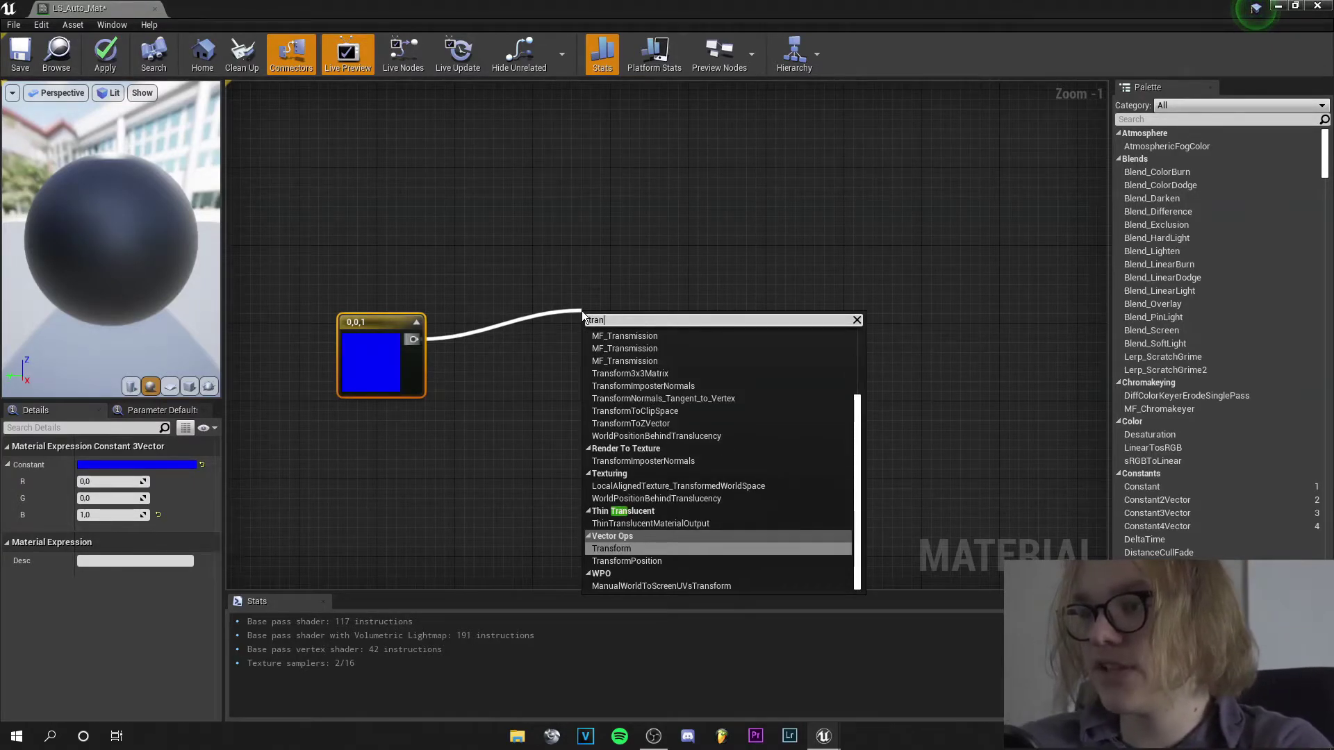
key("Return")
left_click_drag(627, 325, 517, 318)
Add a Normalize node fed by the Transform node's output and line it up with the Transform node
right_click_drag(704, 364, 616, 363)
left_click_drag(509, 338, 585, 365)
type("norma")
key("Return")
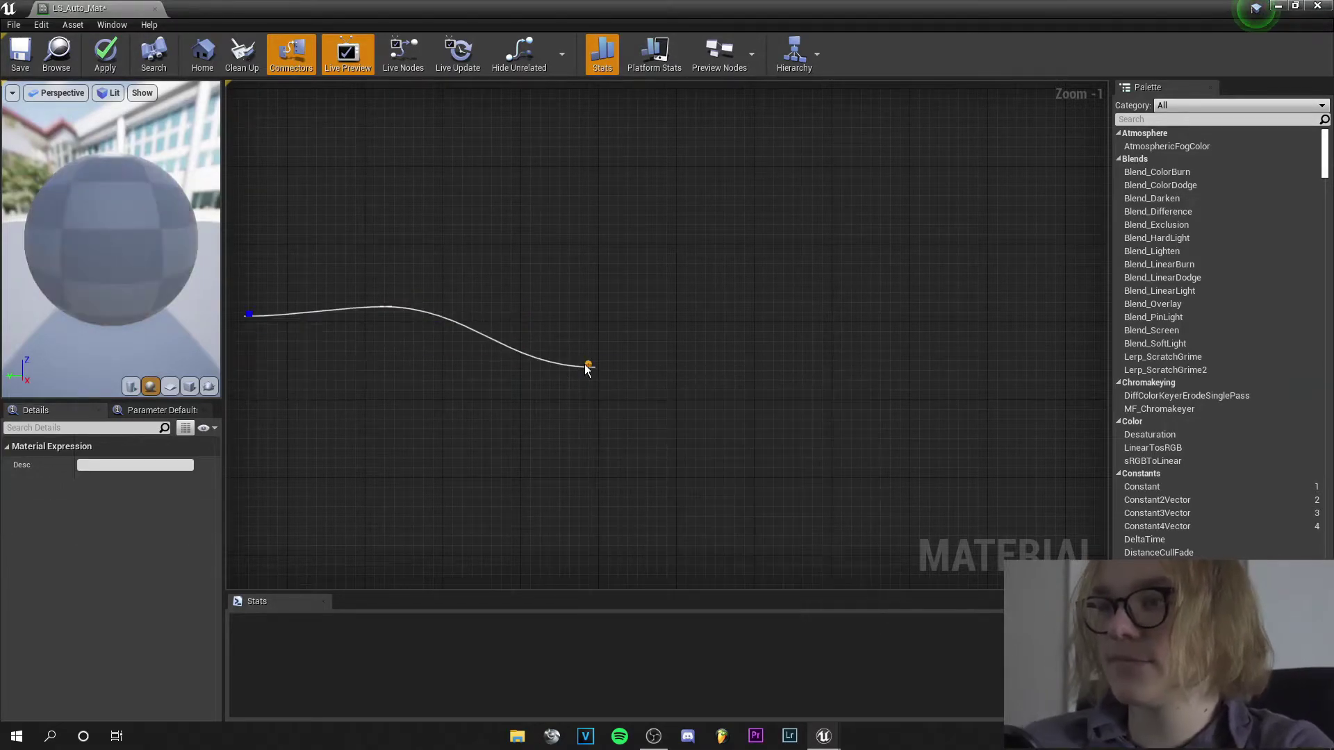
left_click_drag(629, 378, 602, 327)
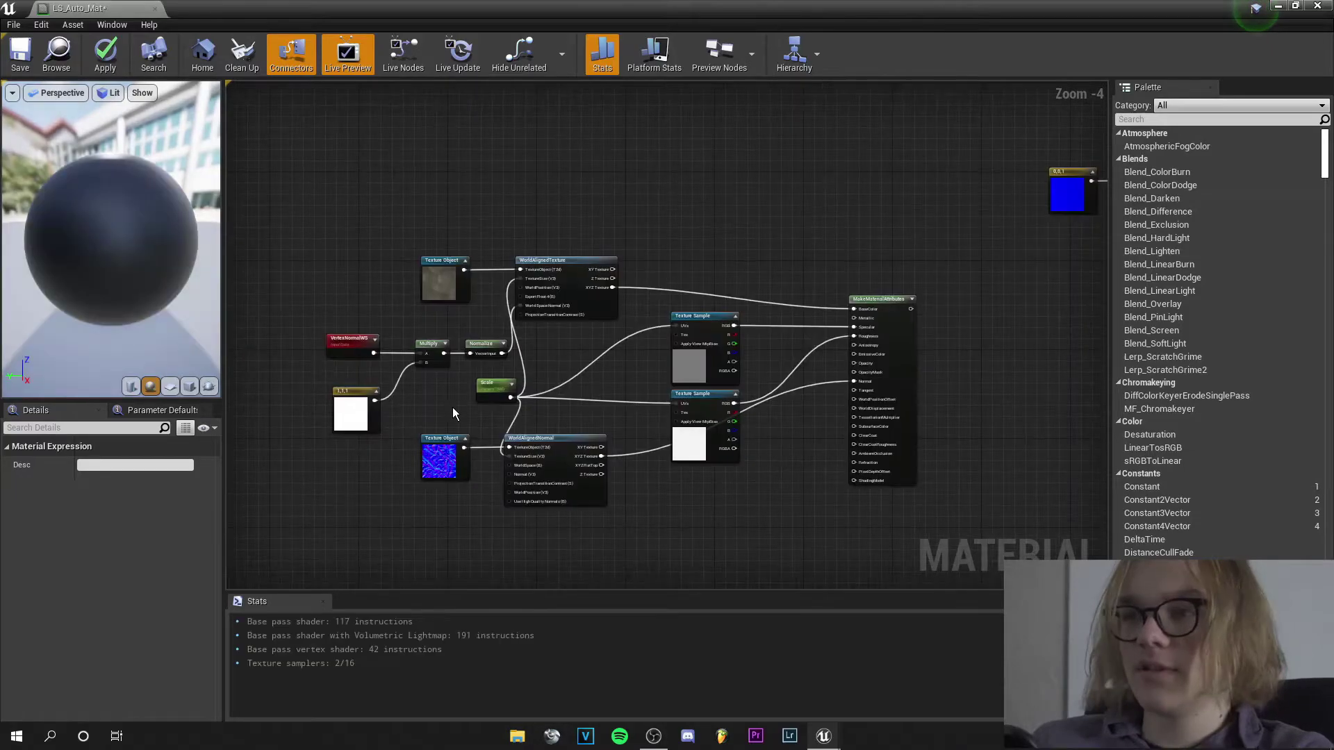
Add a Dot node near Normalize, wiring Normalize's output to its A input and the 0,0,1 vector to its B input
scroll(453, 408, "up", 2)
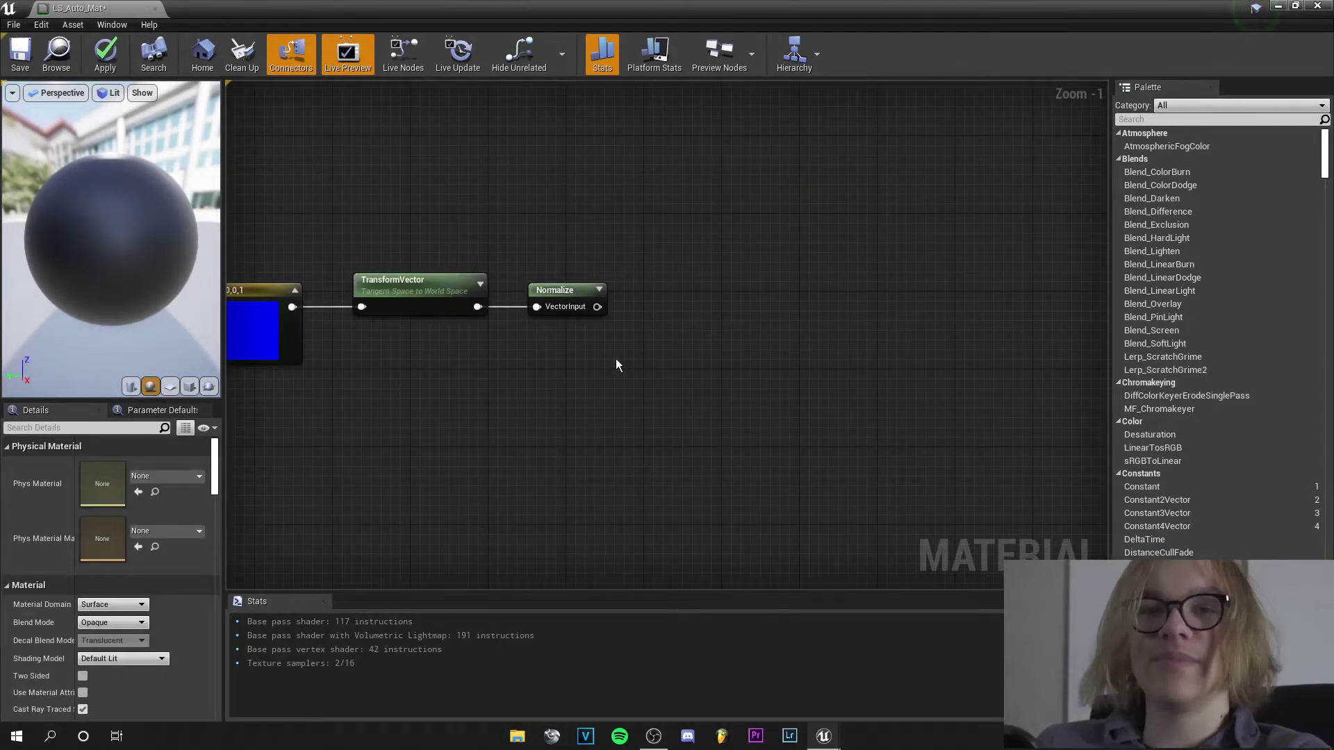
right_click(640, 355)
type("dot")
key("Return")
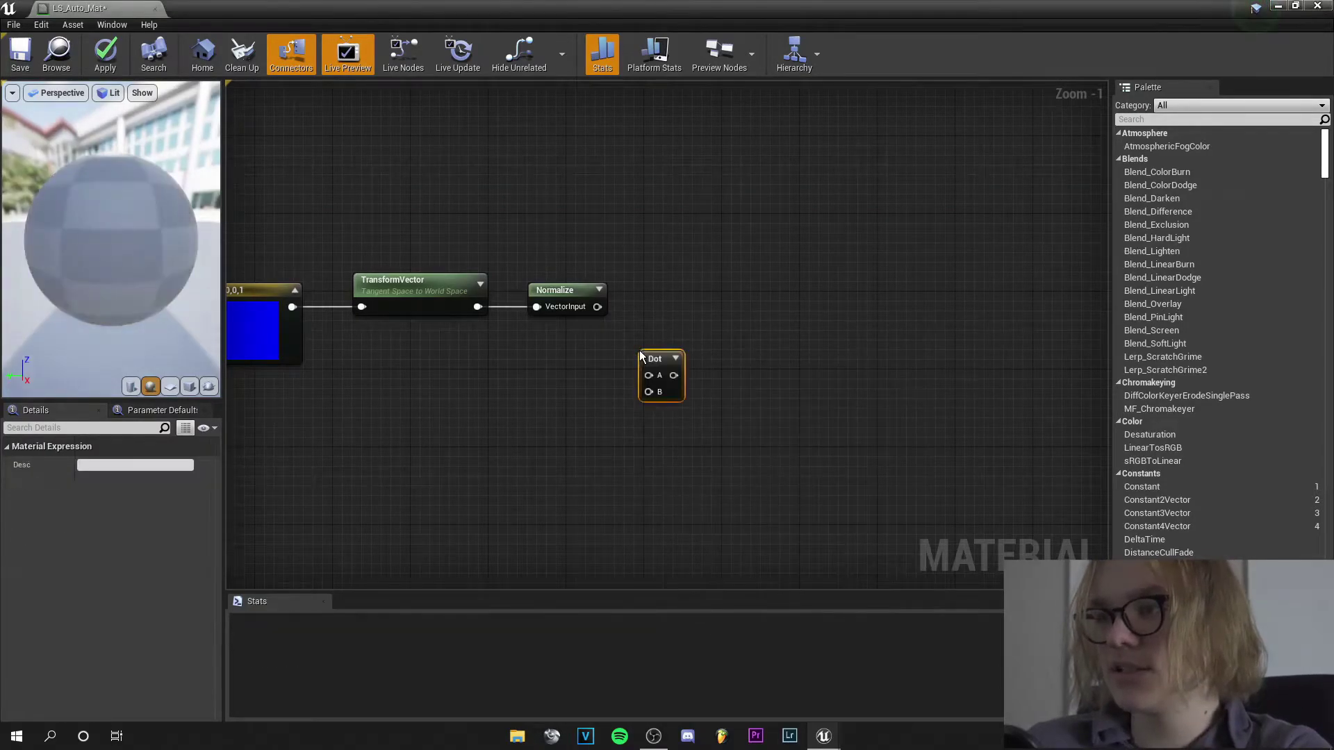
left_click_drag(597, 306, 649, 376)
left_click_drag(283, 306, 648, 392)
Preview the Dot node's result on the sphere from several angles and stop previewing it
right_click(657, 359)
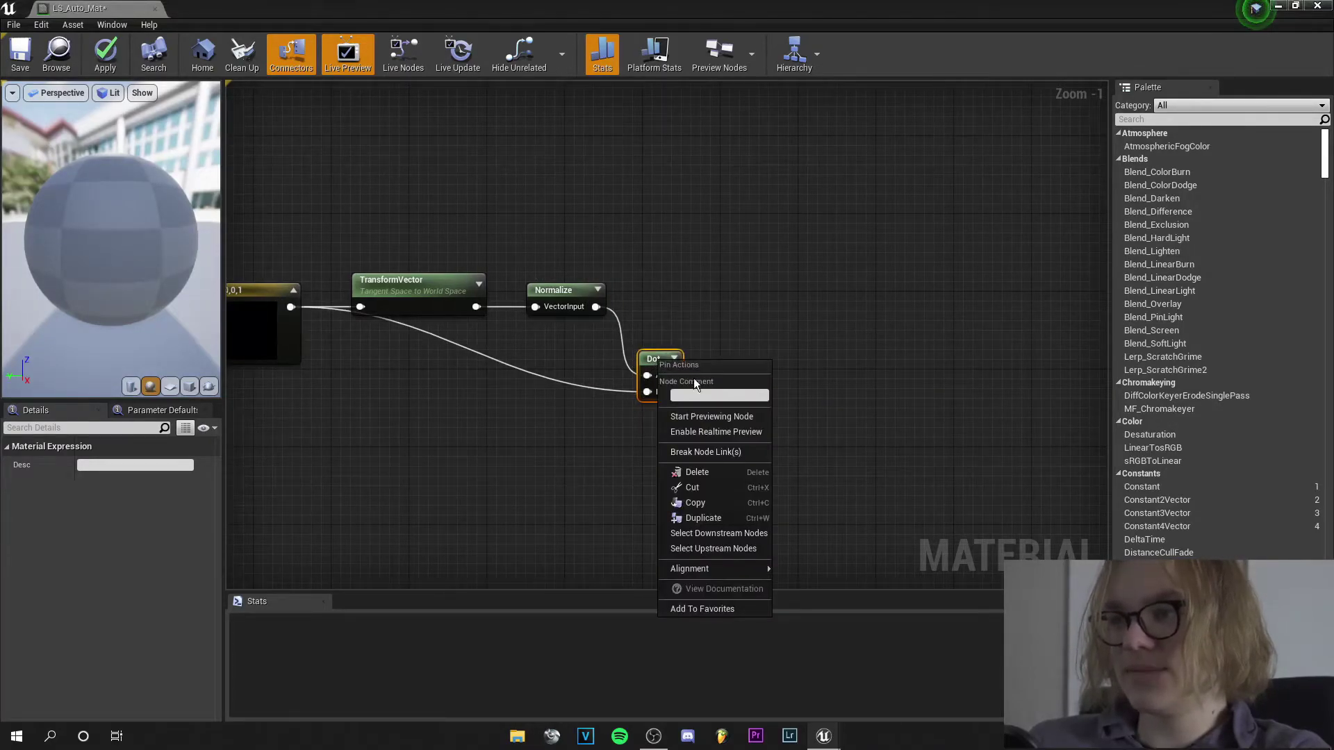
left_click(729, 421)
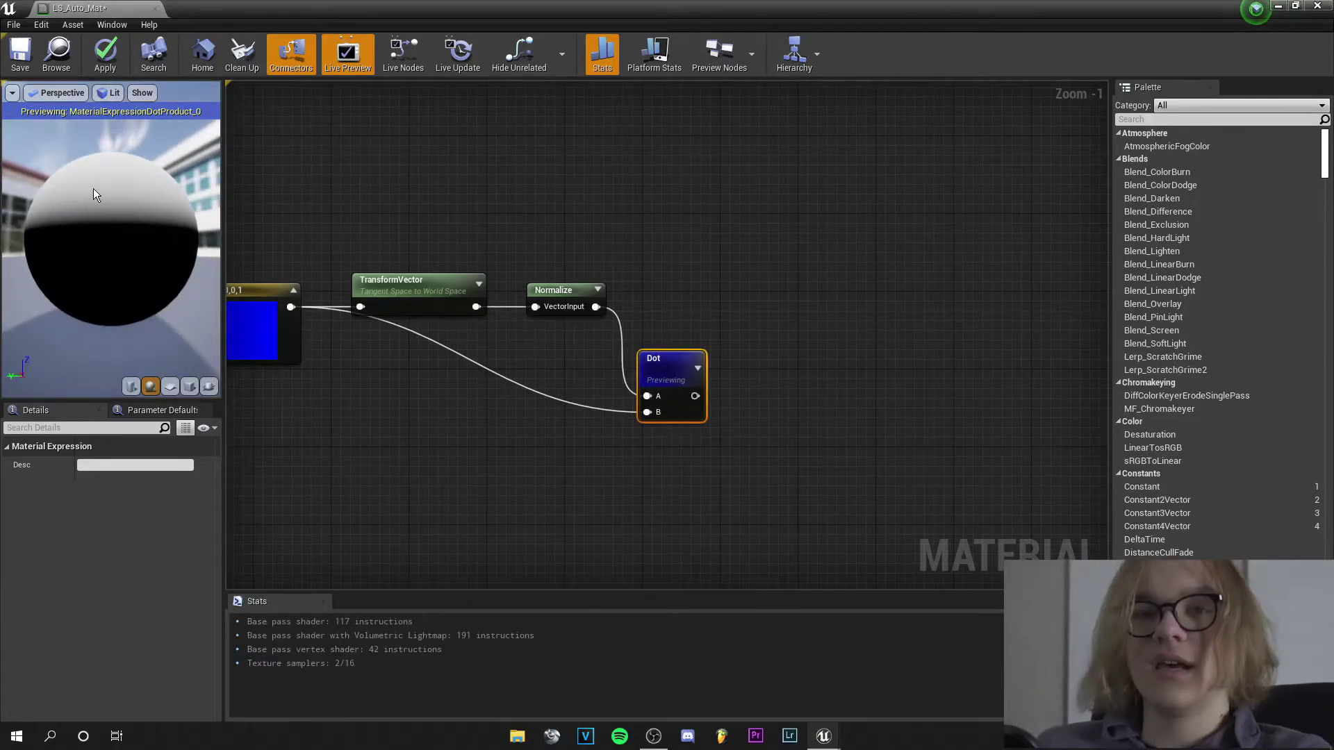
mouse_move(97, 248)
left_mouse_down()
mouse_move(115, 298)
mouse_move(139, 267)
mouse_move(149, 278)
left_mouse_up()
left_click_drag(185, 197, 97, 190)
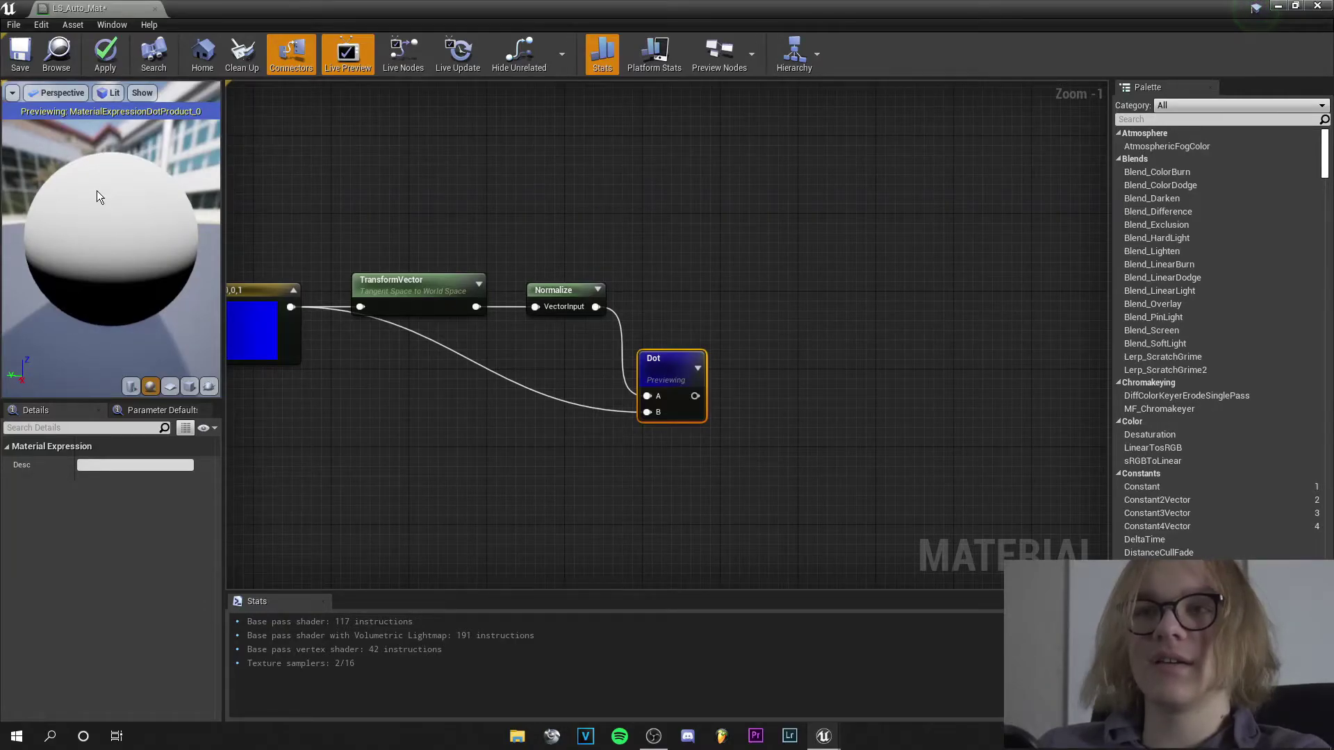
left_click_drag(126, 327, 123, 305)
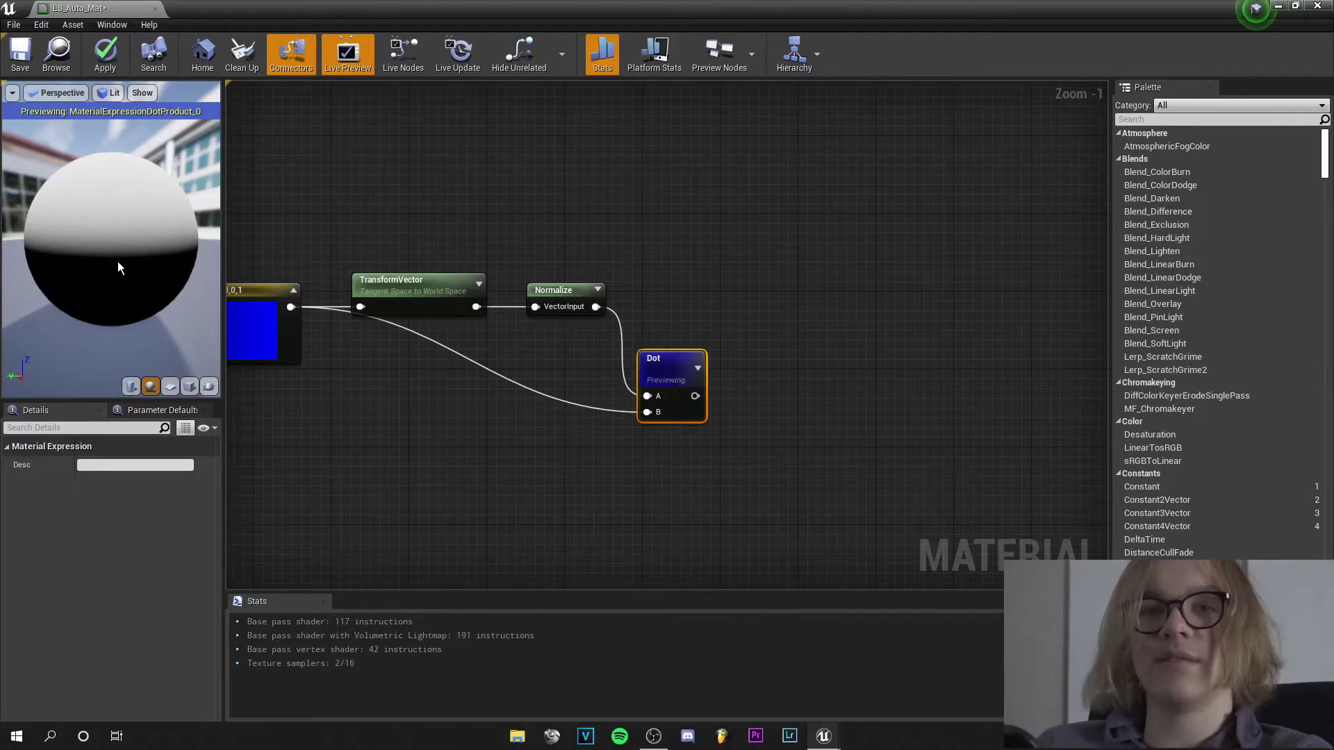
right_click_drag(825, 359, 702, 369)
right_click(546, 369)
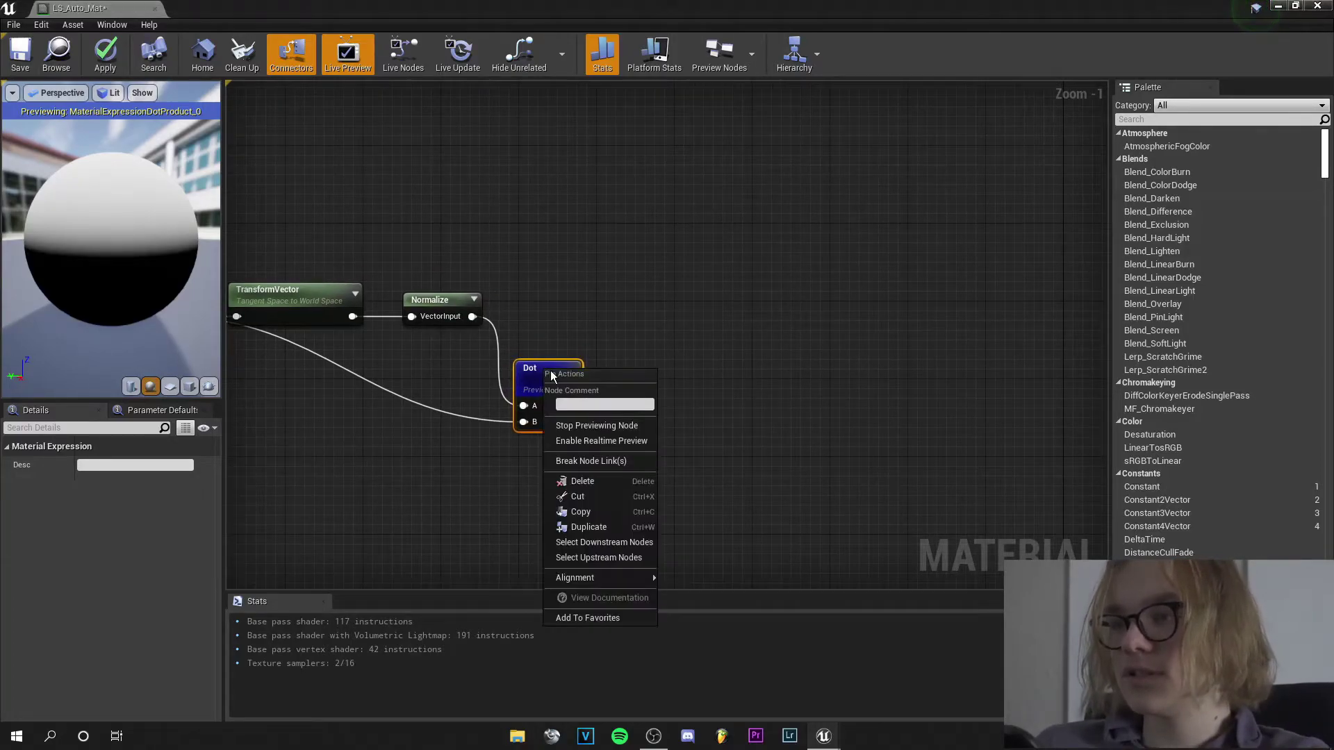
left_click(598, 427)
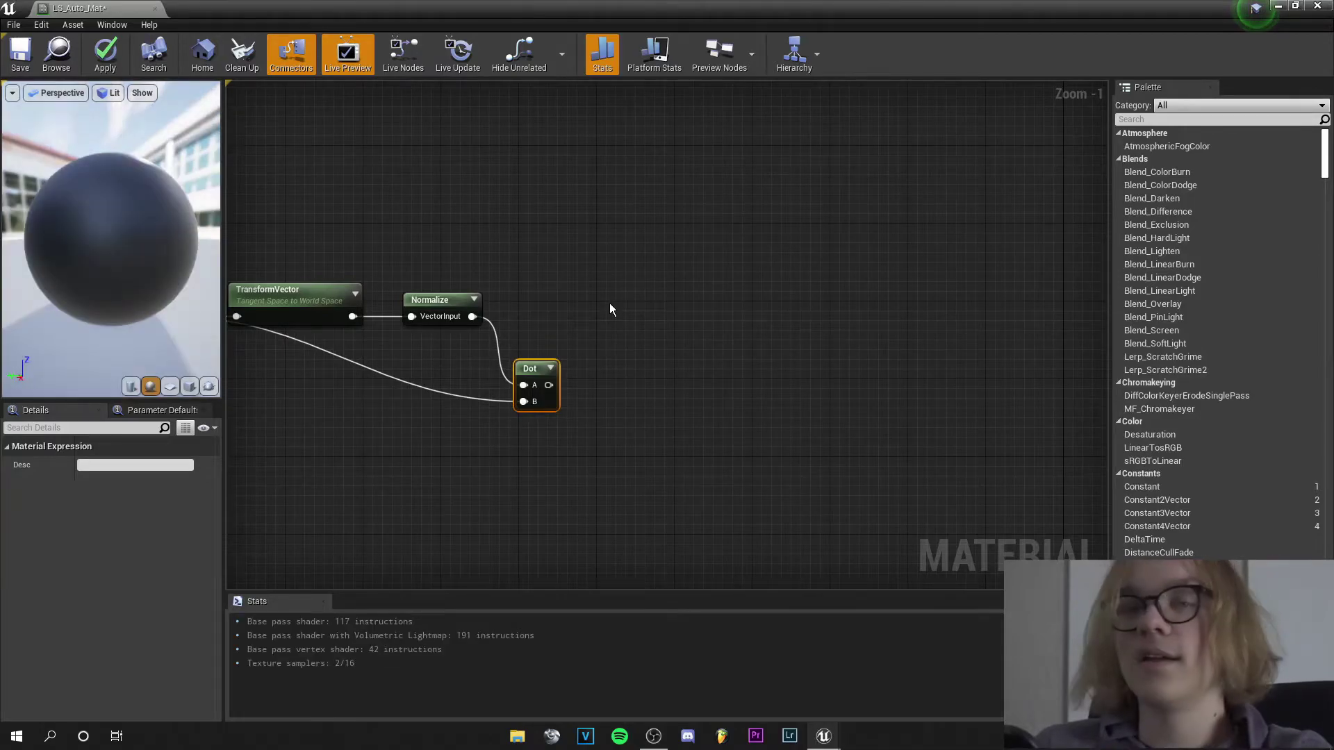
Add a LinearInterpolate node beyond the Dot node and feed the Dot output into its Alpha input
right_click(617, 300)
type("li")
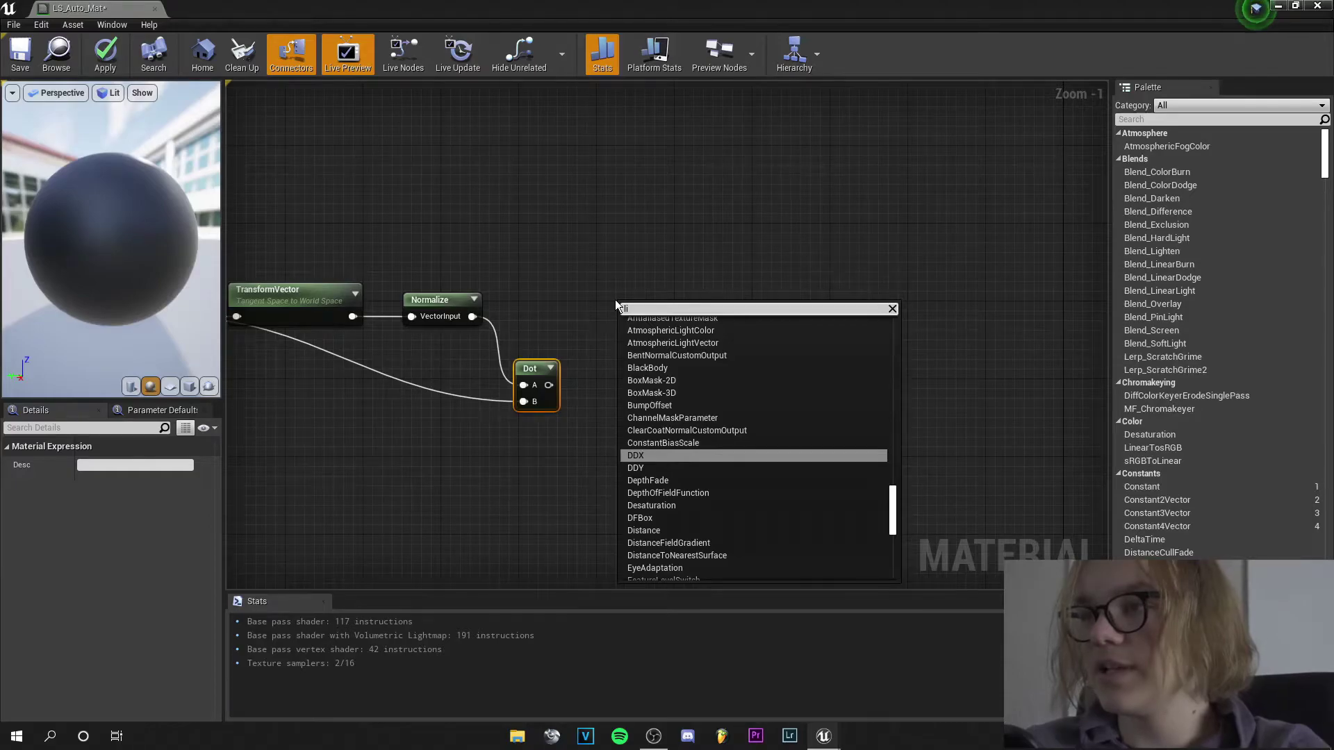
type("near")
key("Return")
left_click_drag(546, 385, 684, 280)
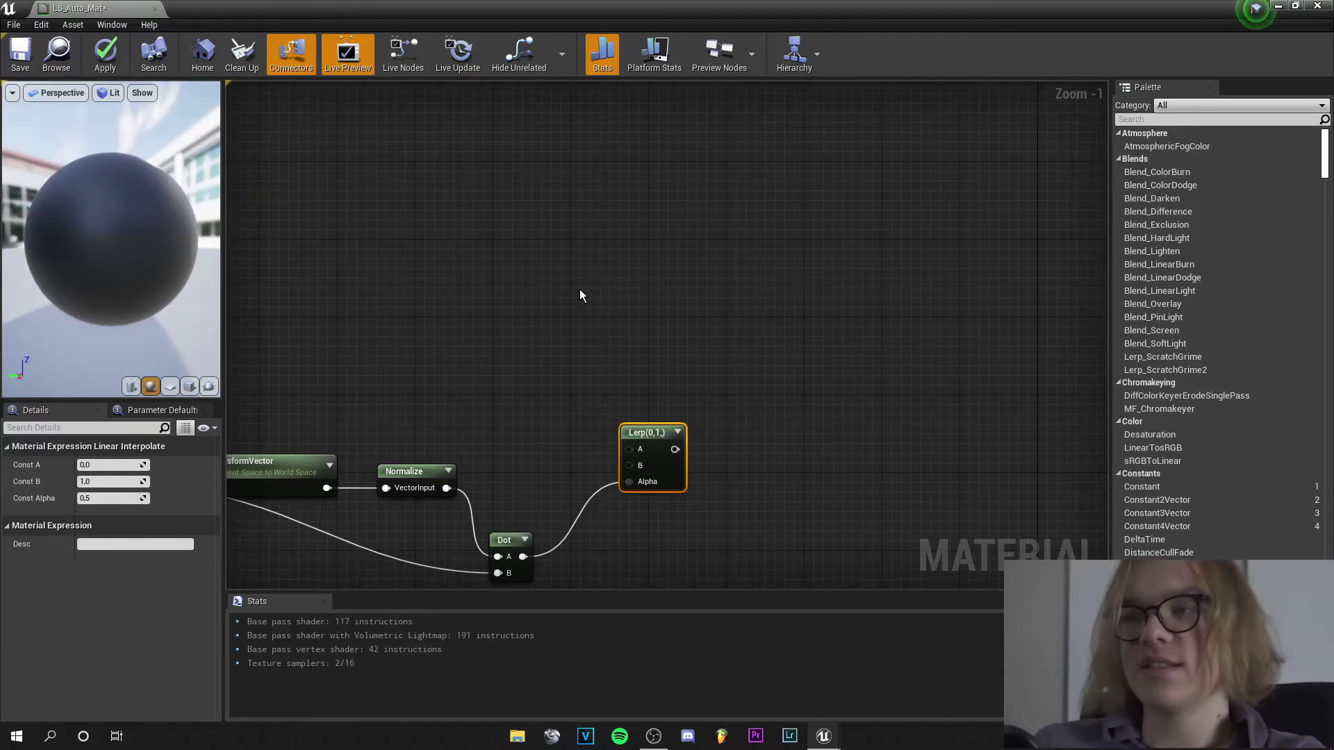
Add a Constant above the Lerp node and convert it to a scalar parameter named HeightMin
key("1")
left_click(519, 344)
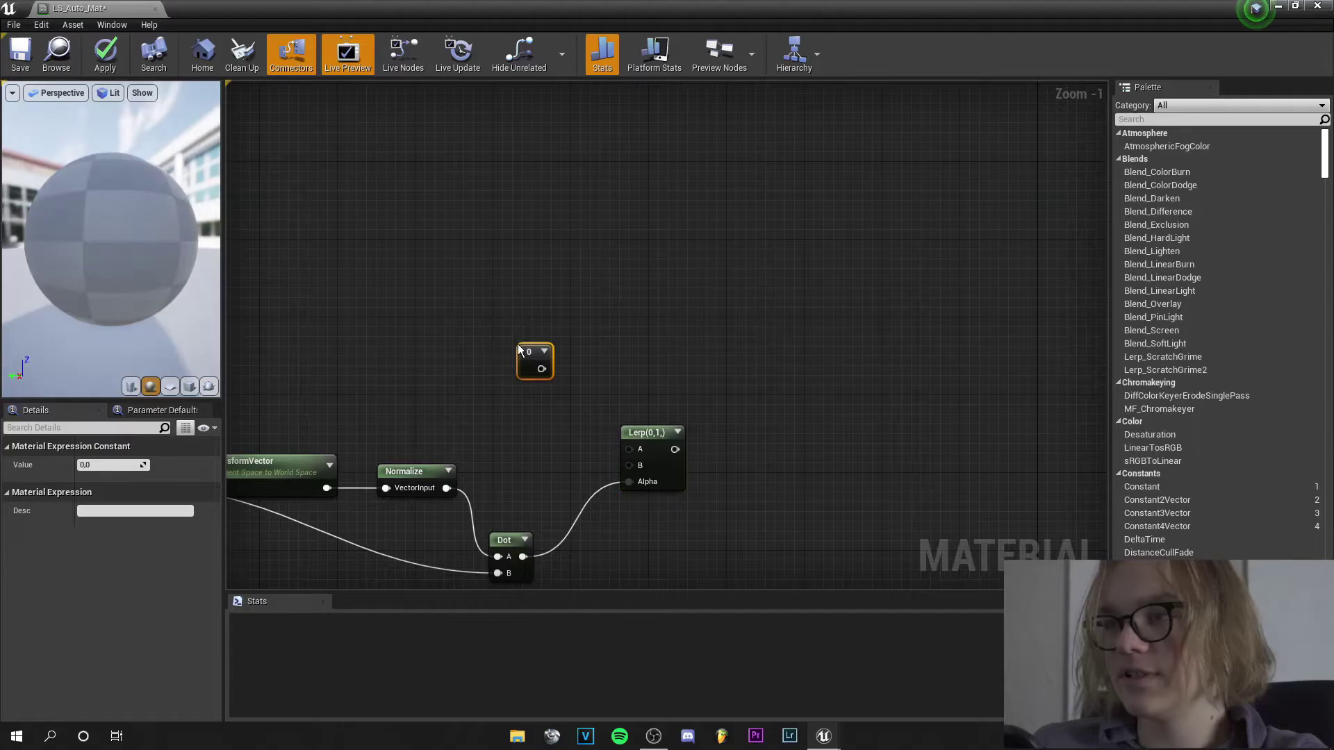
right_click(526, 349)
left_click(571, 402)
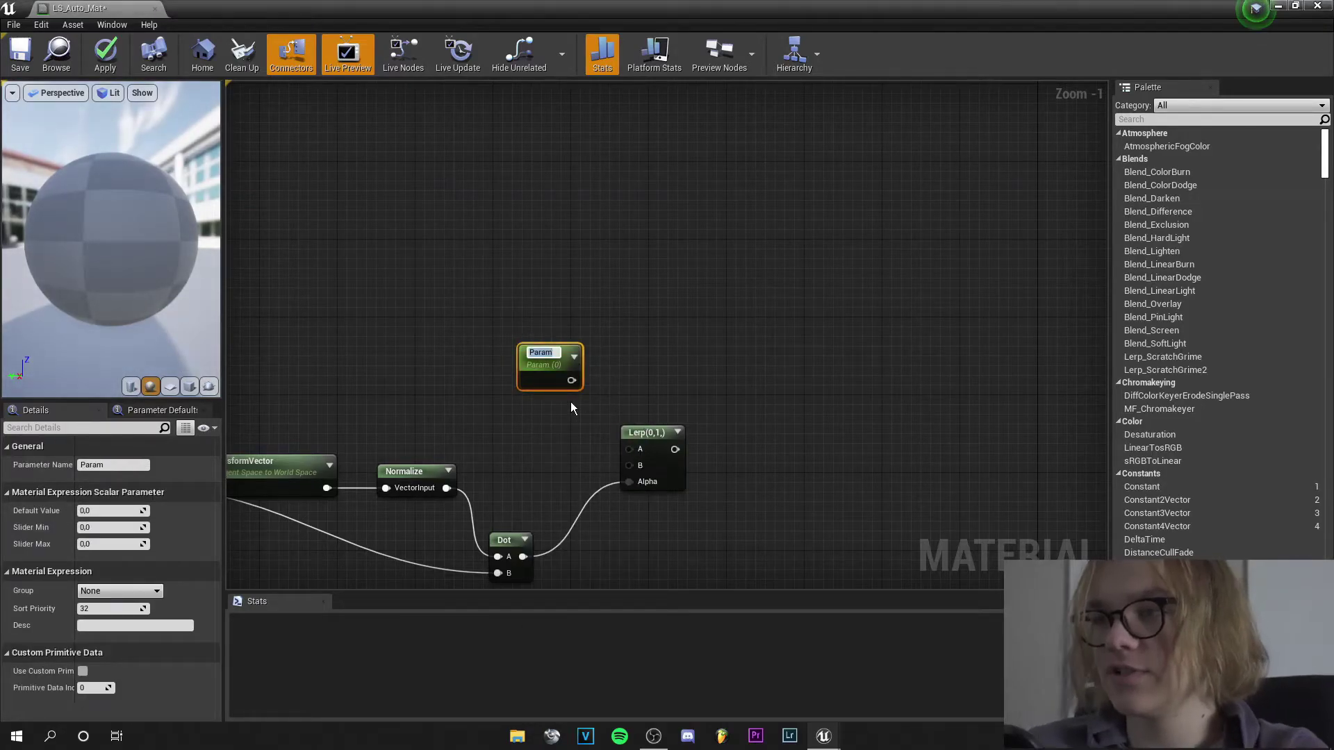
type("Height")
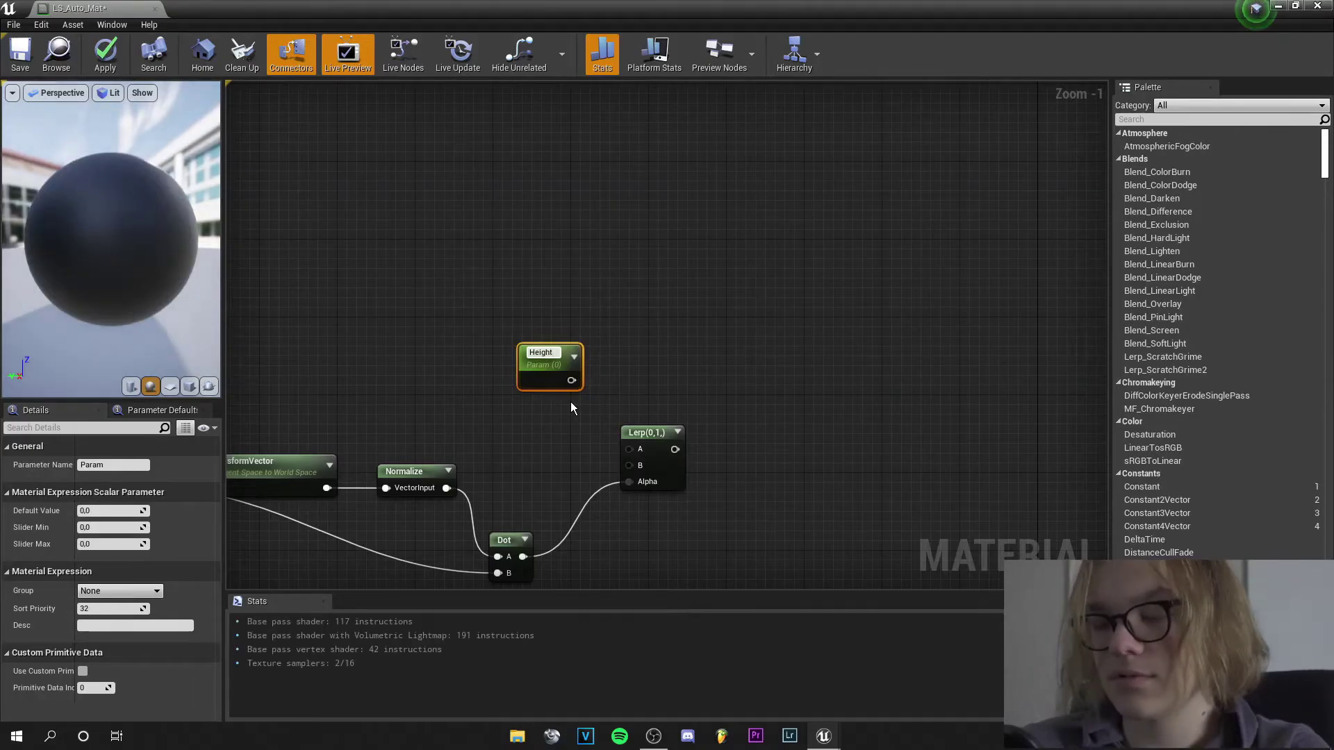
type("Min")
key("Return")
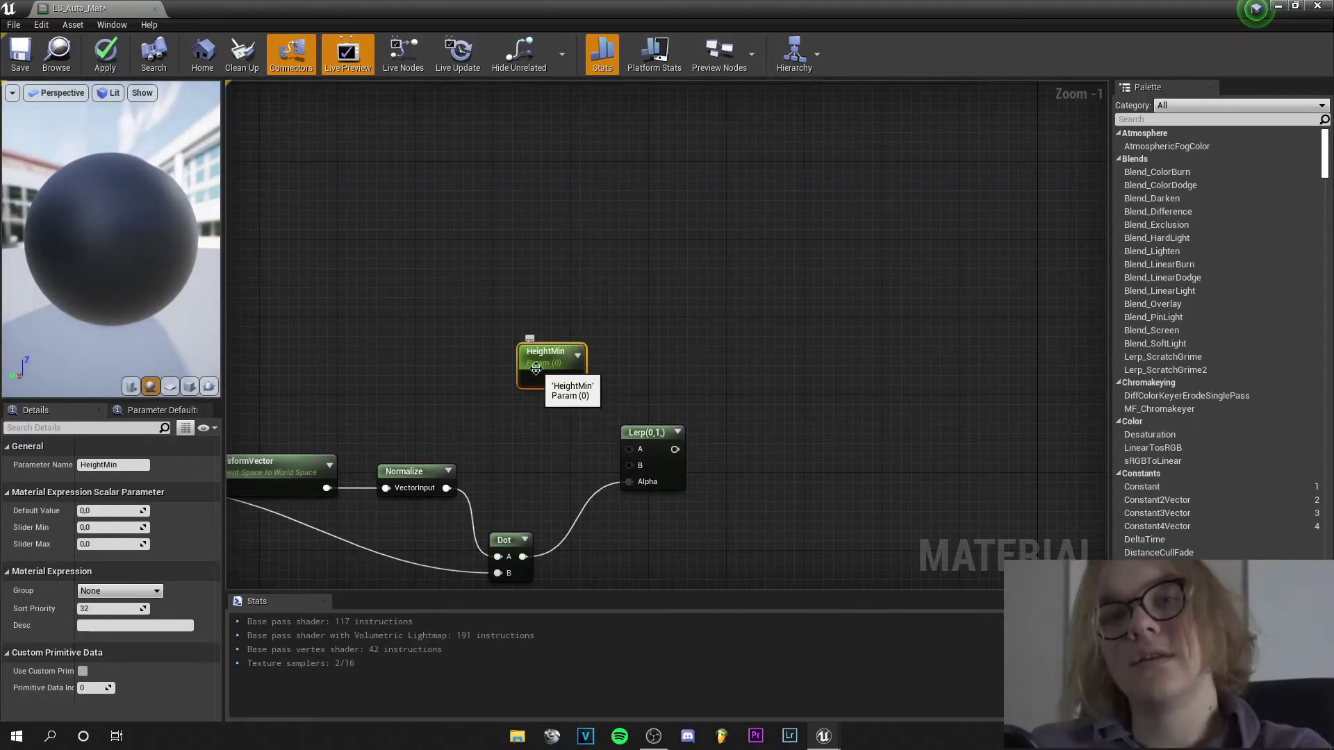
Duplicate HeightMin, place the copy beneath it, and rename the copy HeightMax
key("ctrl+w")
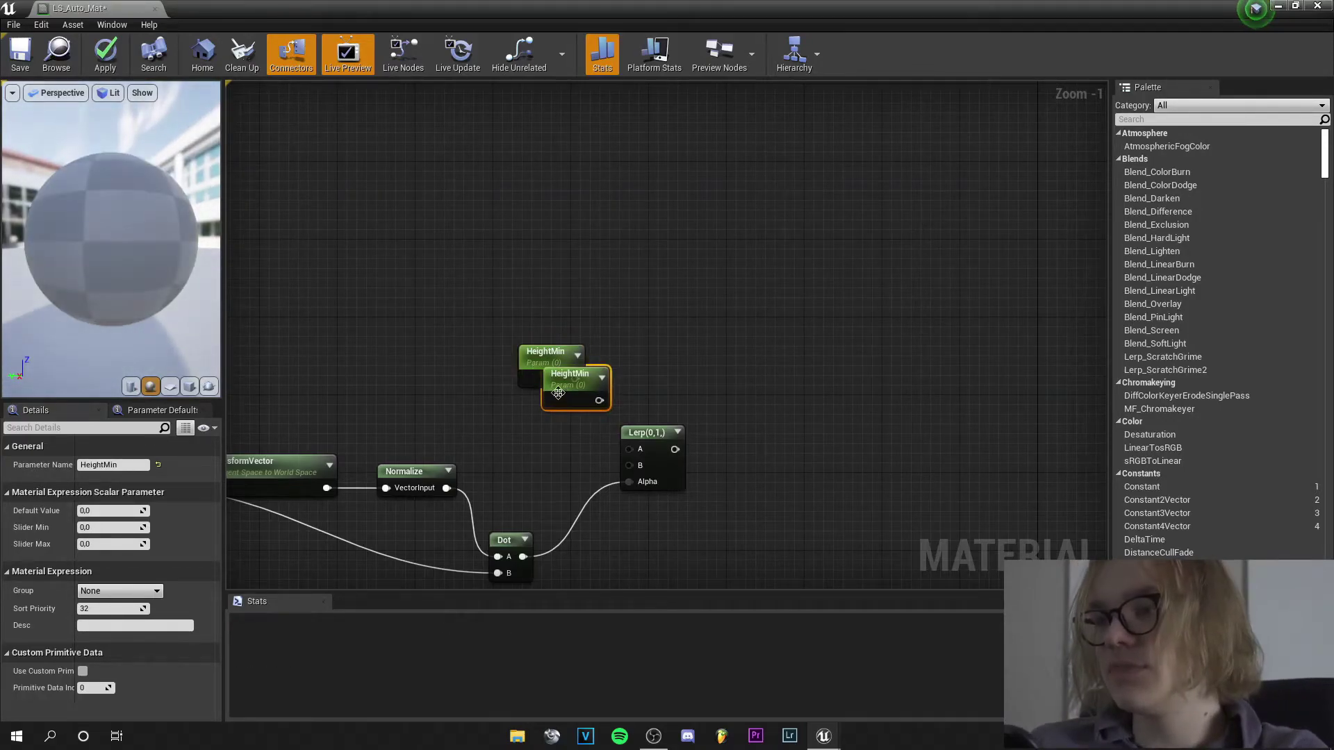
left_click_drag(555, 391, 540, 425)
left_click(123, 462)
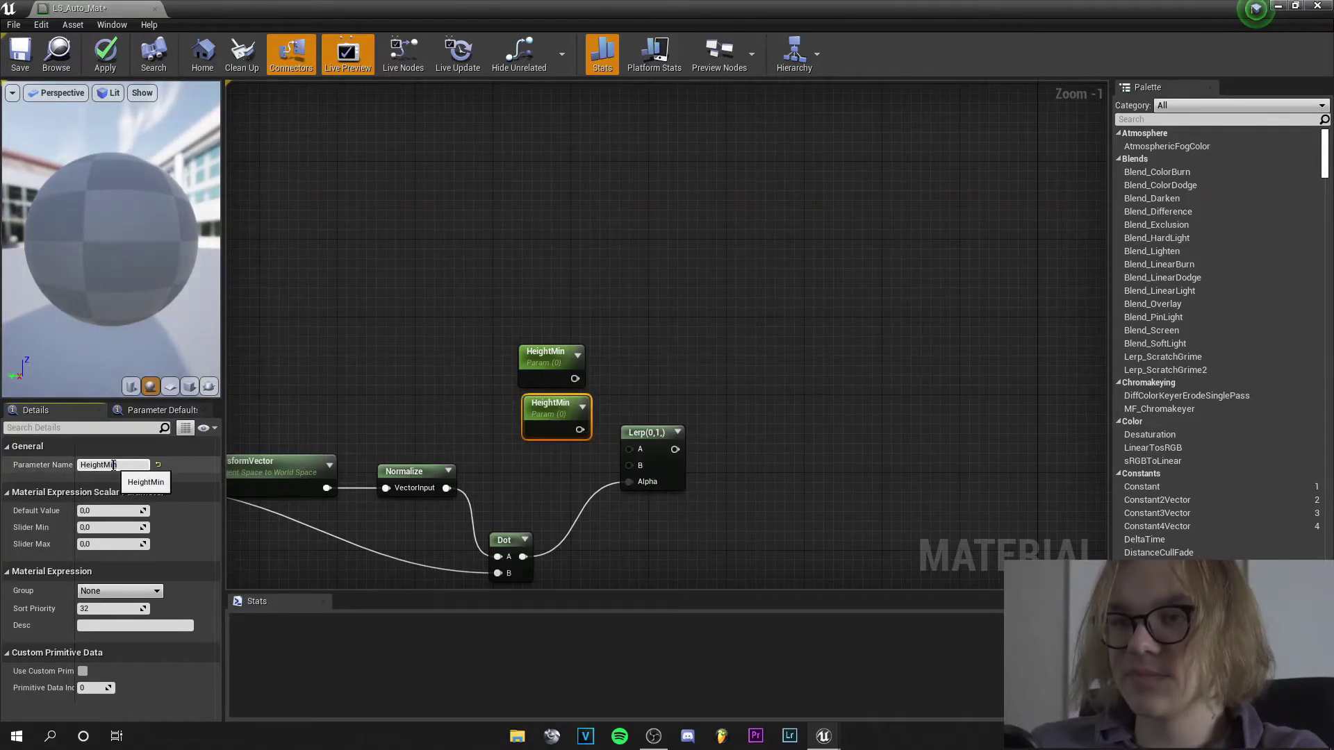
key("BackSpace")
key("BackSpace")
type("ax")
key("Return")
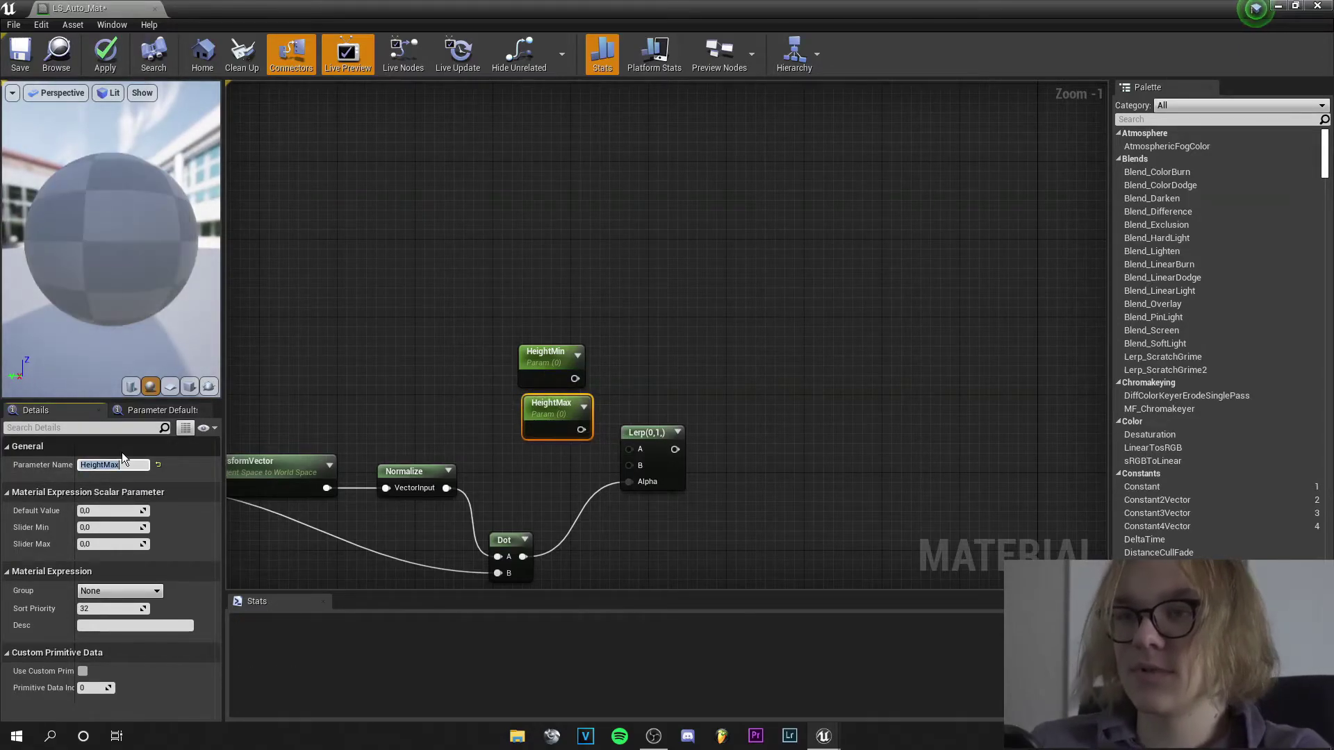
Set the default values of HeightMin to -4 and HeightMax to 3, and wire them to the Lerp's A and B inputs respectively
left_click(538, 365)
right_click_drag(491, 365, 472, 361)
left_click(109, 511)
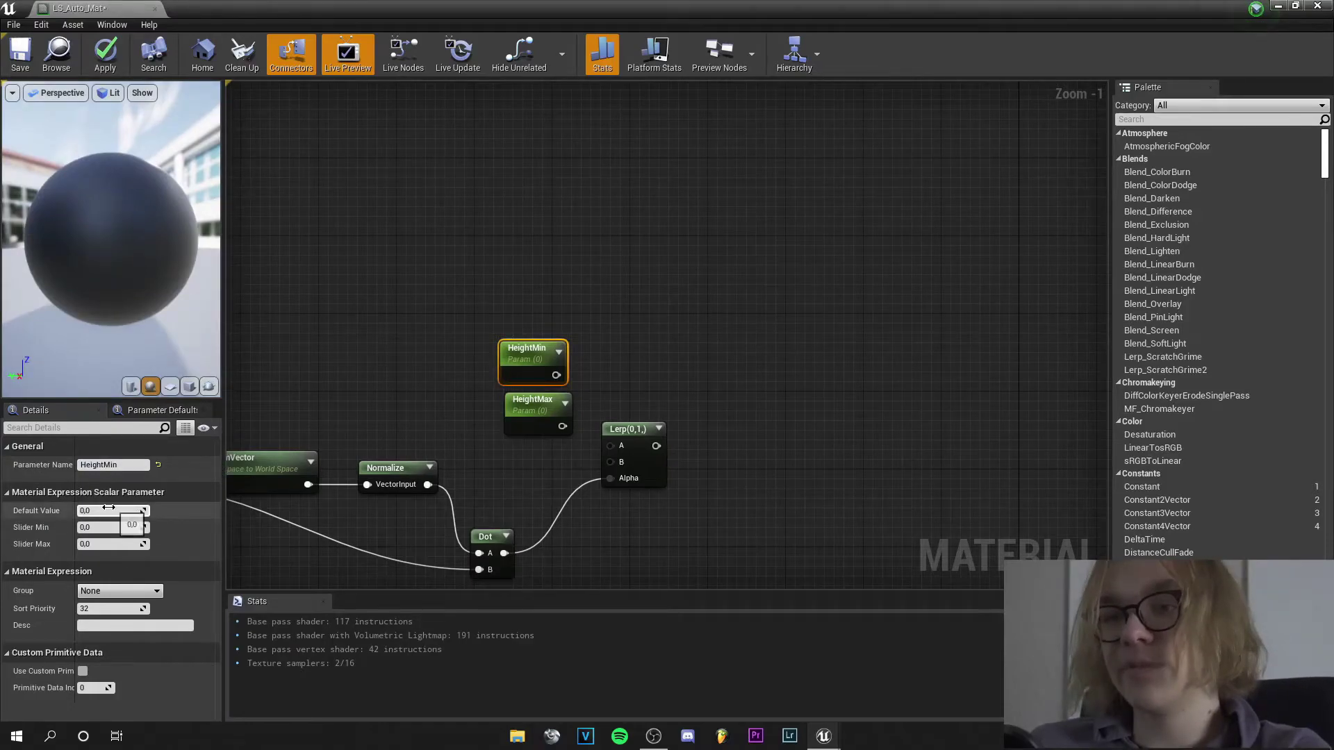
type("-4")
key("Return")
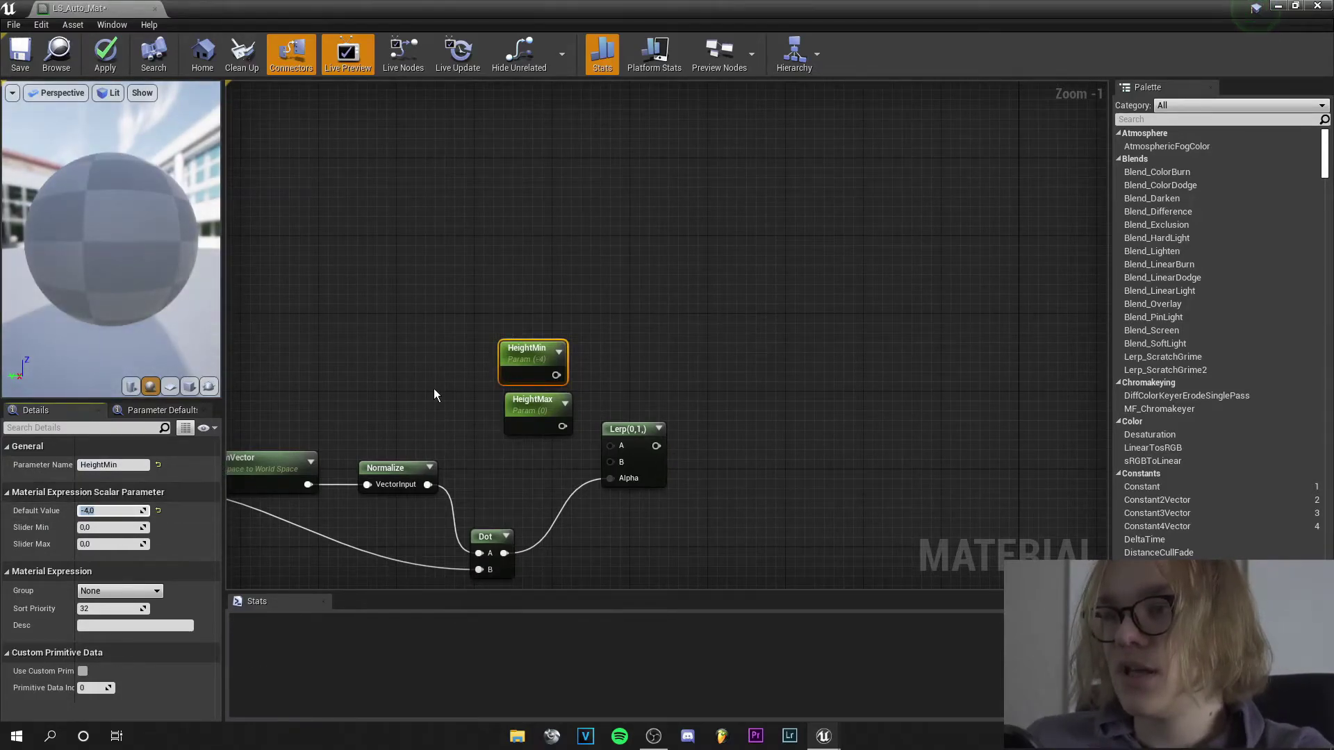
left_click(535, 410)
left_click(103, 512)
type("3")
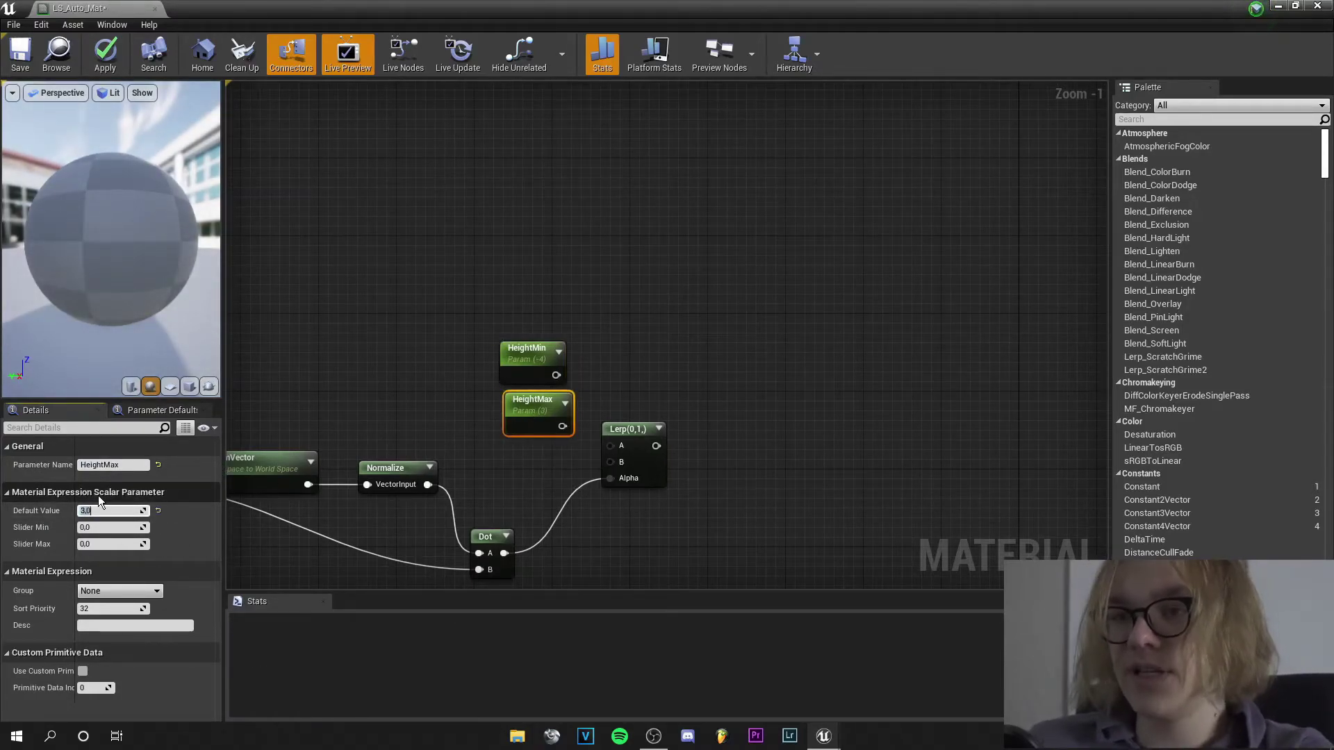
key("Return")
left_click_drag(562, 426, 610, 462)
left_click_drag(556, 375, 611, 443)
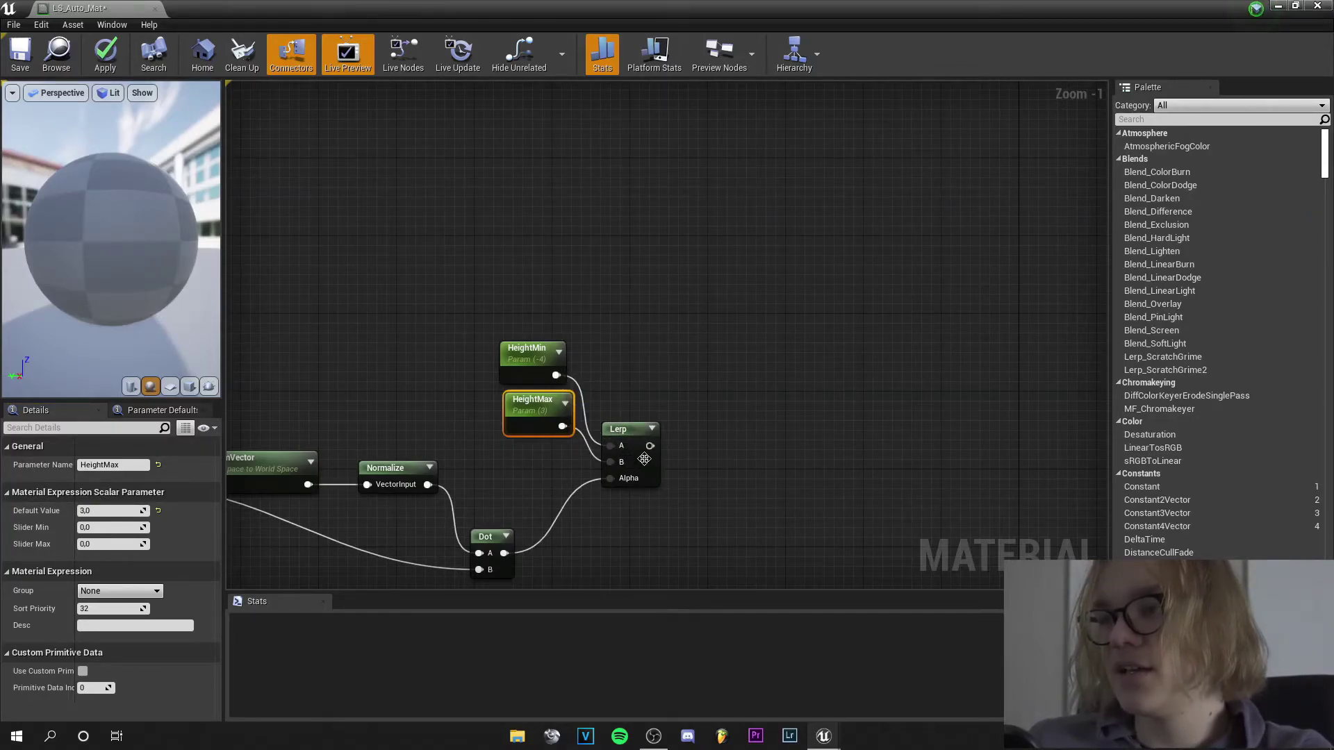
Preview the Lerp node's result on the sphere and stop previewing it
right_click(637, 452)
left_click(689, 510)
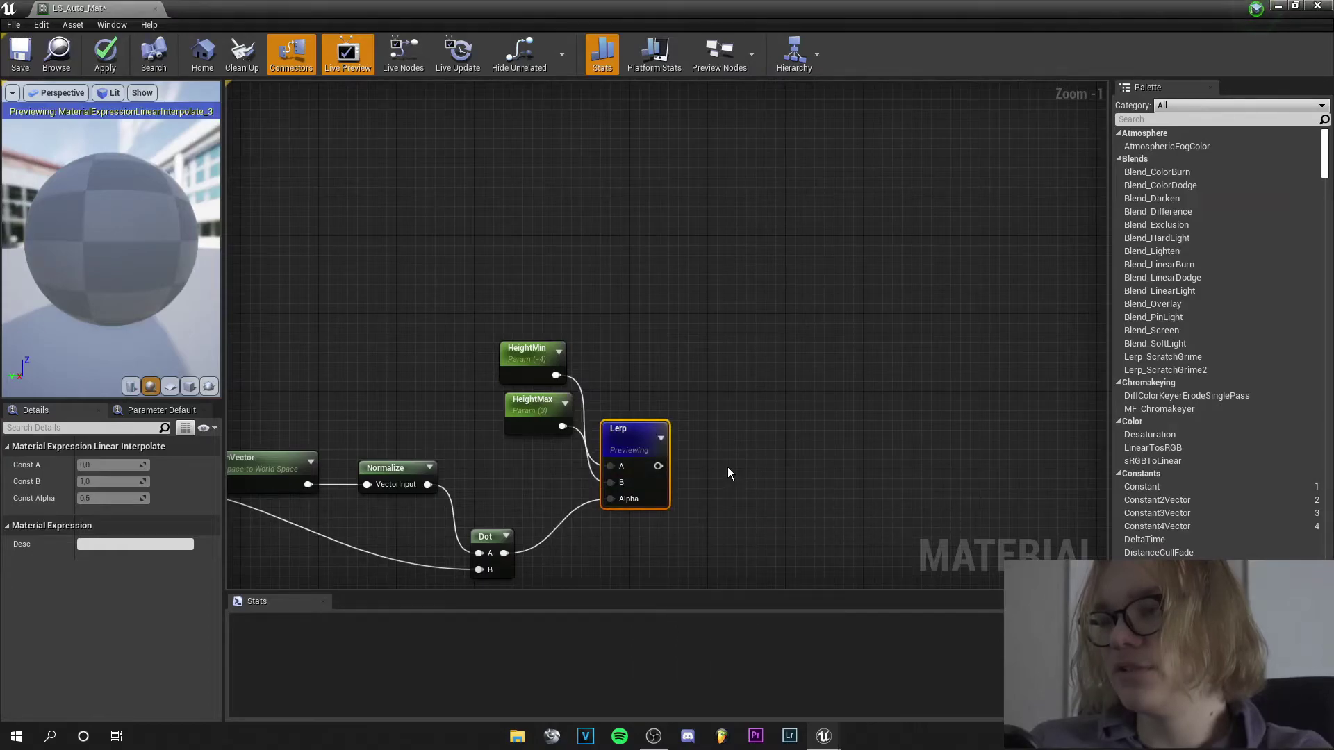
left_click_drag(96, 186, 94, 232)
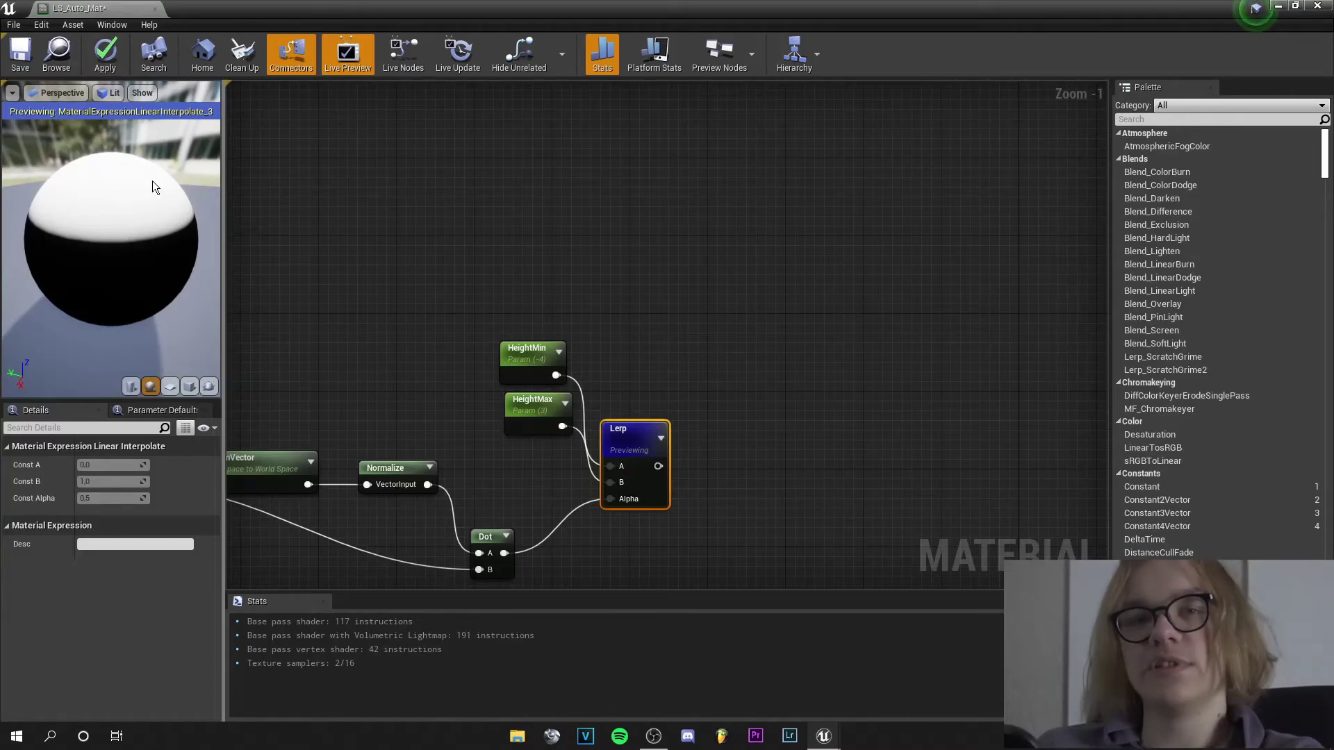
right_click_drag(632, 432, 456, 320)
right_click(552, 347)
left_click(605, 403)
Add a CheapContrast node fed by the Lerp node's output
left_click_drag(433, 313, 512, 323)
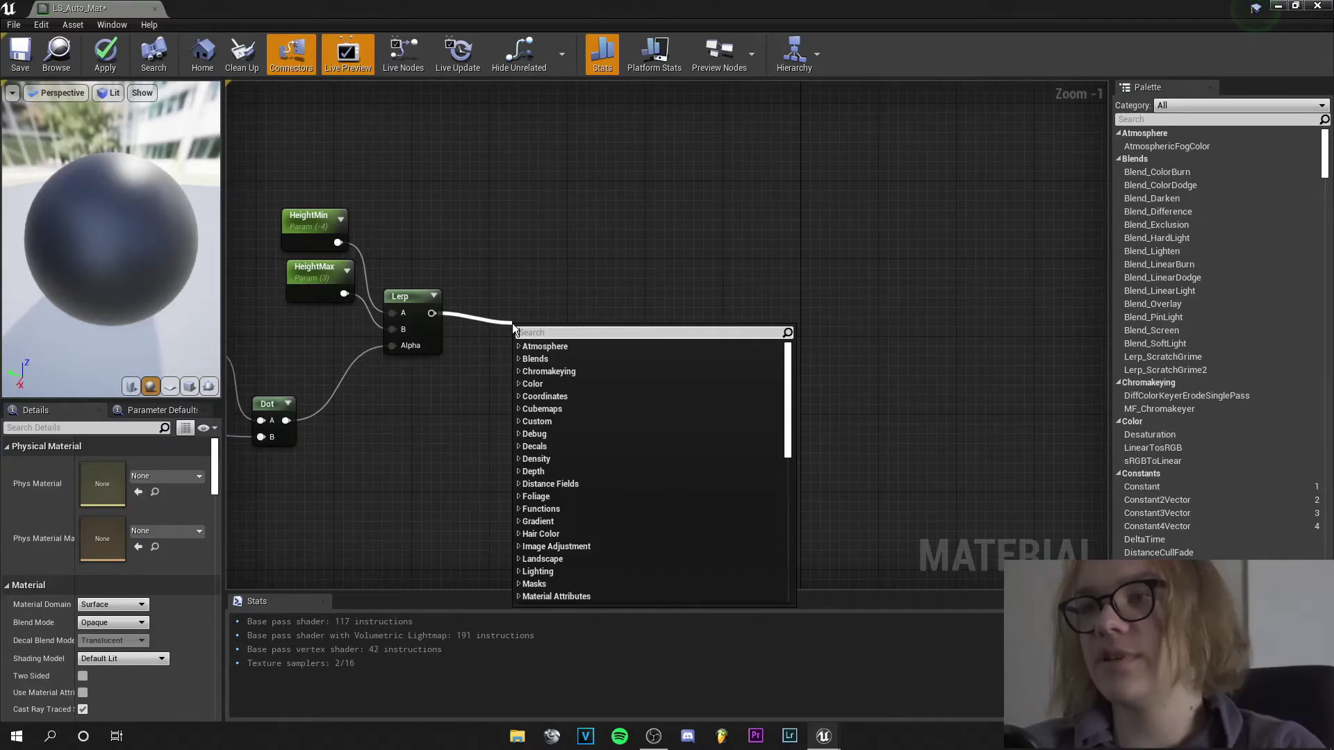
type("cheap")
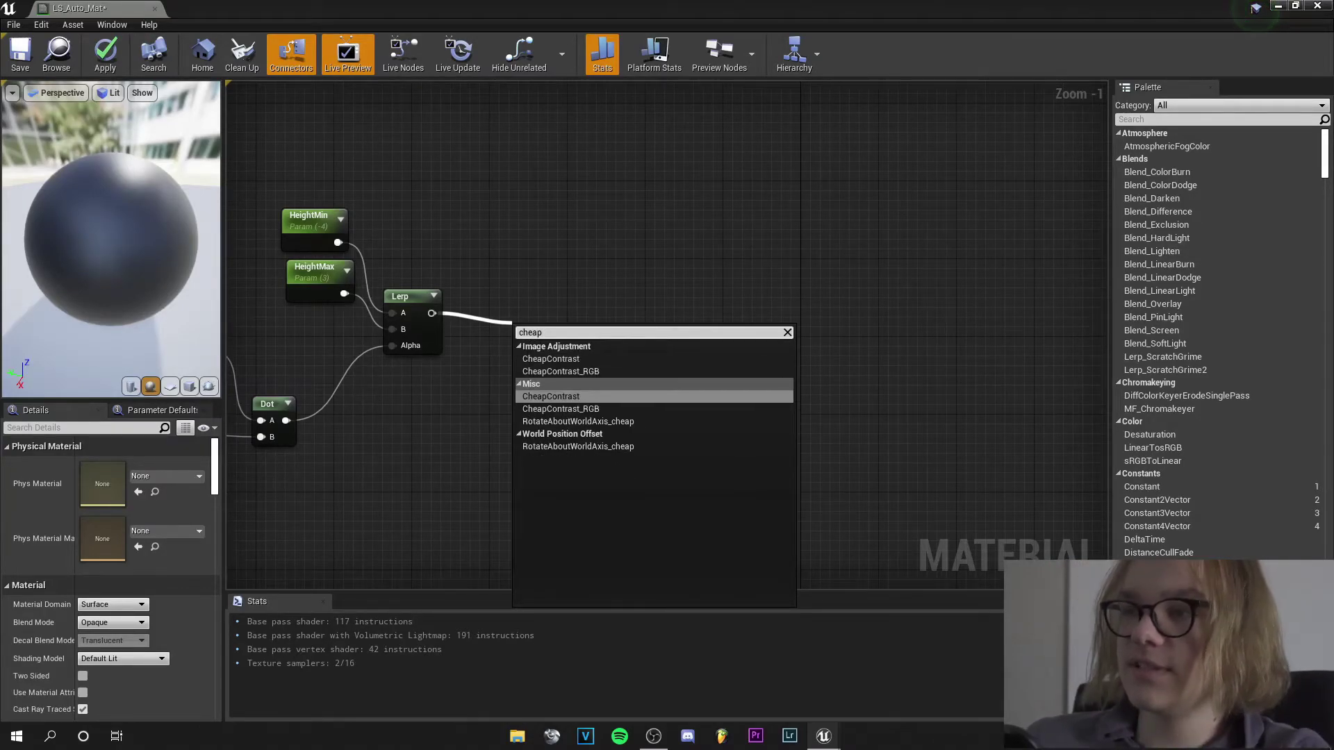
left_click(537, 395)
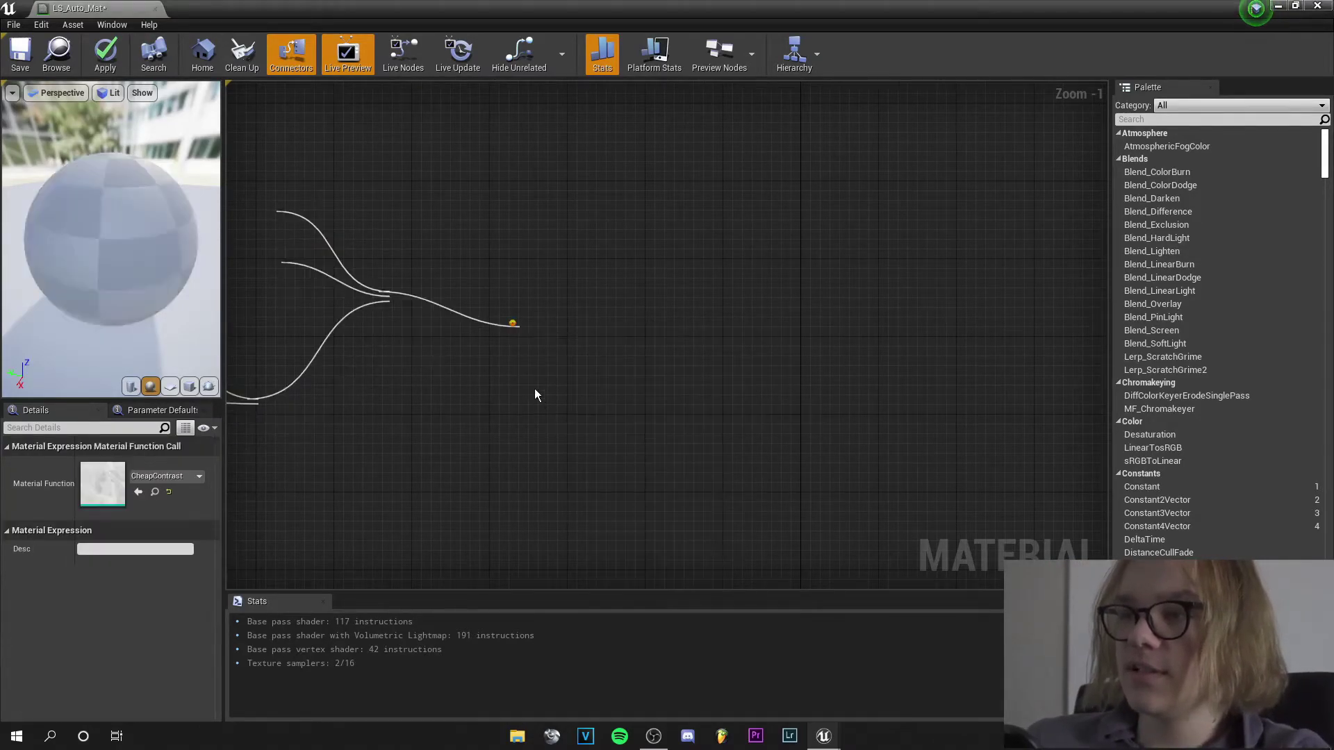
Add a scalar parameter named Contrast below the Lerp and wire it to CheapContrast's Contrast input
key("1")
left_click(398, 412)
right_click(408, 420)
left_click(462, 477)
type("Conzt")
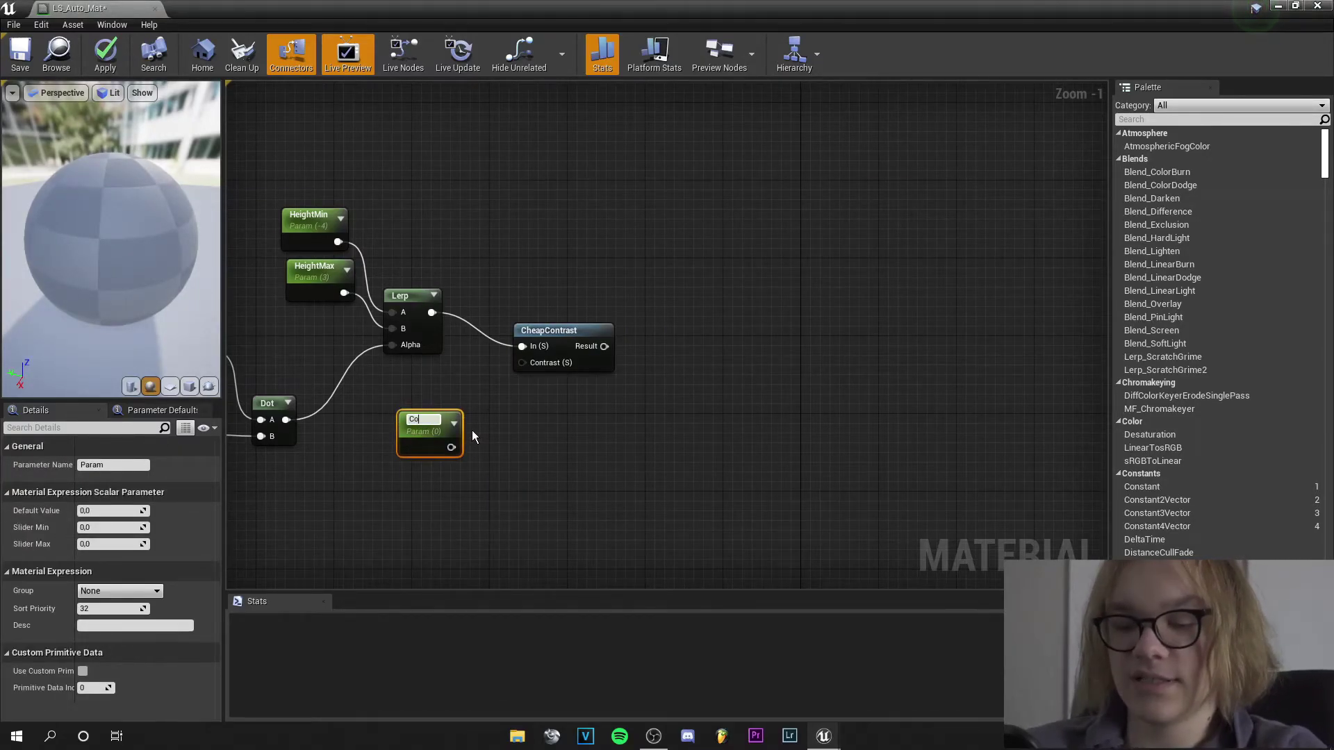
type("r")
key("BackSpace")
key("BackSpace")
key("BackSpace")
type("trast")
key("Return")
left_click_drag(451, 447, 523, 365)
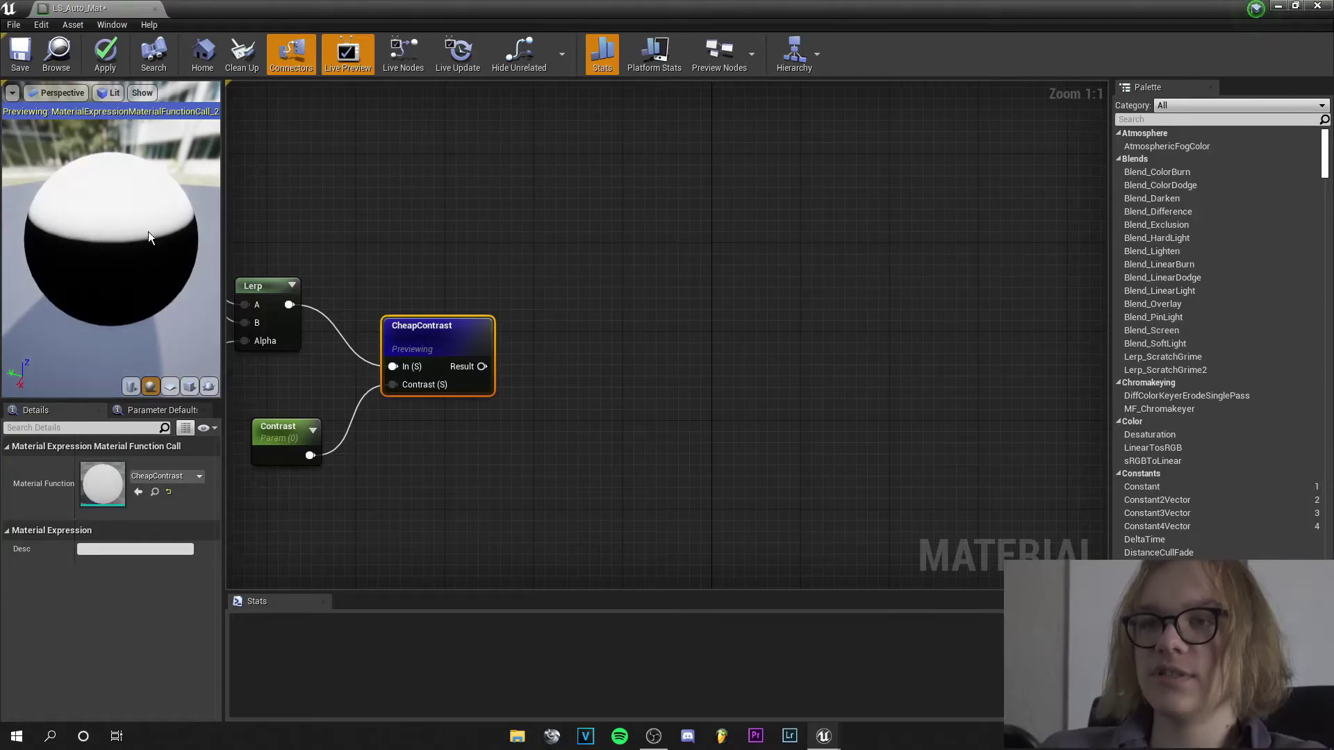
Try a Contrast default value of about 1.76 on the CheapContrast preview, and reset the value to 0
left_click(289, 437)
left_click_drag(104, 510, 139, 511)
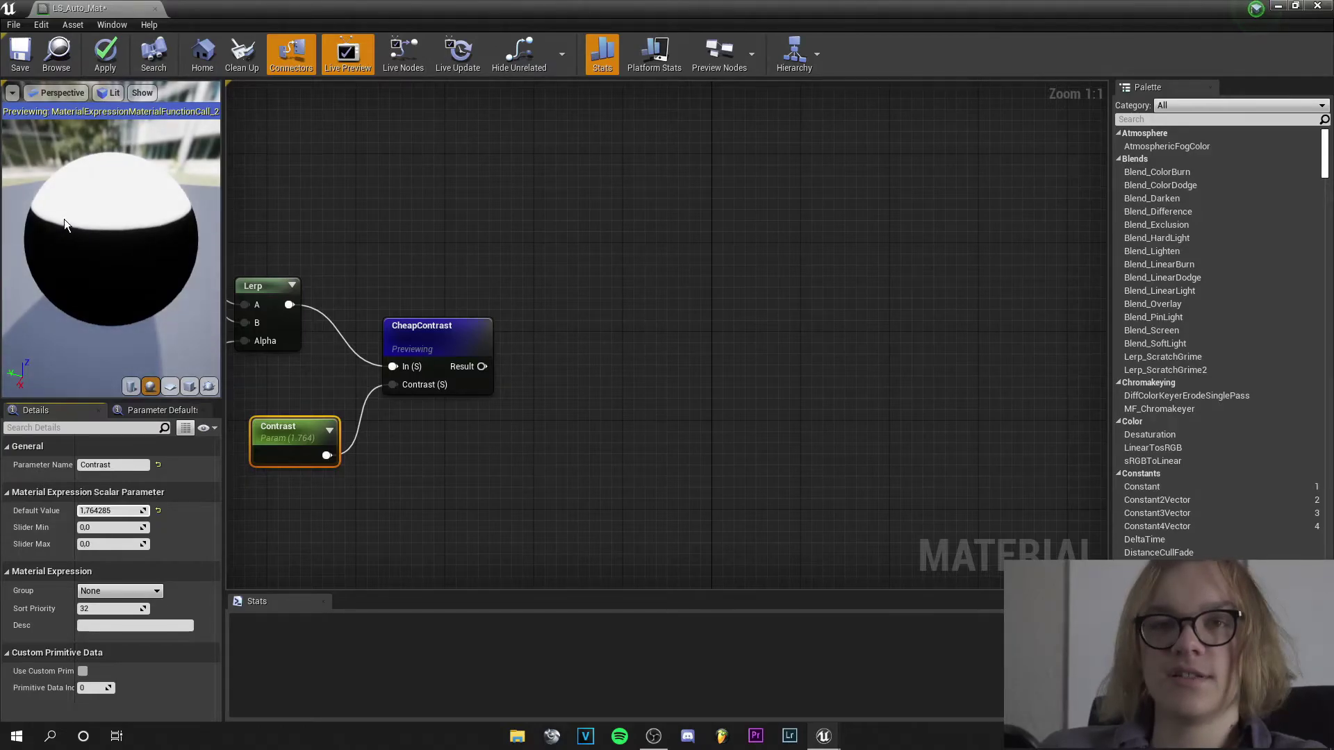
left_click(103, 511)
type("0")
key("Return")
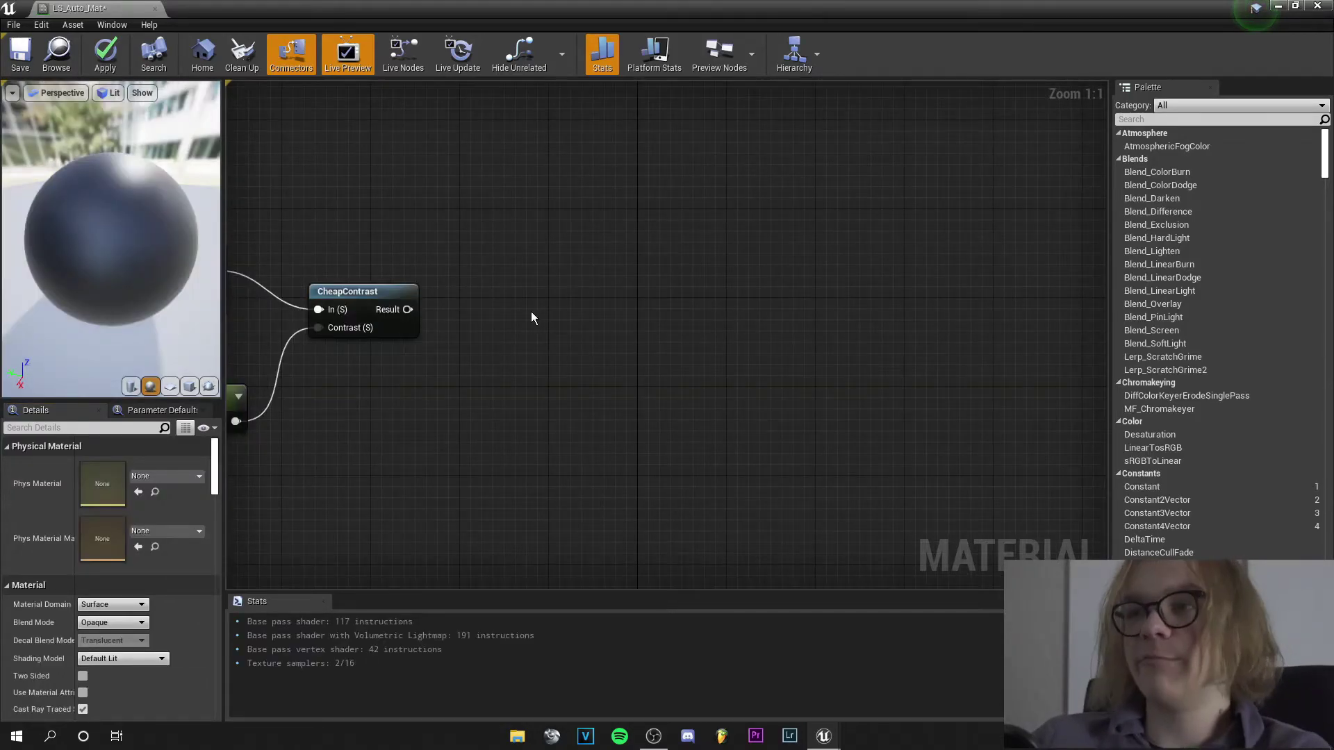
Add a MatLayerBlend_Standard node beyond CheapContrast and wire CheapContrast's Result to its Alpha input
right_click(531, 311)
type("layerb")
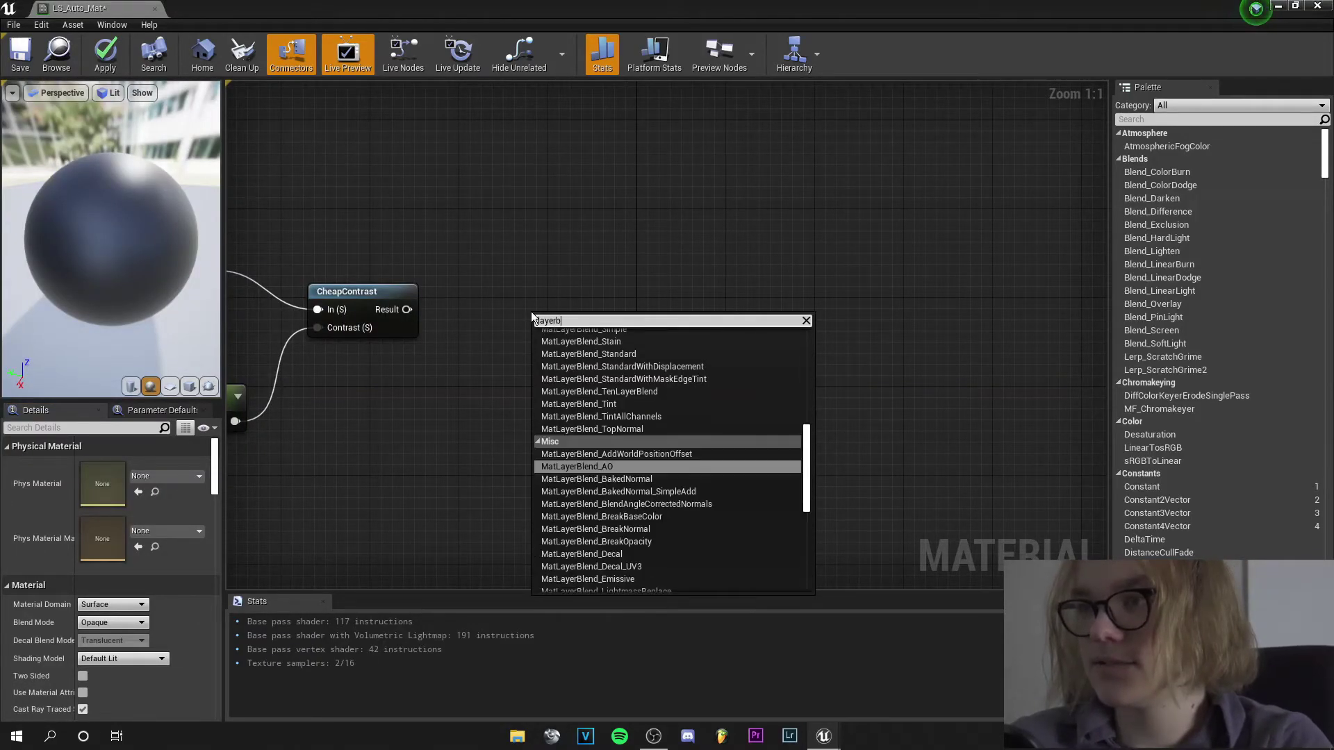
left_click(577, 350)
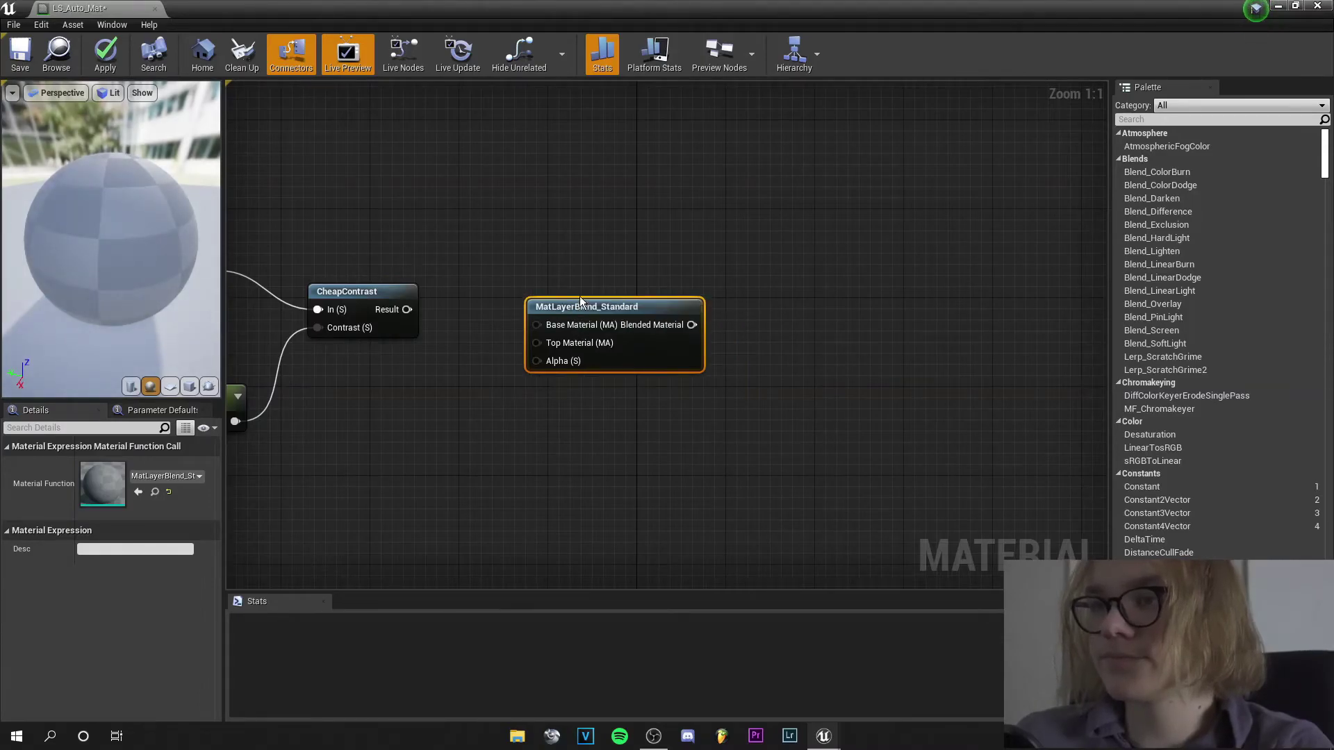
scroll(549, 355, "down", 2)
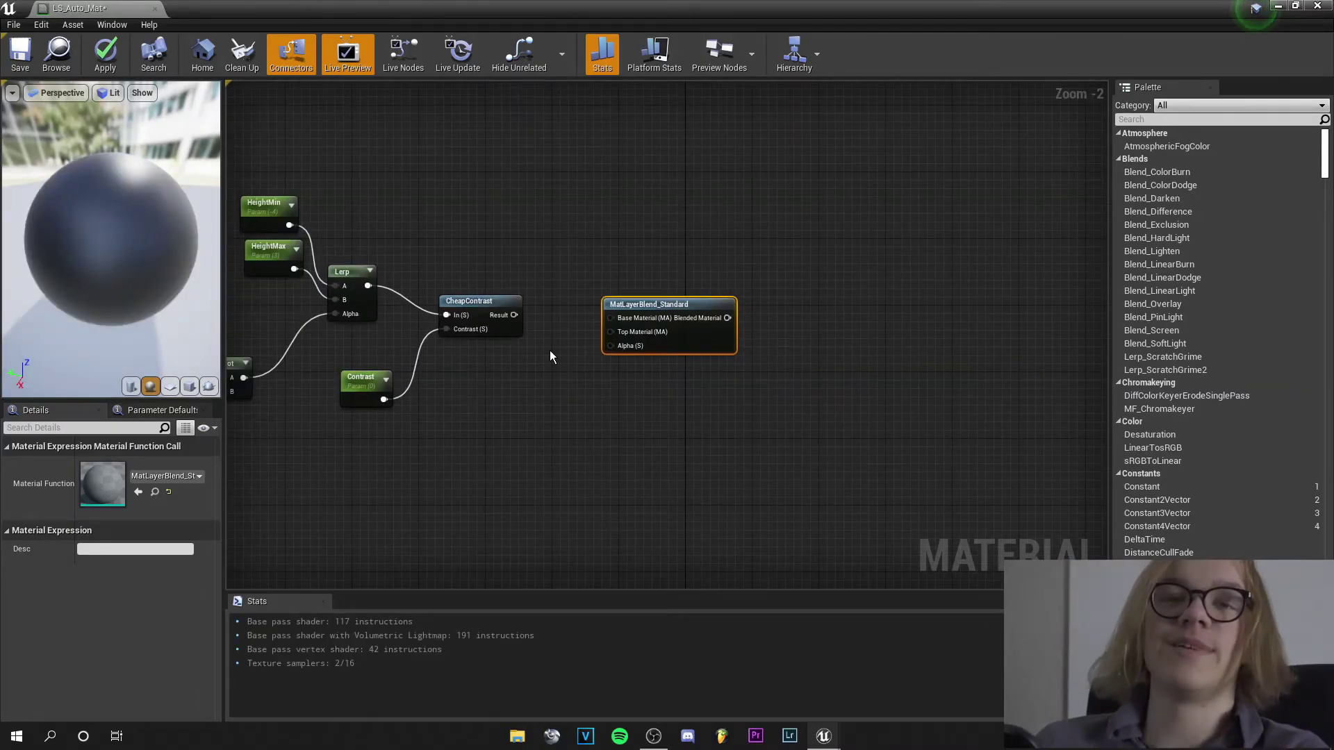
scroll(547, 346, "up", 1)
left_click_drag(513, 310, 621, 351)
scroll(596, 372, "down", 4)
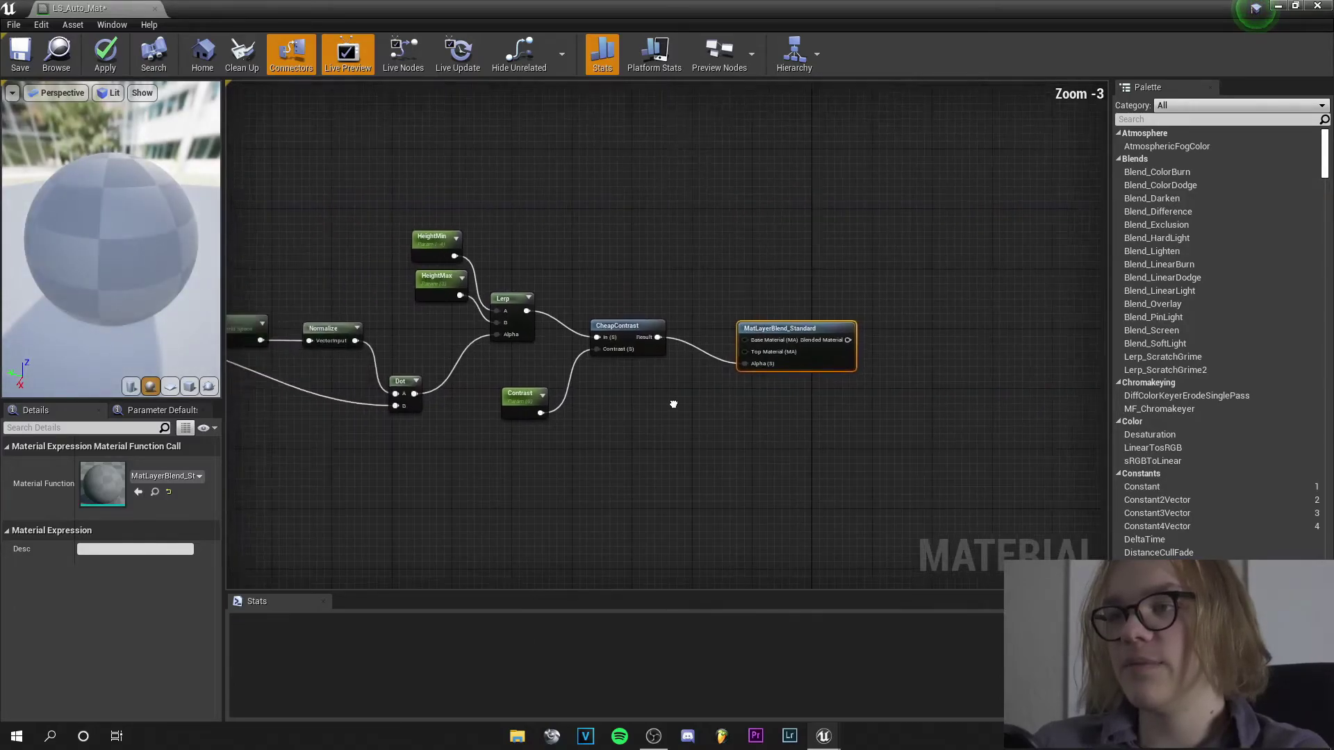
right_click_drag(528, 450, 580, 442)
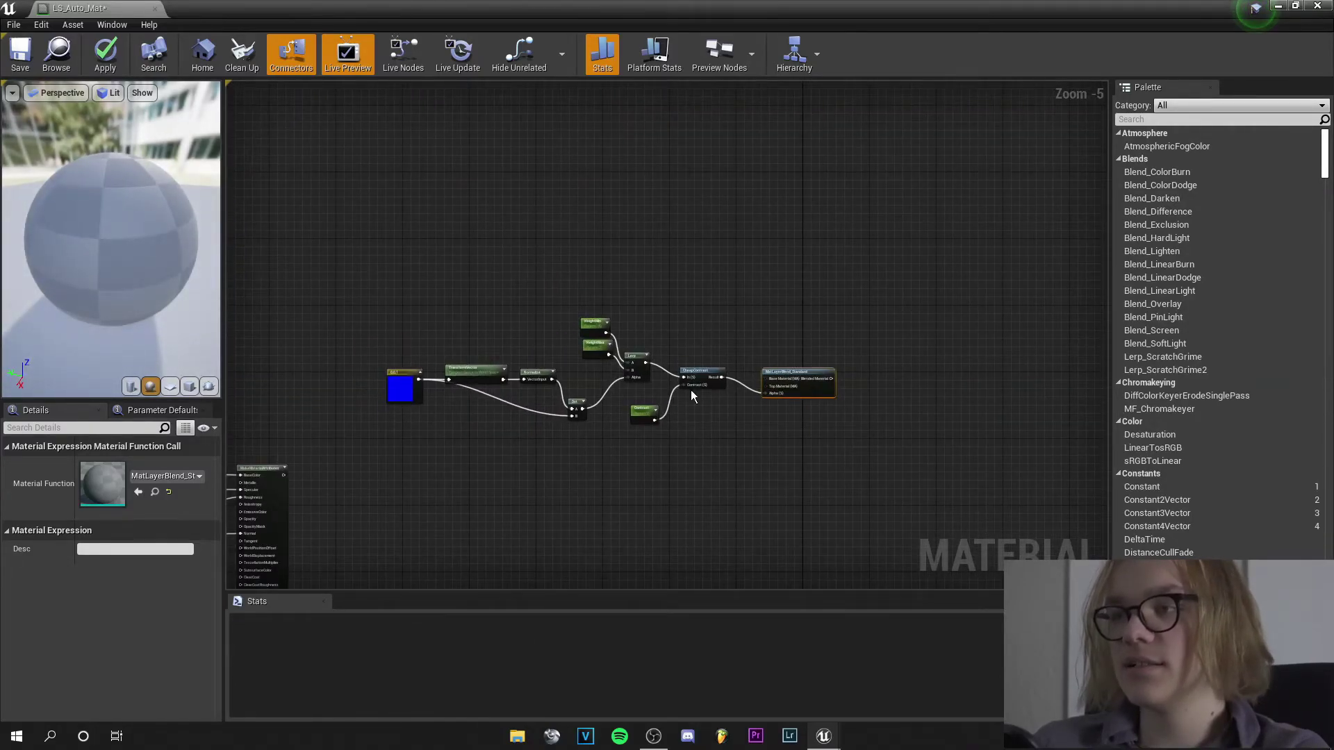
Wire the upper MakeMaterialAttributes output into MatLayerBlend_Standard's Base Material input
scroll(542, 479, "up", 1)
scroll(556, 478, "down", 2)
scroll(562, 479, "up", 2)
right_click_drag(463, 460, 769, 446)
left_click_drag(334, 470, 995, 343)
right_click_drag(1019, 394, 765, 361)
scroll(766, 361, "down", 2)
right_click_drag(710, 474, 400, 510)
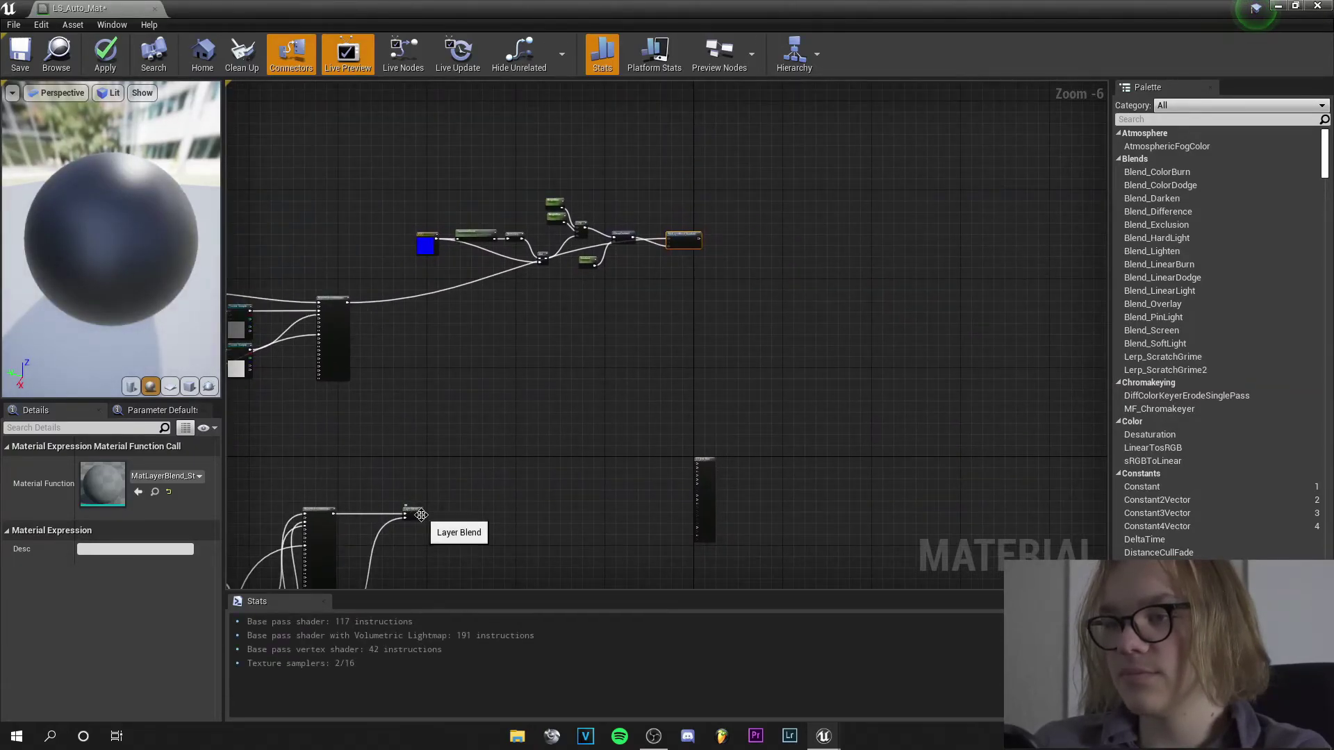
Move MatLayerBlend_Standard closer to the material layers and wire the lower Layer Blend output to its Top Material input
scroll(475, 513, "up", 1)
left_click_drag(800, 110, 699, 269)
scroll(484, 409, "up", 1)
left_click_drag(362, 548, 732, 225)
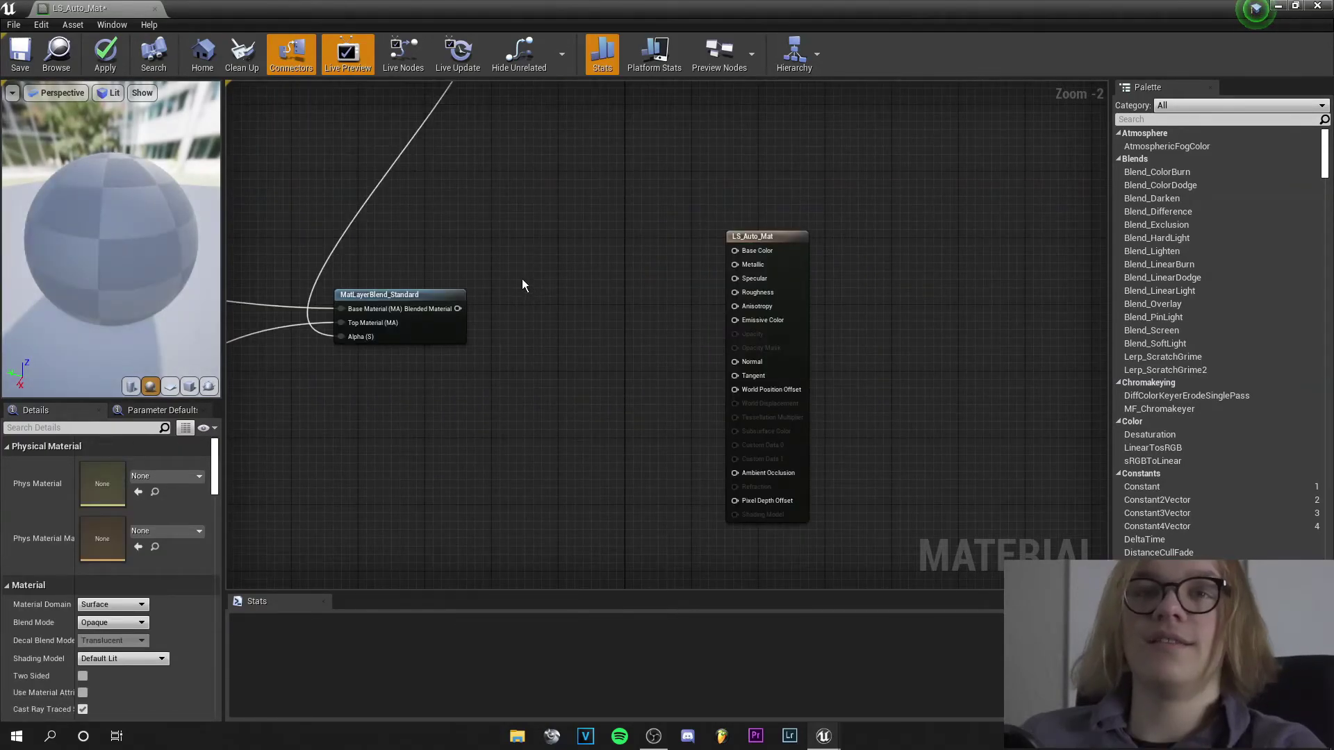
Add a BreakMaterialAttributes node before the LS_Auto_Mat result node and wire Blended Material into its Attr input
right_click(512, 277)
type("break")
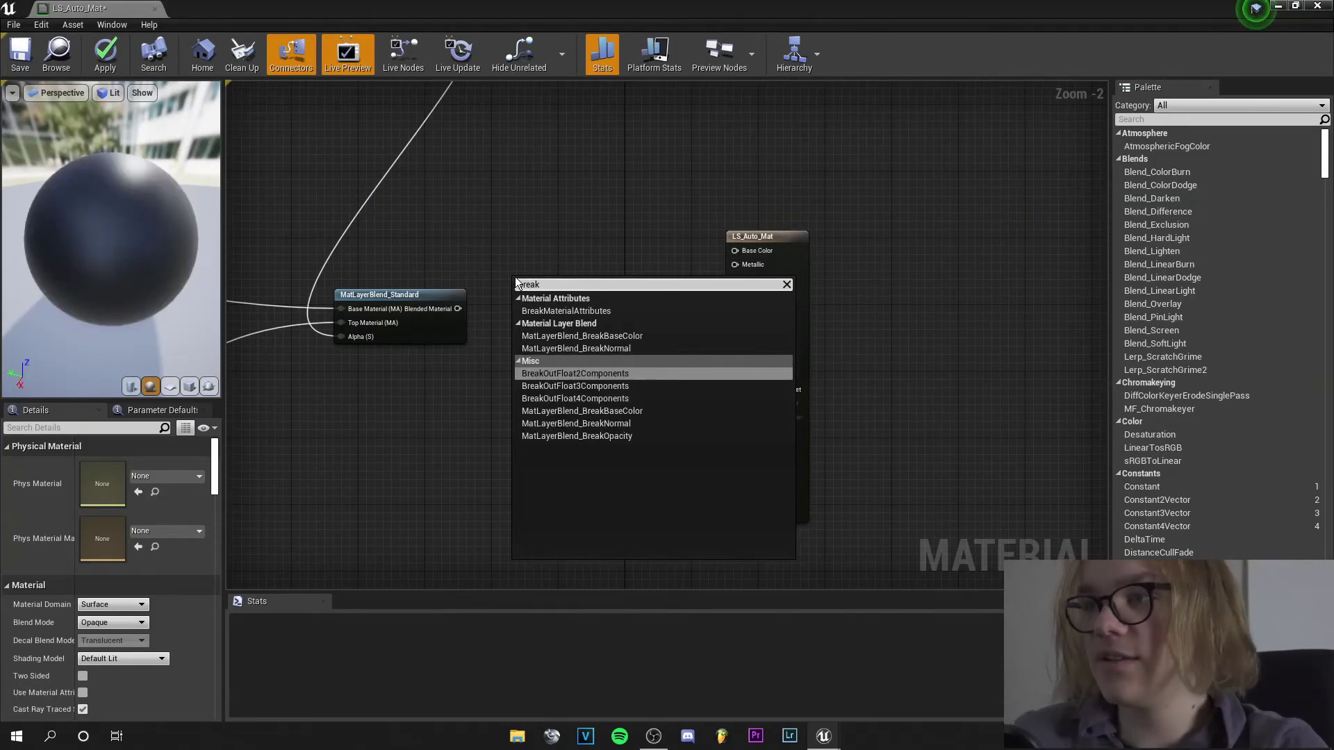
left_click(553, 310)
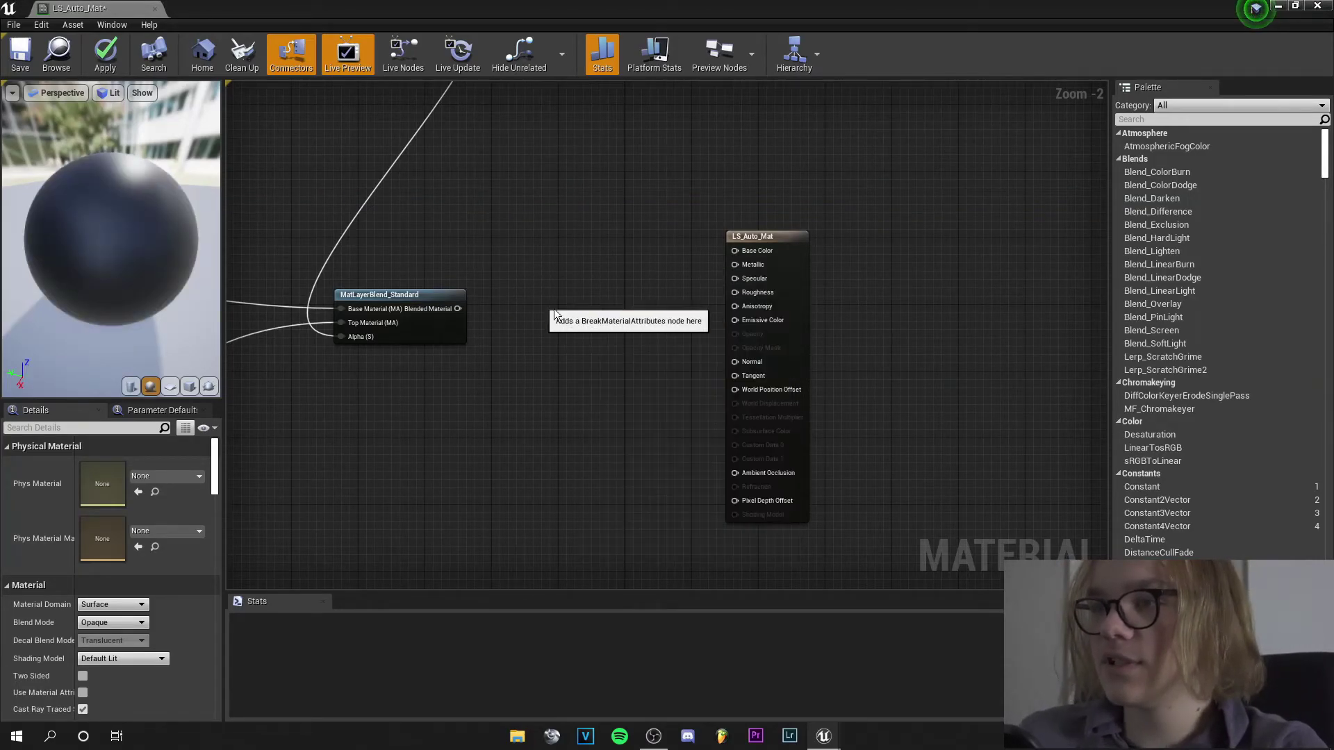
left_click_drag(441, 302, 501, 244)
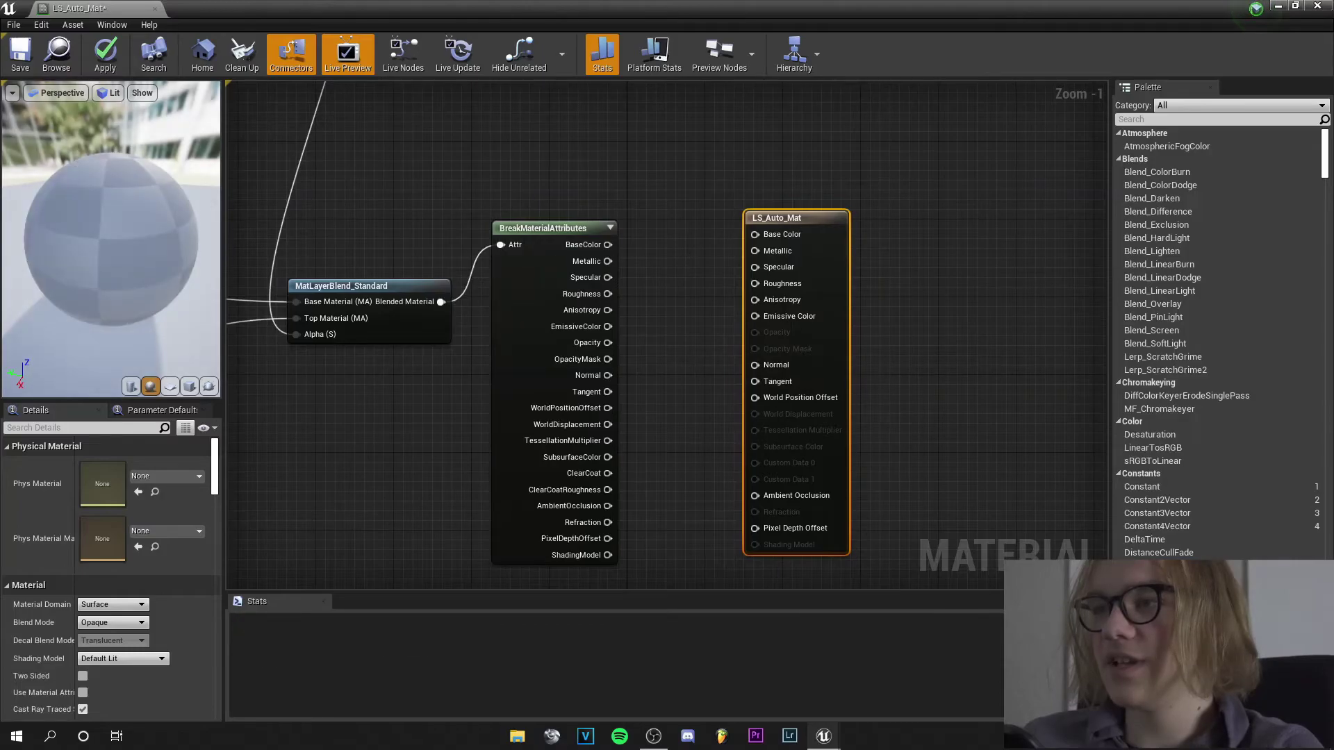
Wire BreakMaterialAttributes' outputs to all matching active inputs of LS_Auto_Mat, from Base Color to Pixel Depth Offset, and save the material
right_click_drag(608, 244, 529, 240)
mouse_move(528, 240)
left_mouse_down()
mouse_move(639, 249)
mouse_move(679, 237)
mouse_move(635, 262)
mouse_move(528, 257)
left_mouse_up()
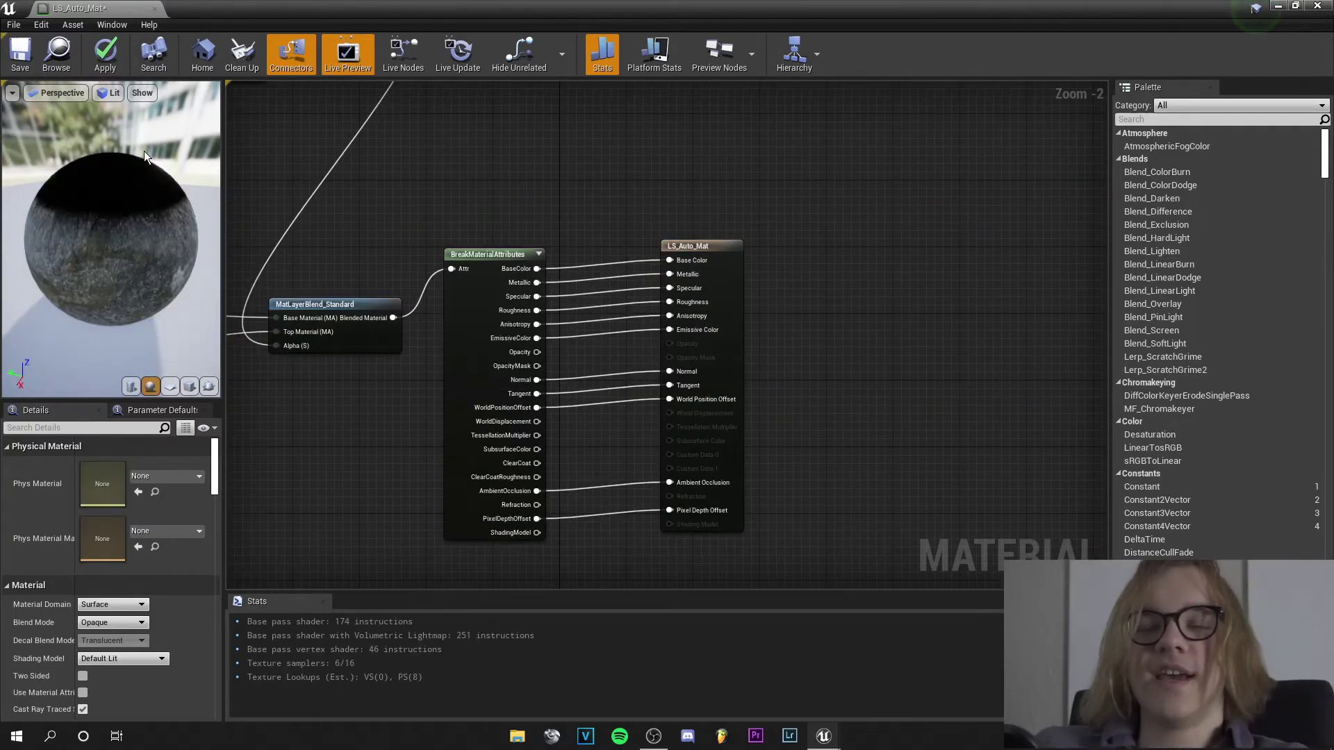
left_click(21, 54)
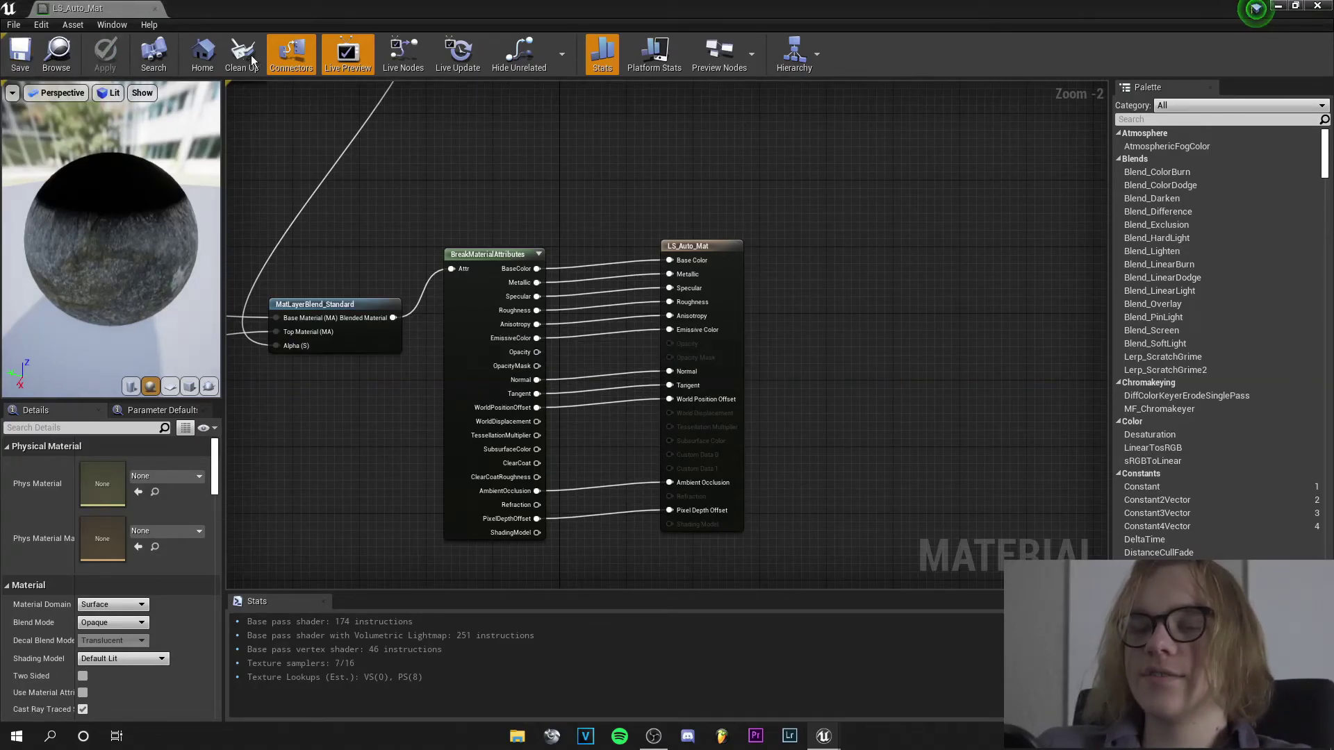
left_click(1316, 5)
Create a material instance of LS_Auto_Mat and apply it to the landscape
right_click(301, 642)
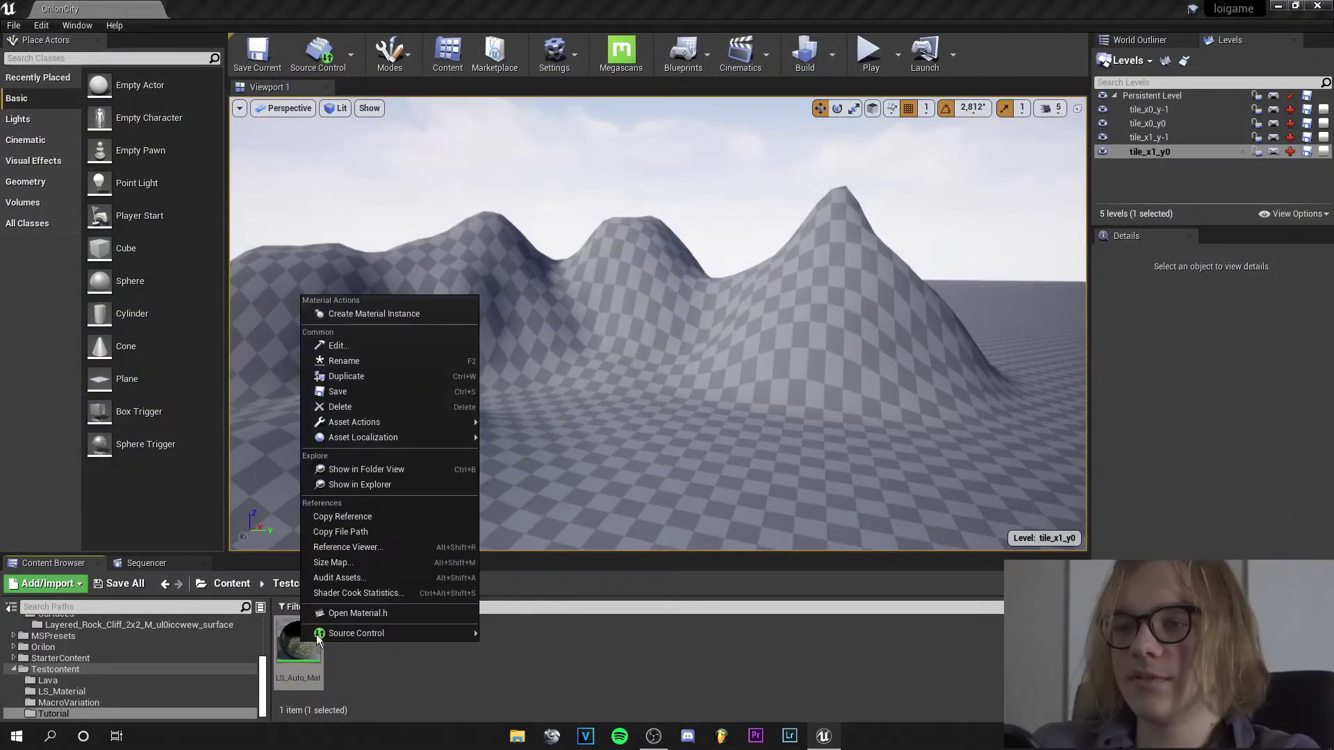
left_click(374, 314)
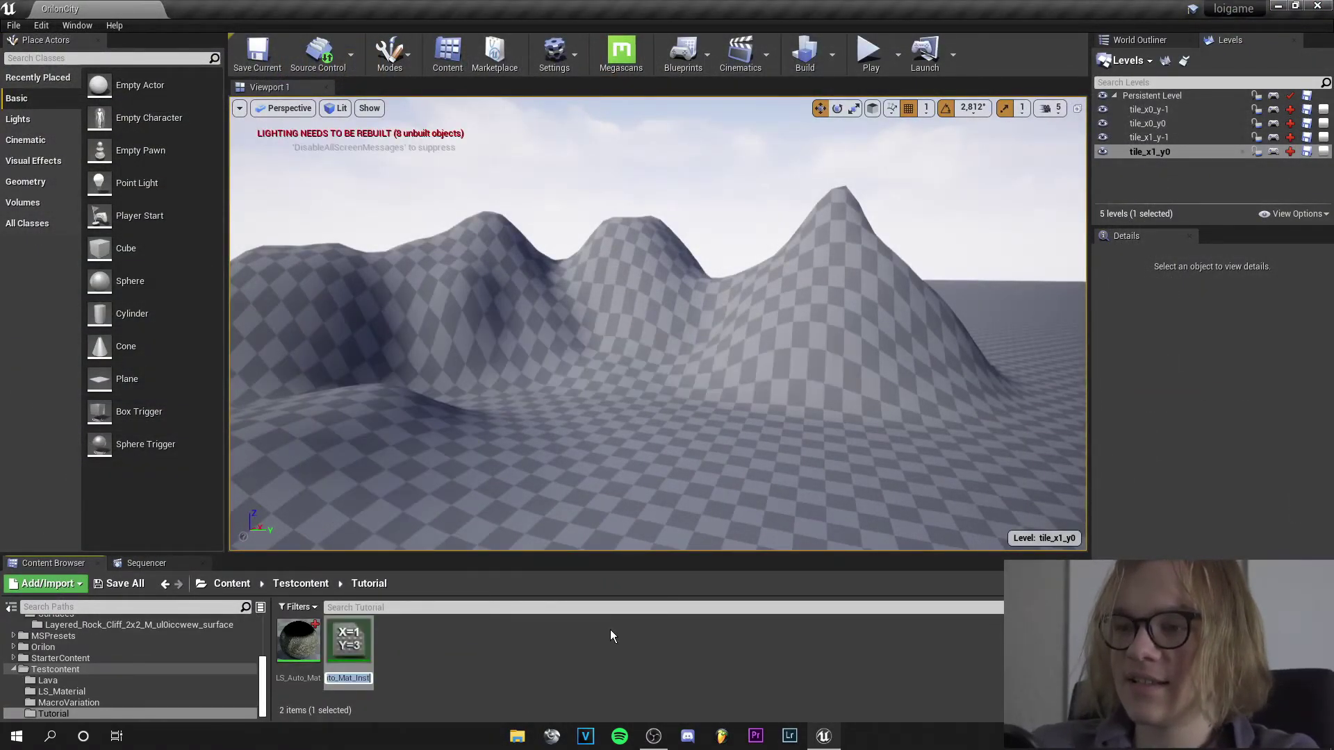
key("Return")
left_click_drag(349, 642, 616, 285)
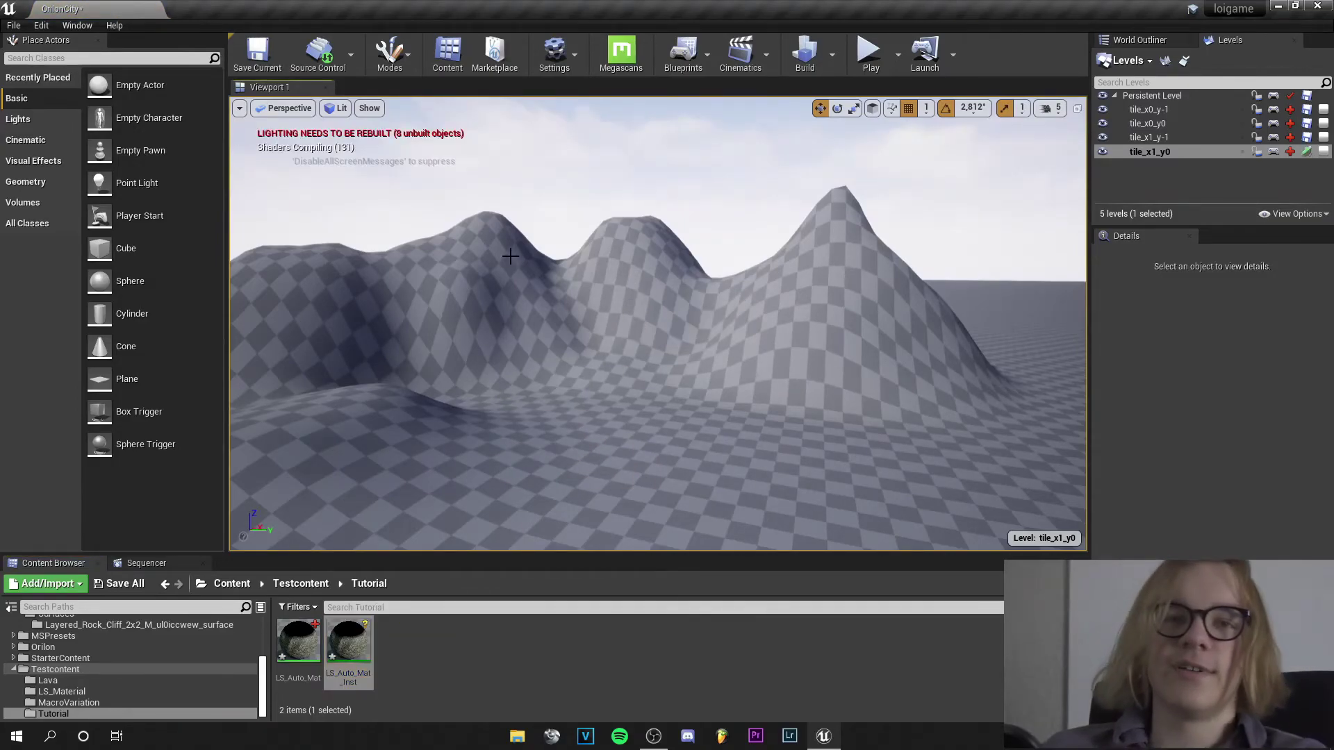
right_click_drag(582, 269, 583, 269)
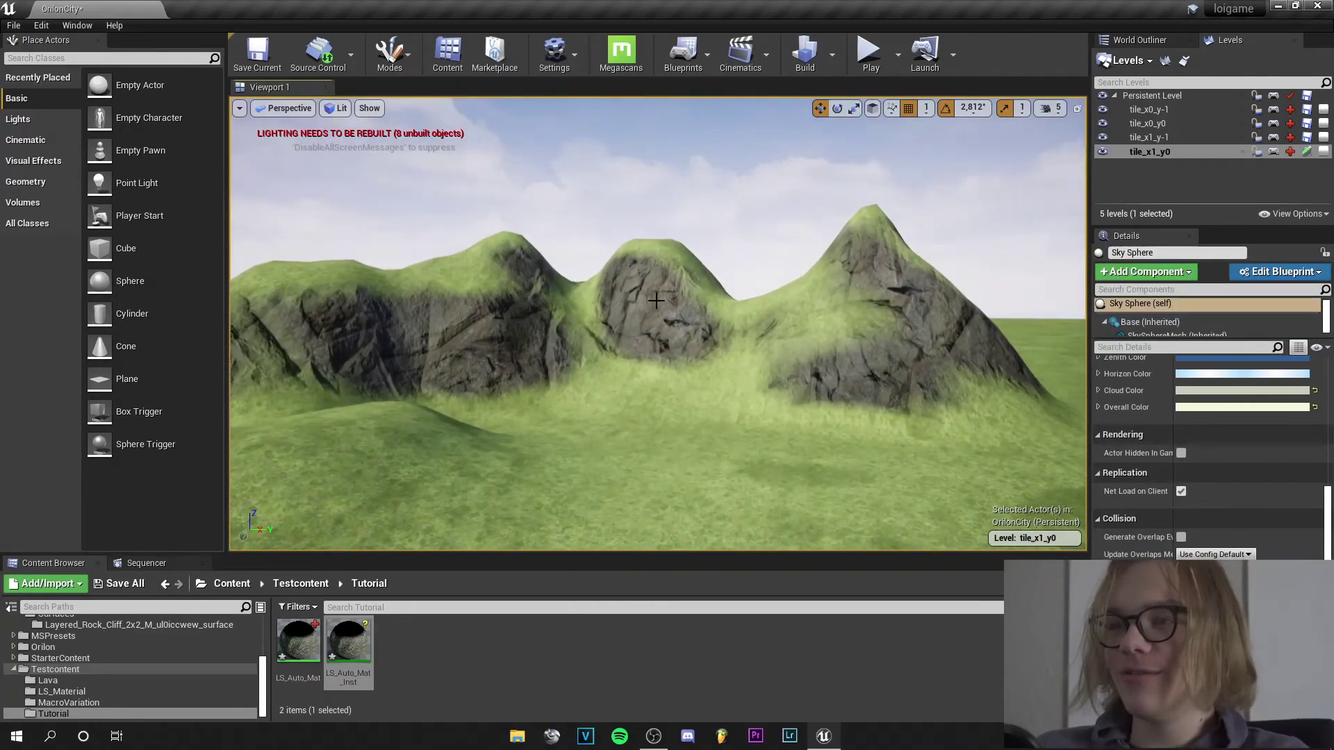
Open the material instance beside the landscape view and enable its Contrast parameter override
double_click(359, 652)
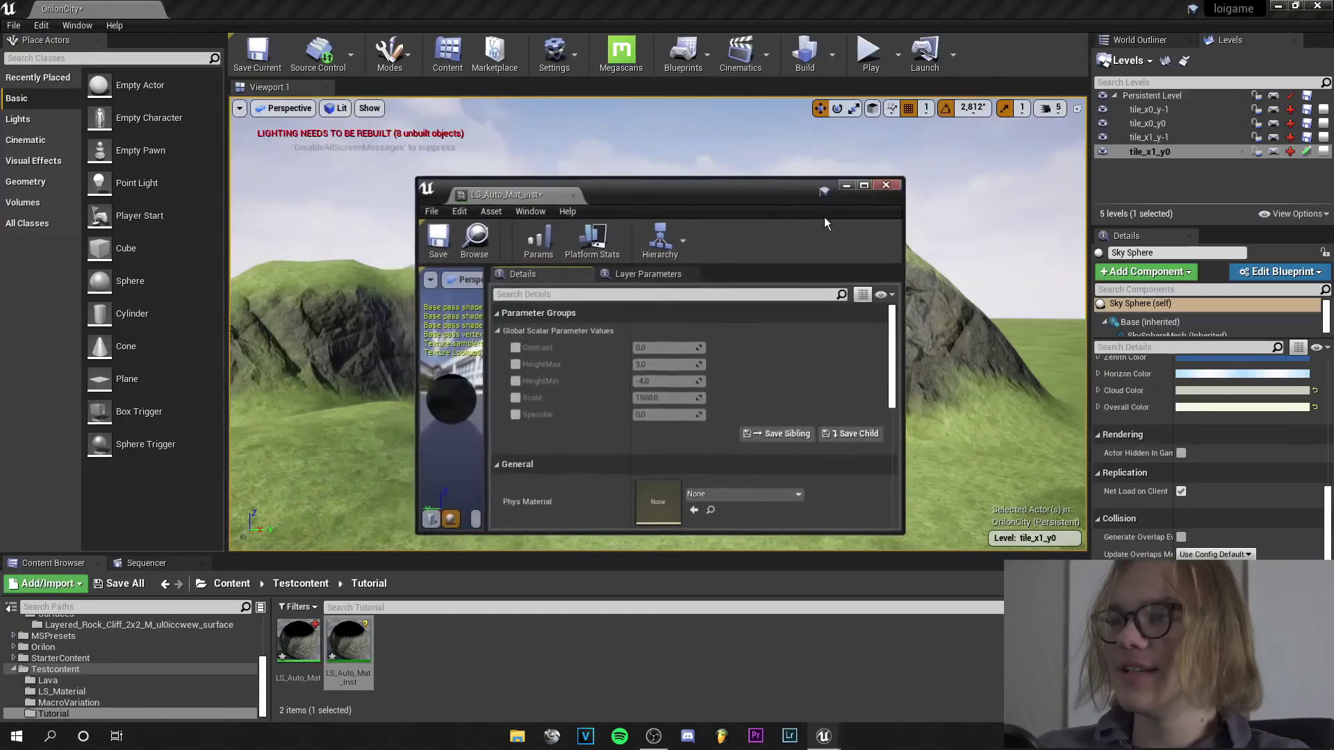
left_click(1295, 6)
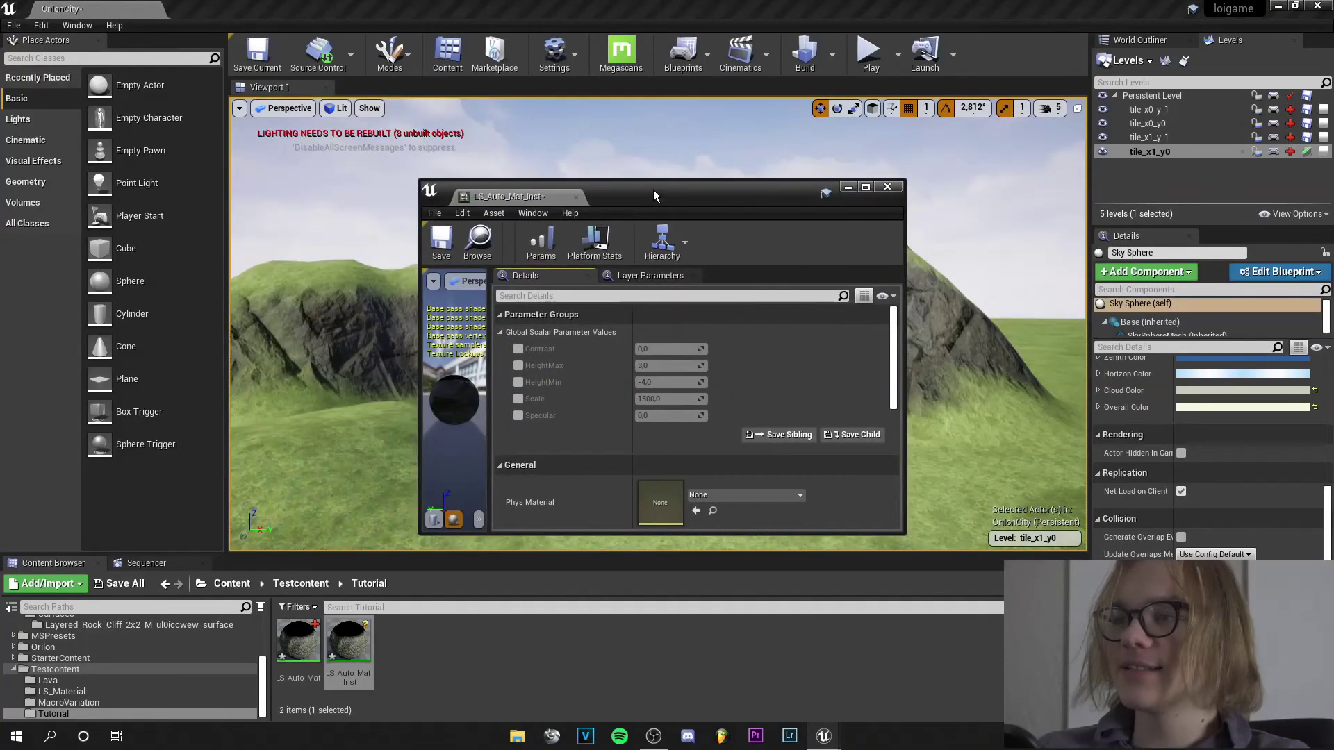
left_click_drag(654, 194, 235, 246)
left_click(100, 401)
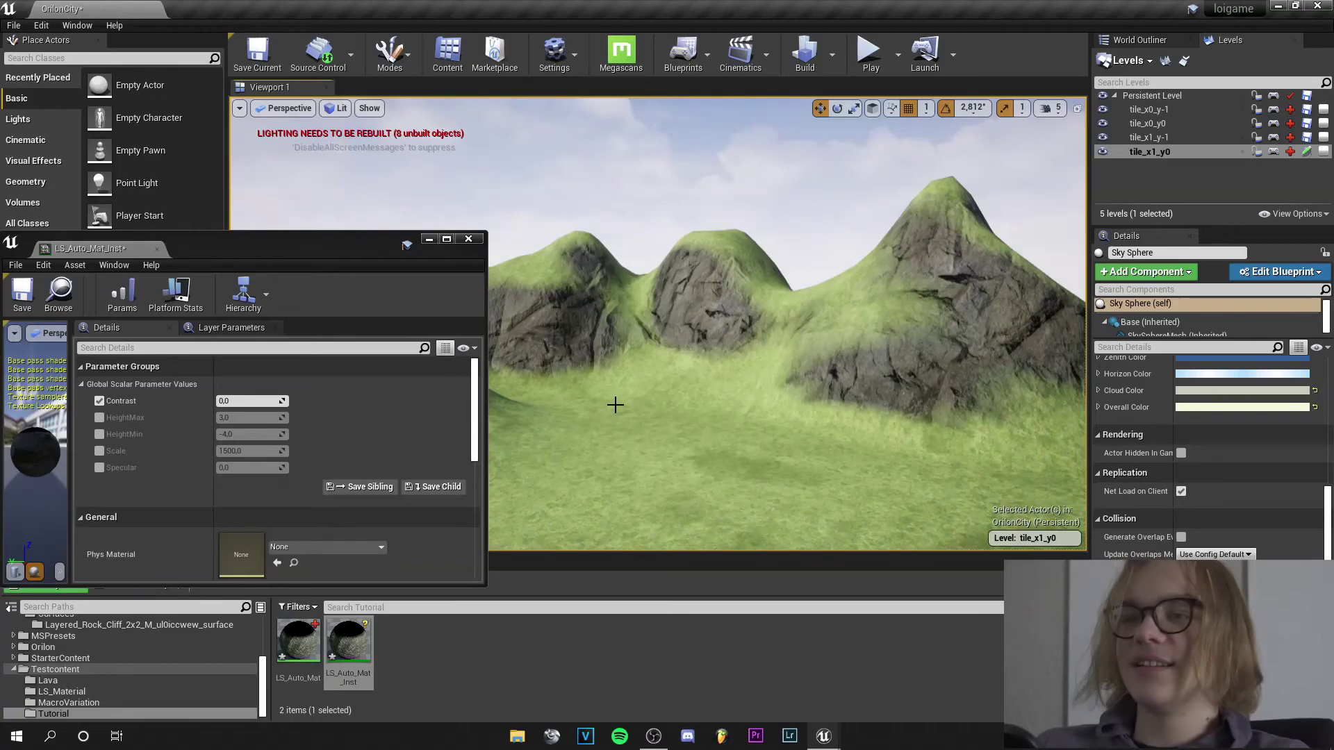
Set the instance's Contrast to about 0.37, judging the grass-to-rock transition on the tall peak
right_click_drag(628, 403, 691, 382)
left_click_drag(650, 392, 744, 279)
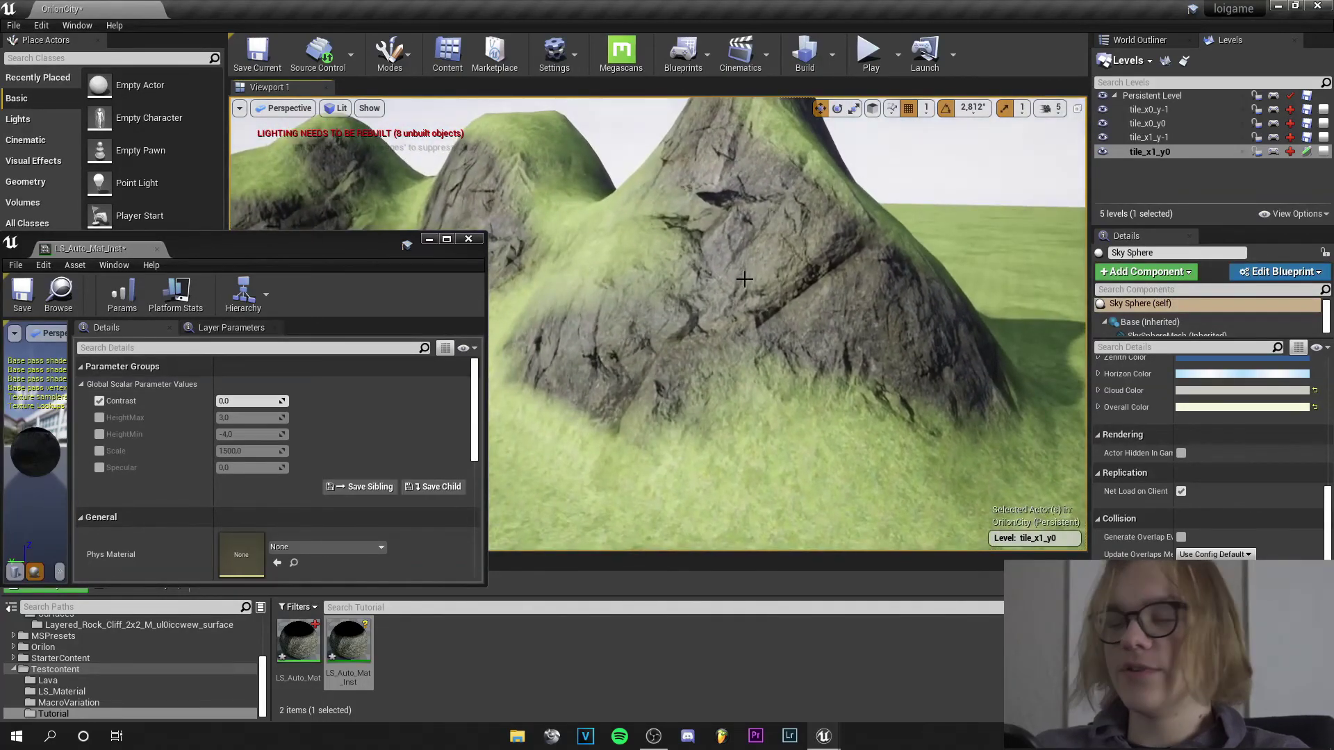
right_click_drag(737, 320, 736, 274)
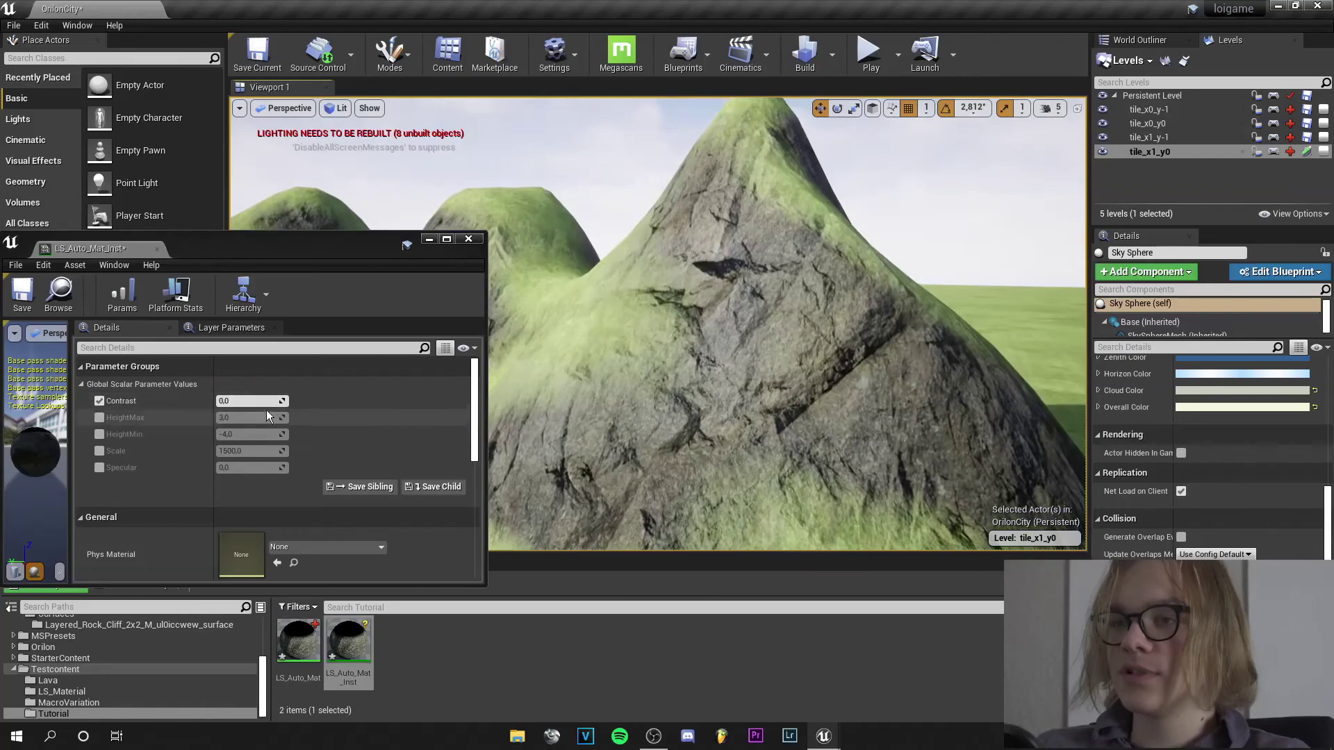
left_click_drag(232, 402, 442, 419)
mouse_move(732, 378)
right_mouse_down()
mouse_move(726, 410)
mouse_move(731, 377)
right_mouse_up()
left_click_drag(277, 401, 263, 401)
right_click_drag(757, 388, 800, 396)
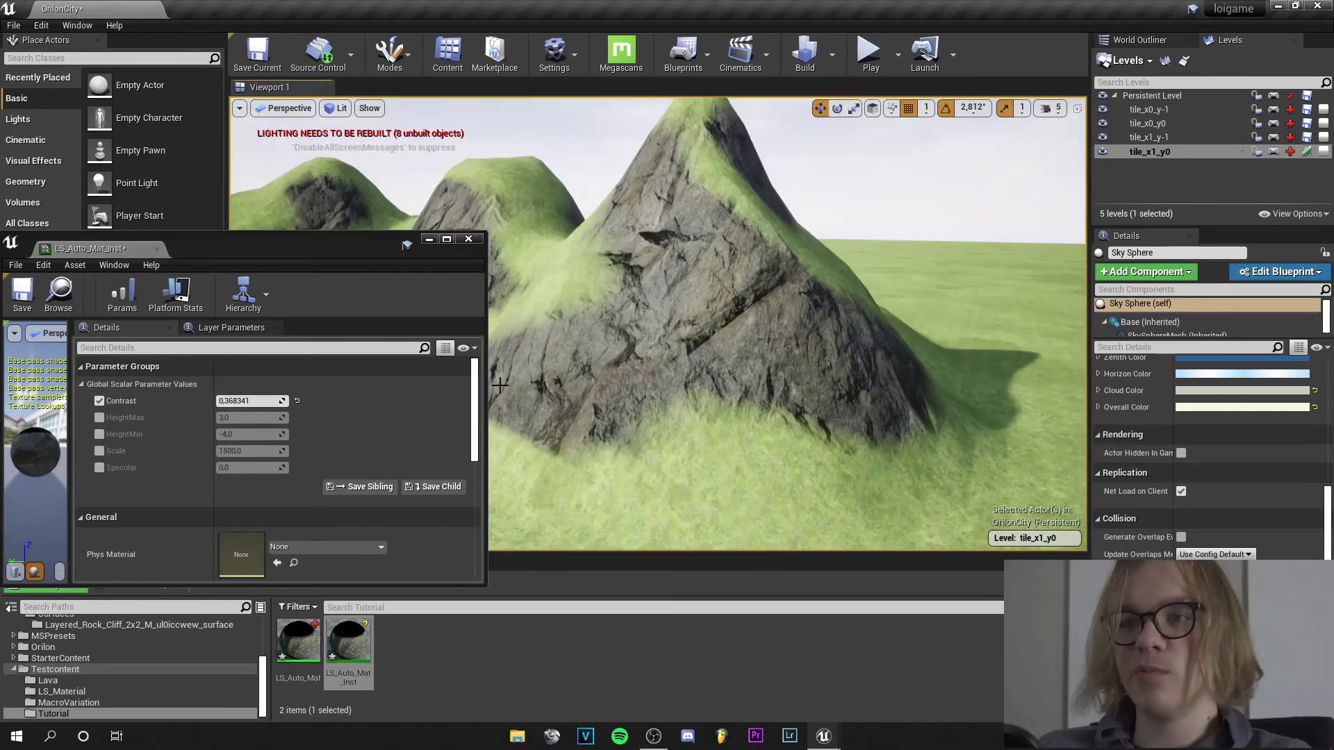
Enable the instance's Scale and Specular overrides, undo a trial change of Scale, and close the instance editor
left_click(99, 451)
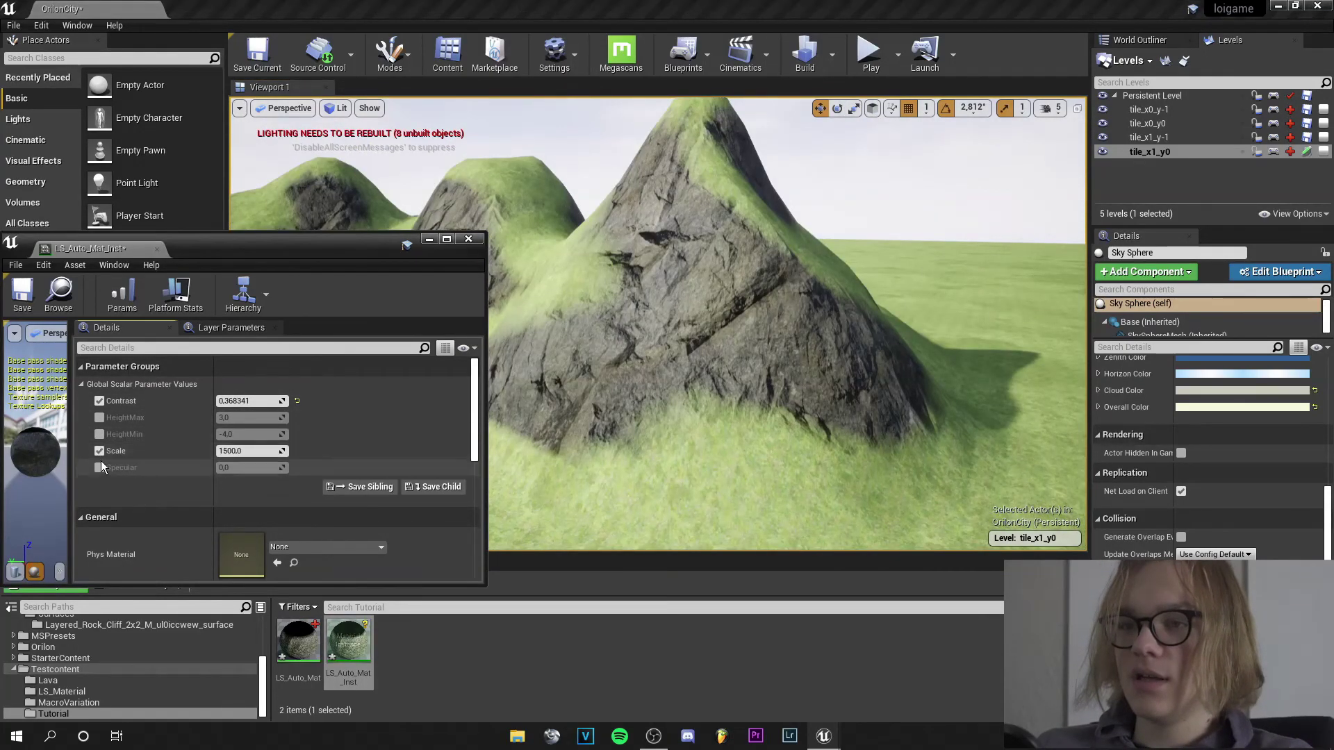
left_click(99, 468)
left_click_drag(254, 451, 260, 449)
key("ctrl+z")
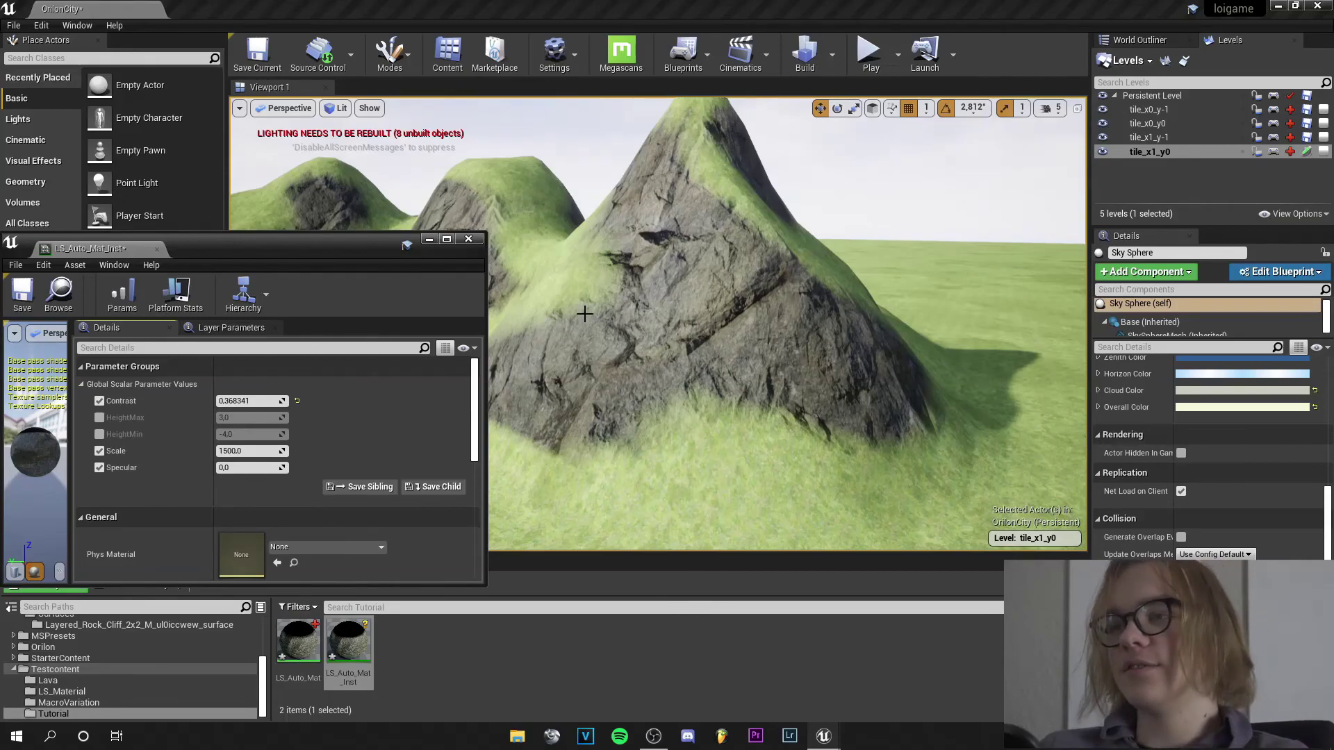
left_click(480, 243)
mouse_move(708, 312)
right_mouse_down()
mouse_move(625, 315)
mouse_move(716, 302)
mouse_move(719, 362)
mouse_move(698, 312)
right_mouse_up()
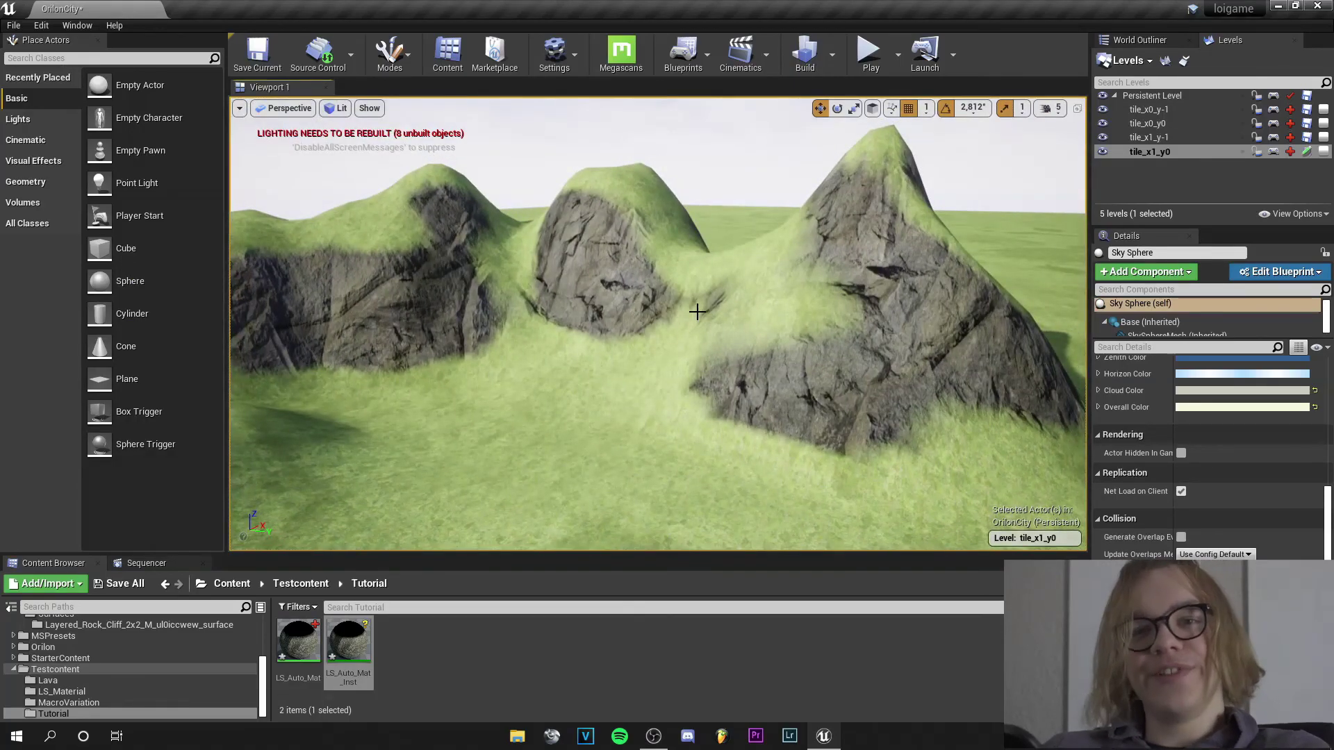